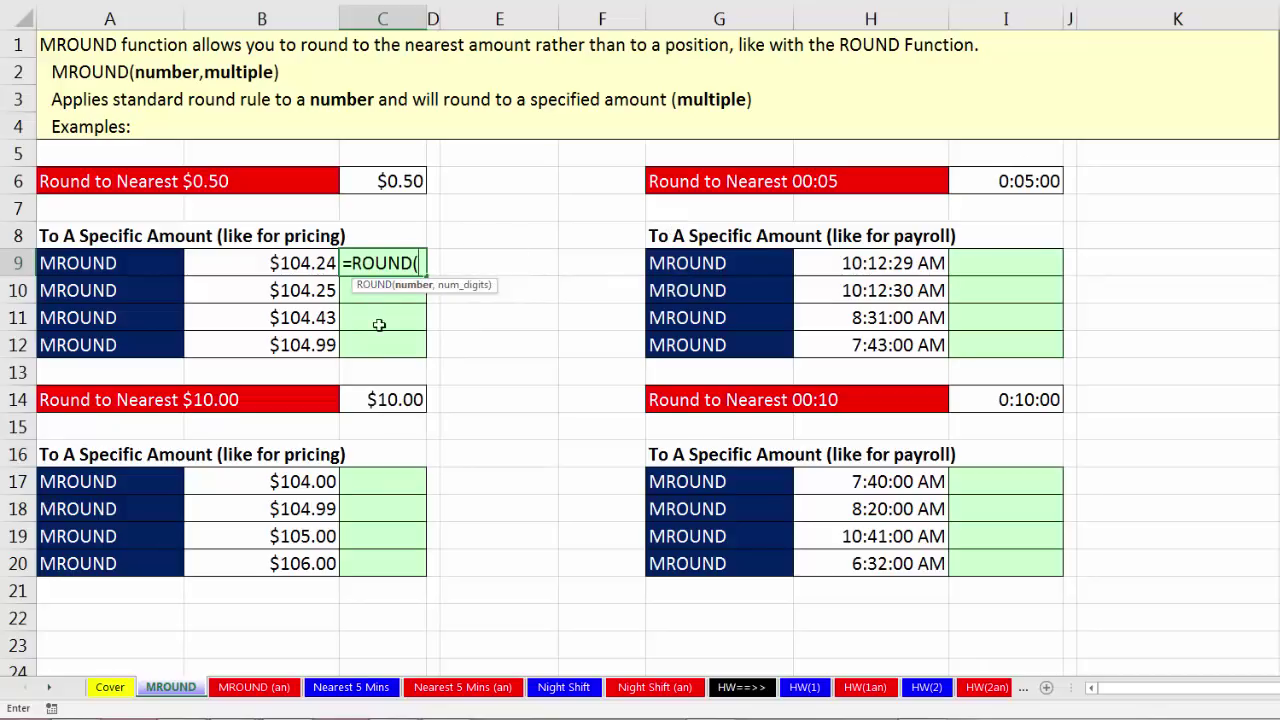
{"action": "left_click", "coordinate": [316, 263]}
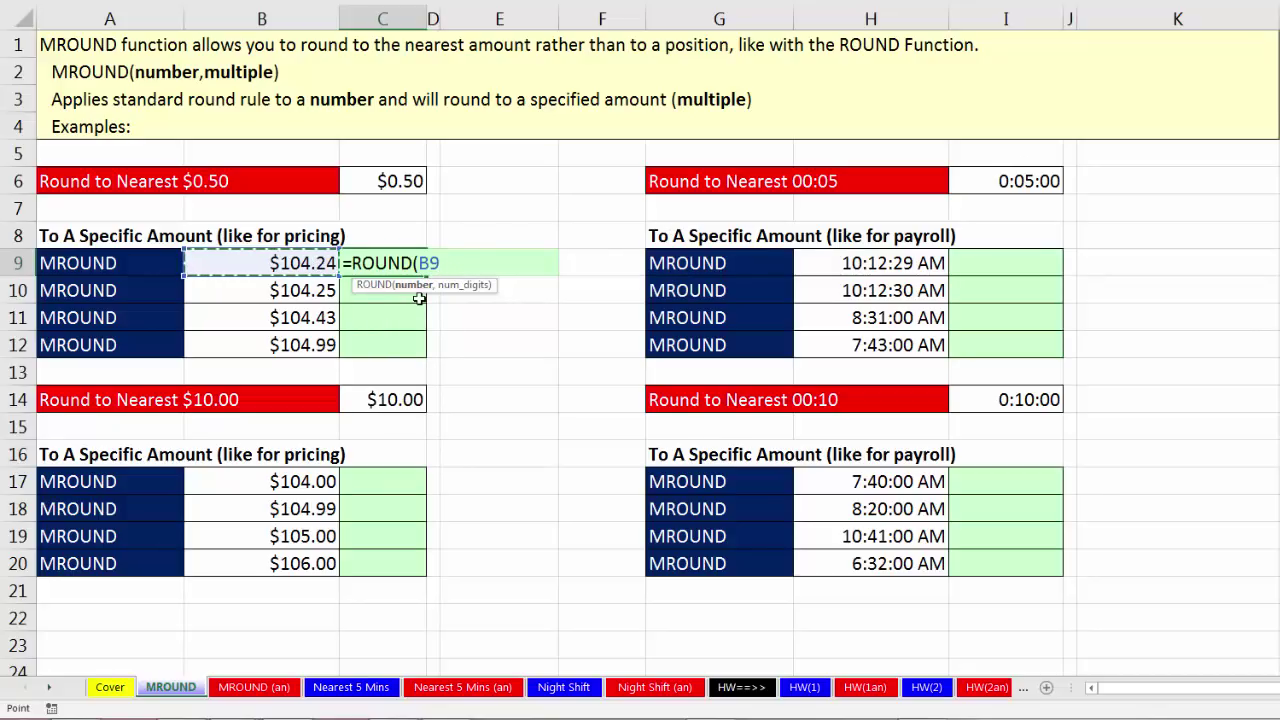
{"action": "type", "text": ","}
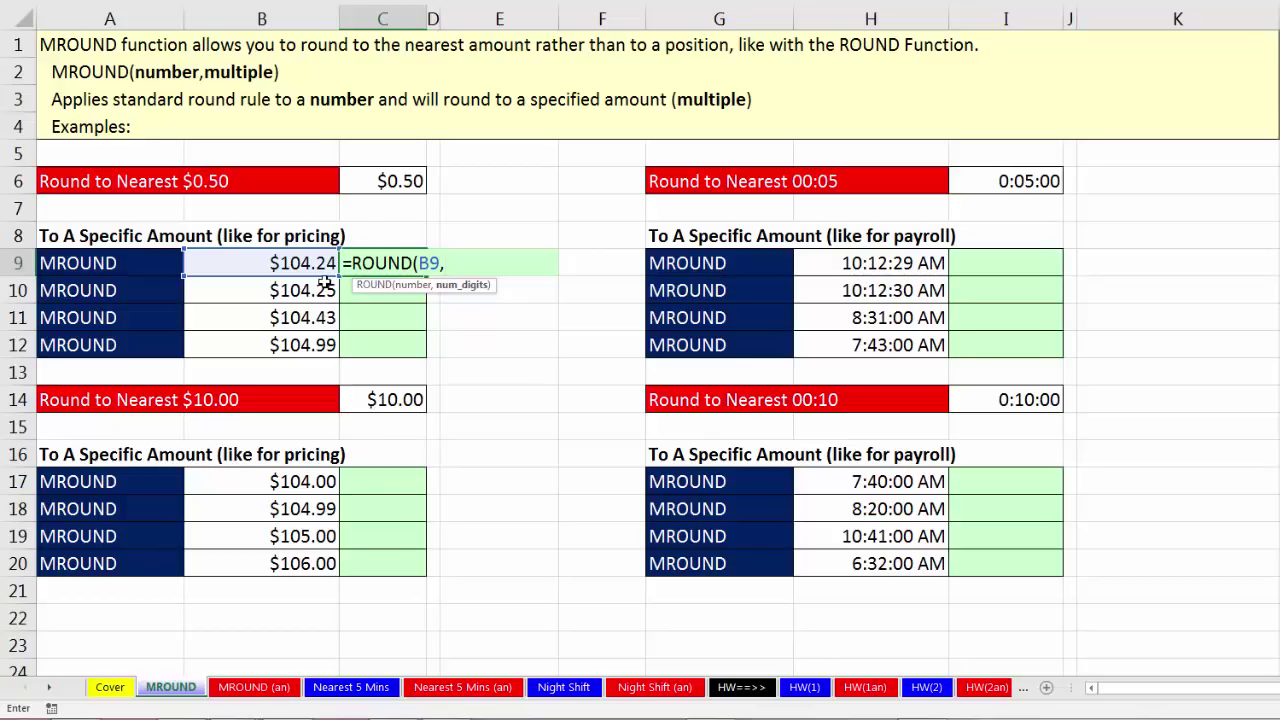
{"action": "key", "text": "Escape"}
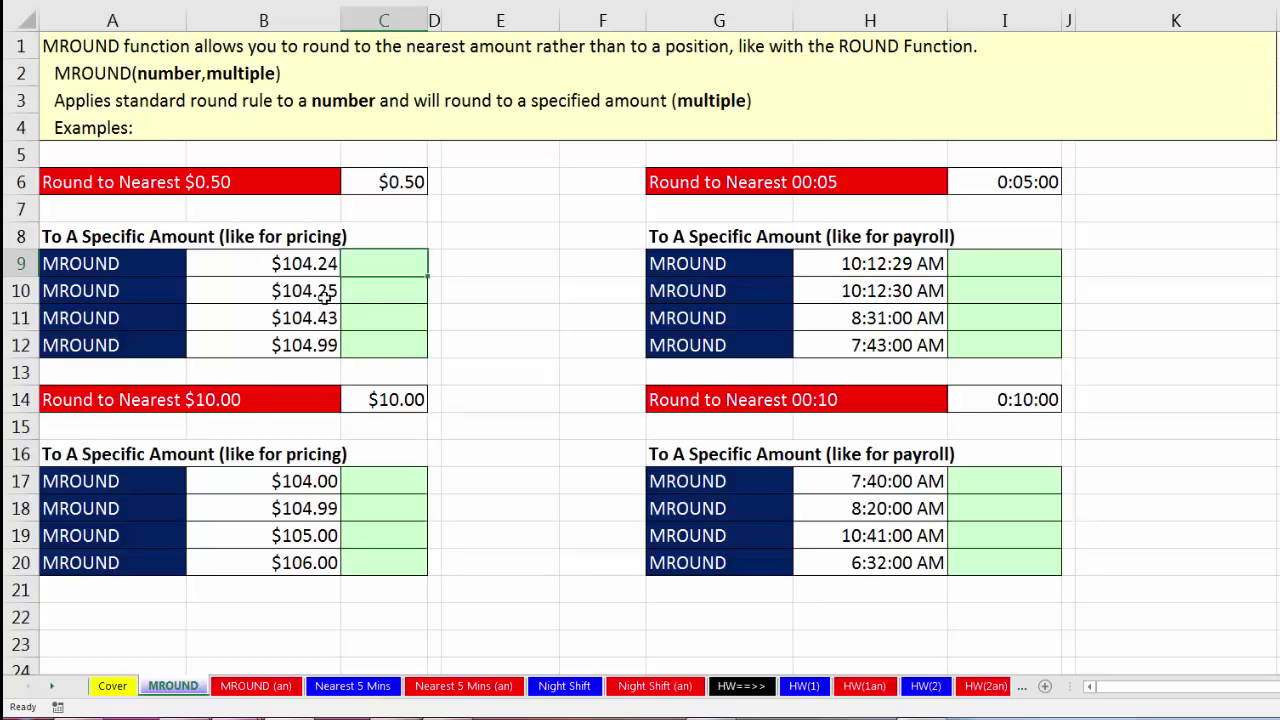
{"action": "left_click", "coordinate": [366, 295]}
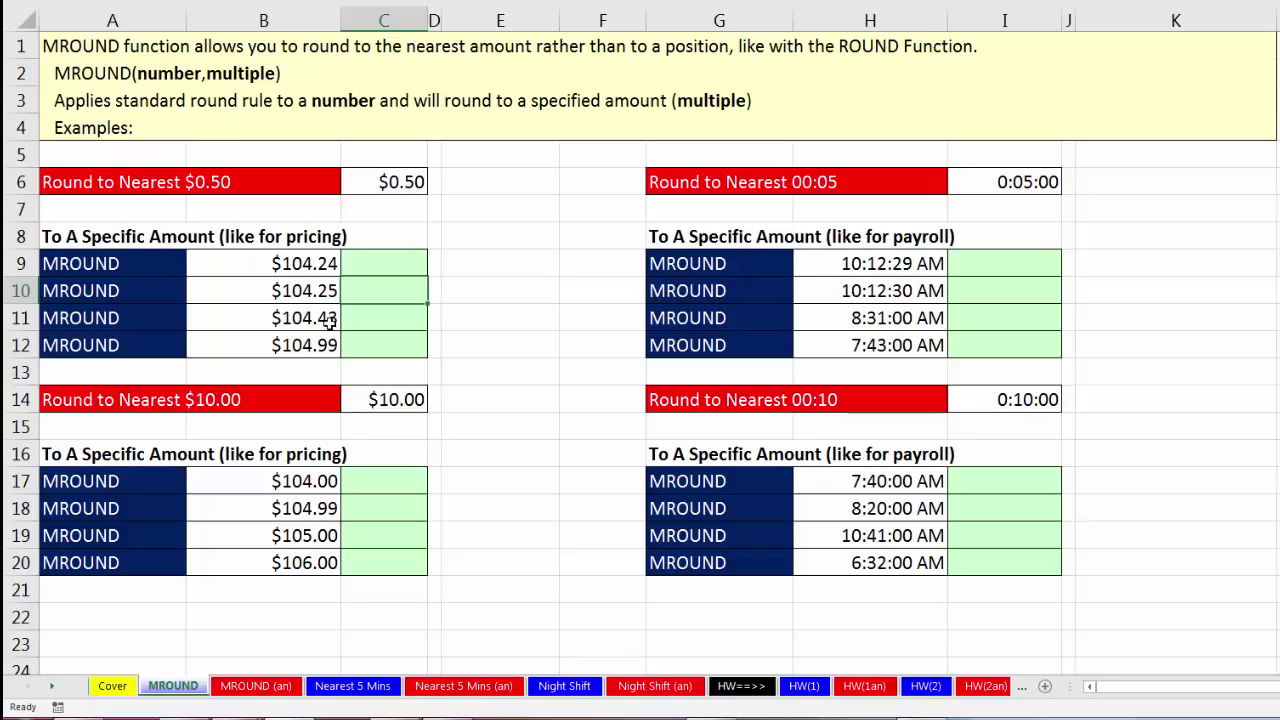
{"action": "left_click", "coordinate": [369, 320]}
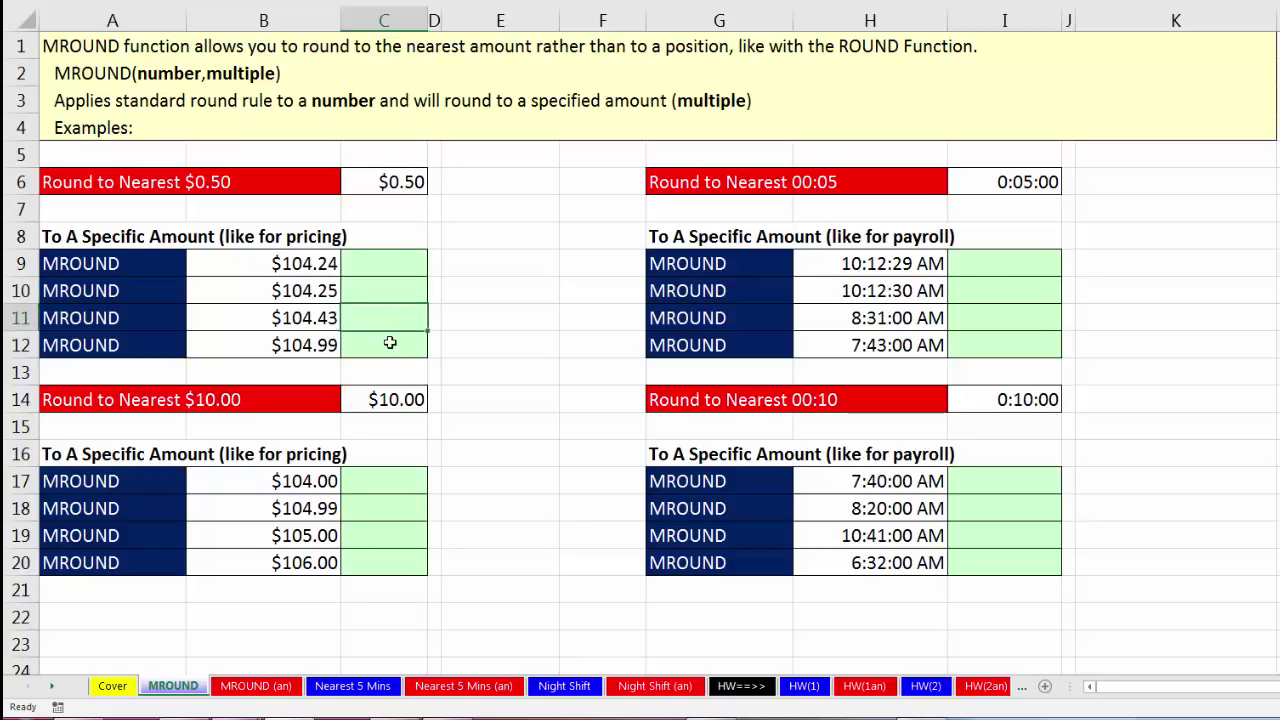
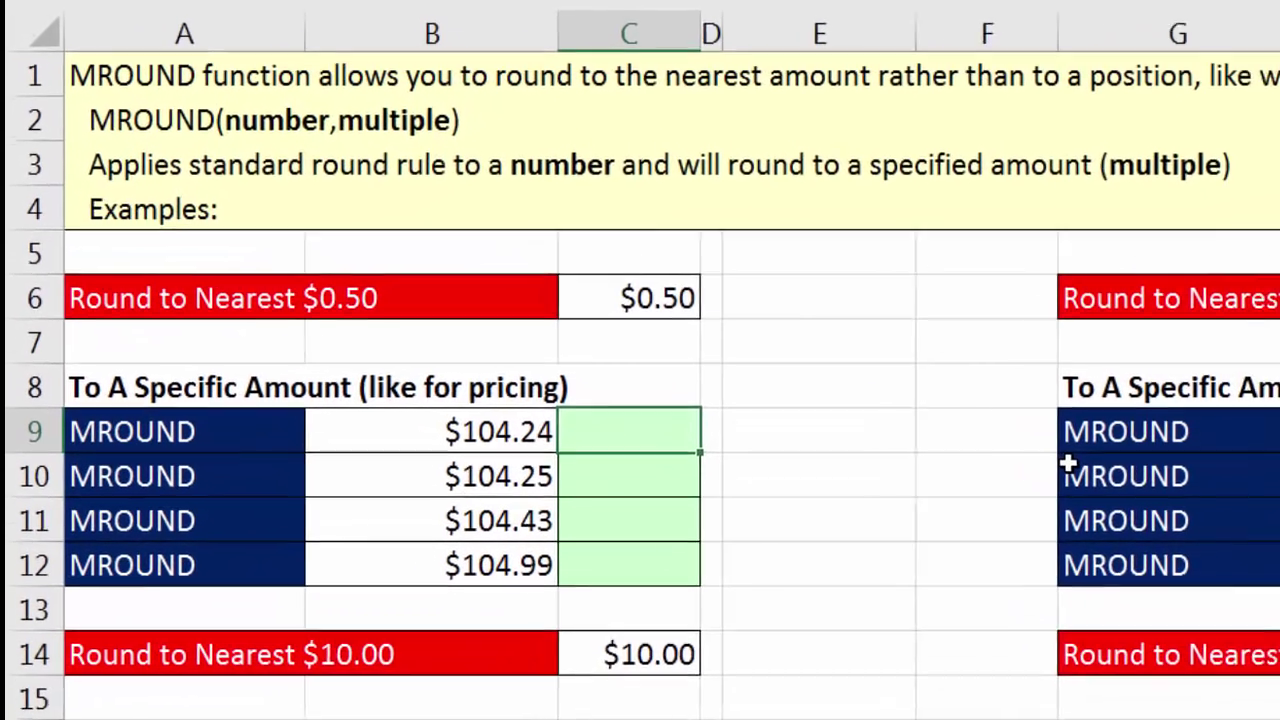
Enter =MROUND(B9,$C$6) in C9 to round the price to the nearest $0.50, and copy the formula down through C12
{"action": "type", "text": "="}
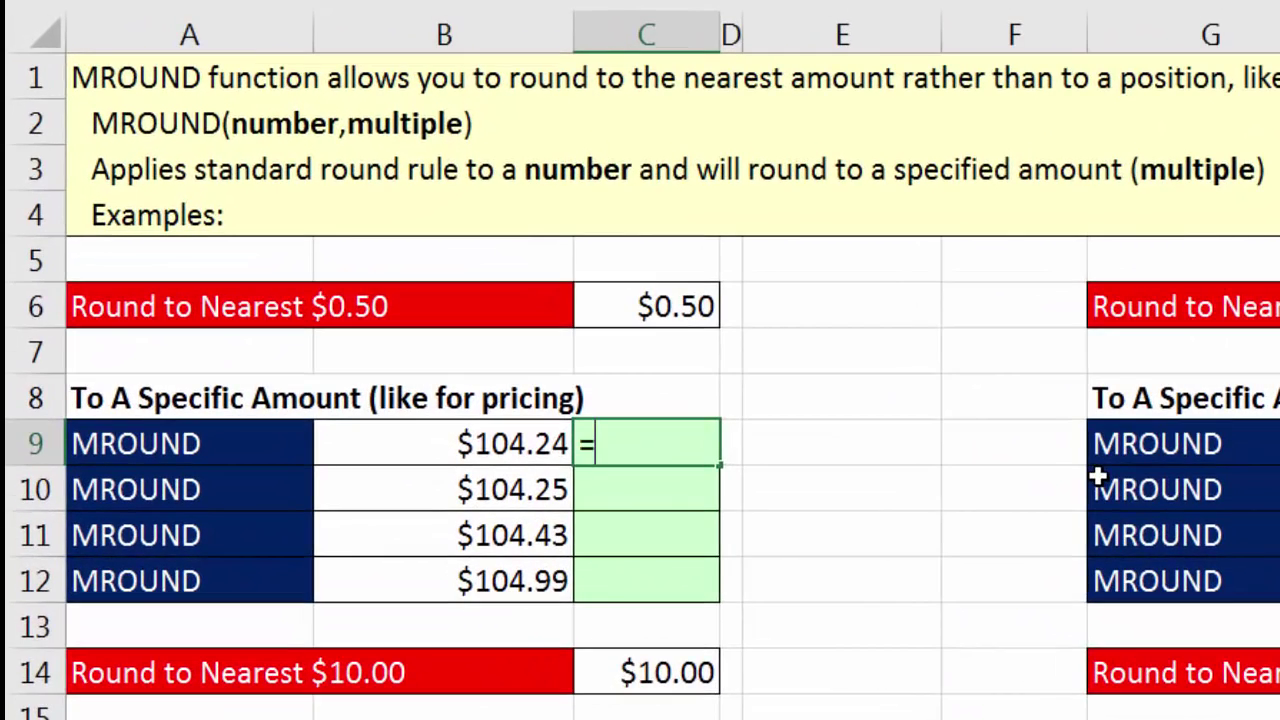
{"action": "type", "text": "mr"}
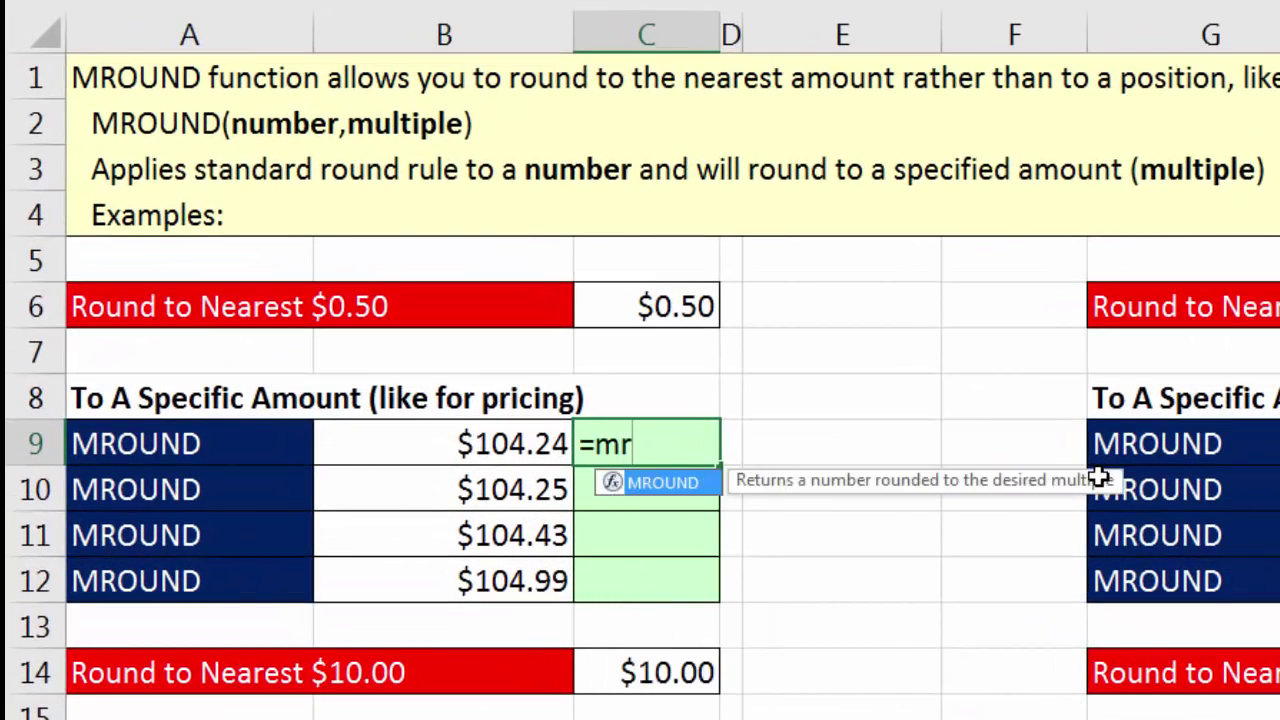
{"action": "key", "text": "Tab"}
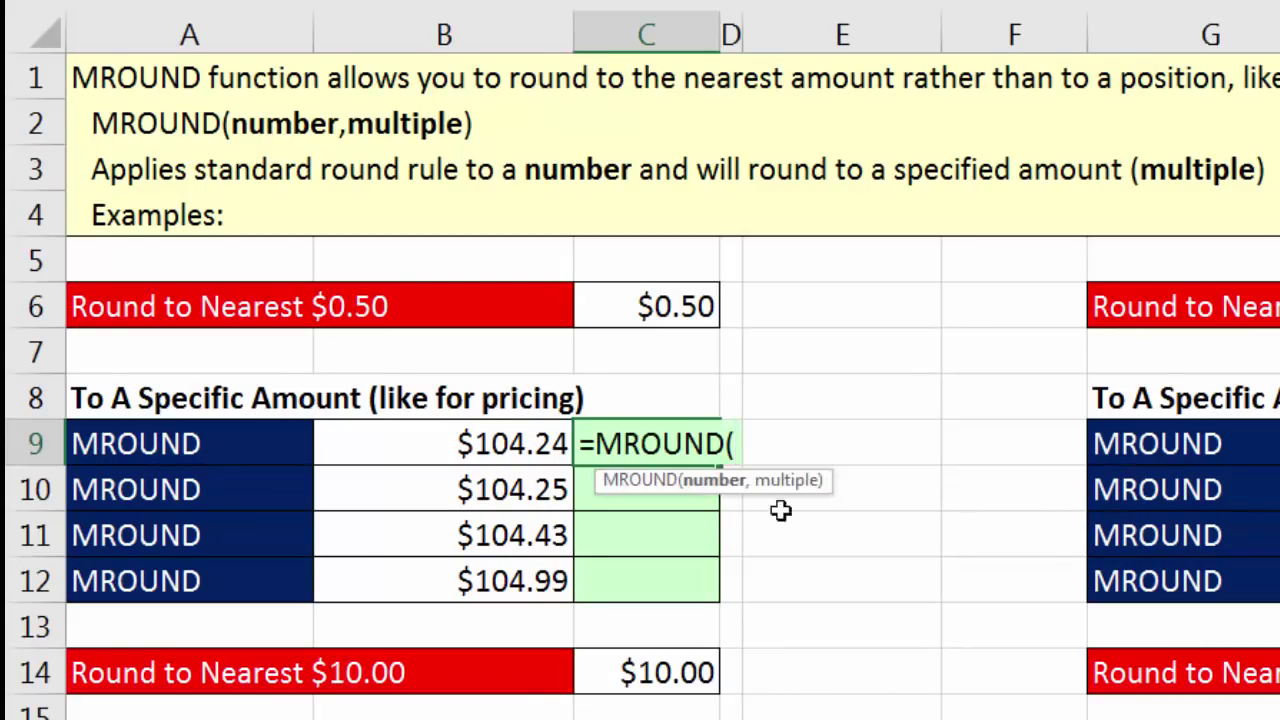
{"action": "left_click", "coordinate": [515, 442]}
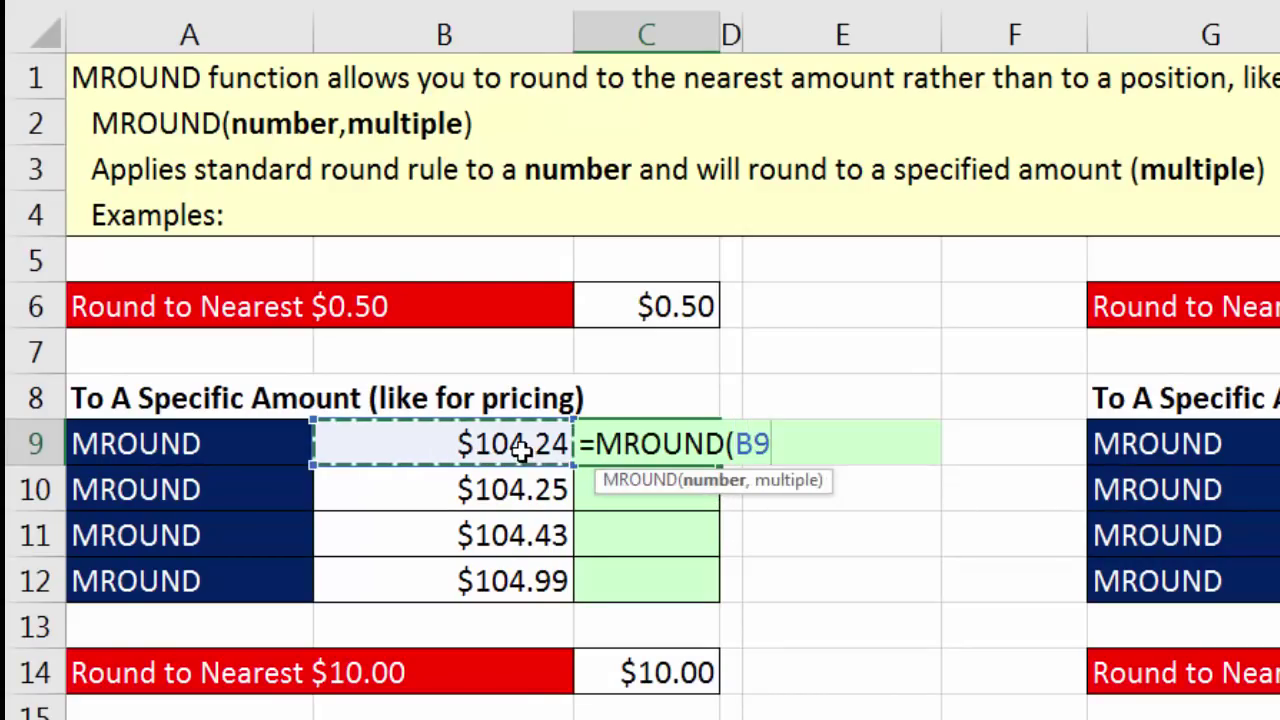
{"action": "type", "text": ","}
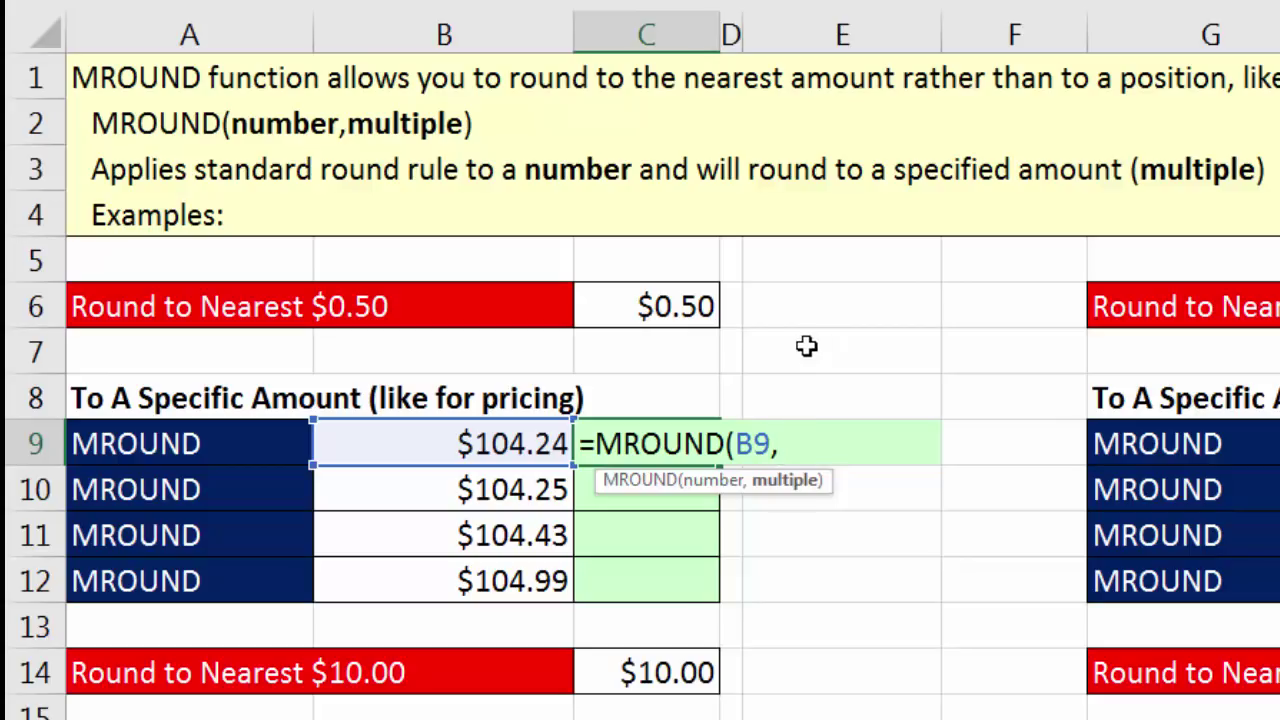
{"action": "left_click", "coordinate": [685, 312]}
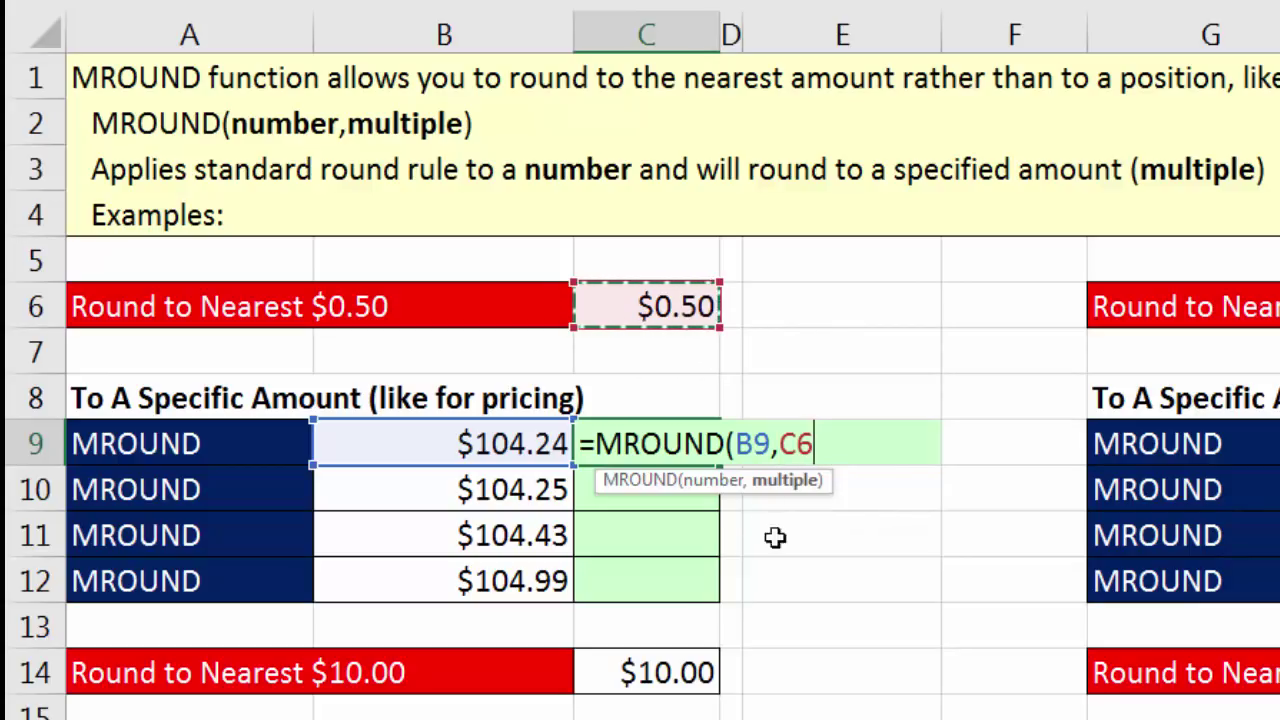
{"action": "key", "text": "F4"}
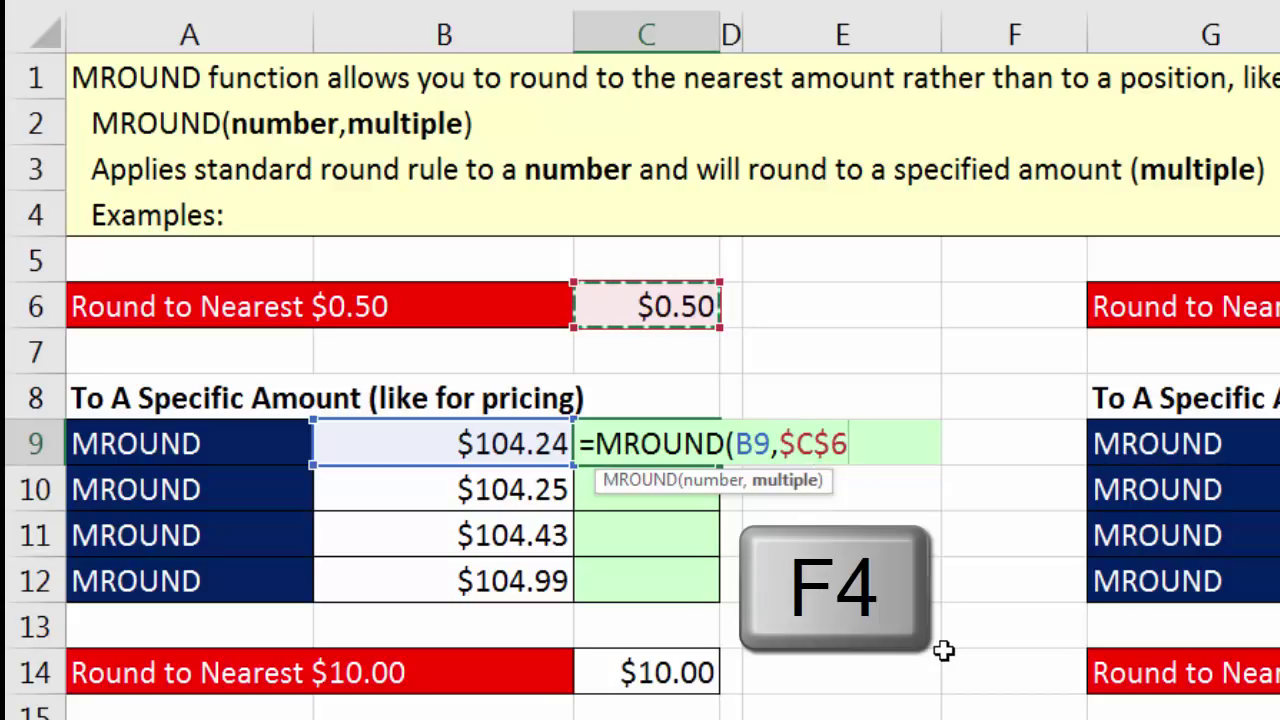
{"action": "type", "text": ")"}
{"action": "key", "text": "ctrl+Return"}
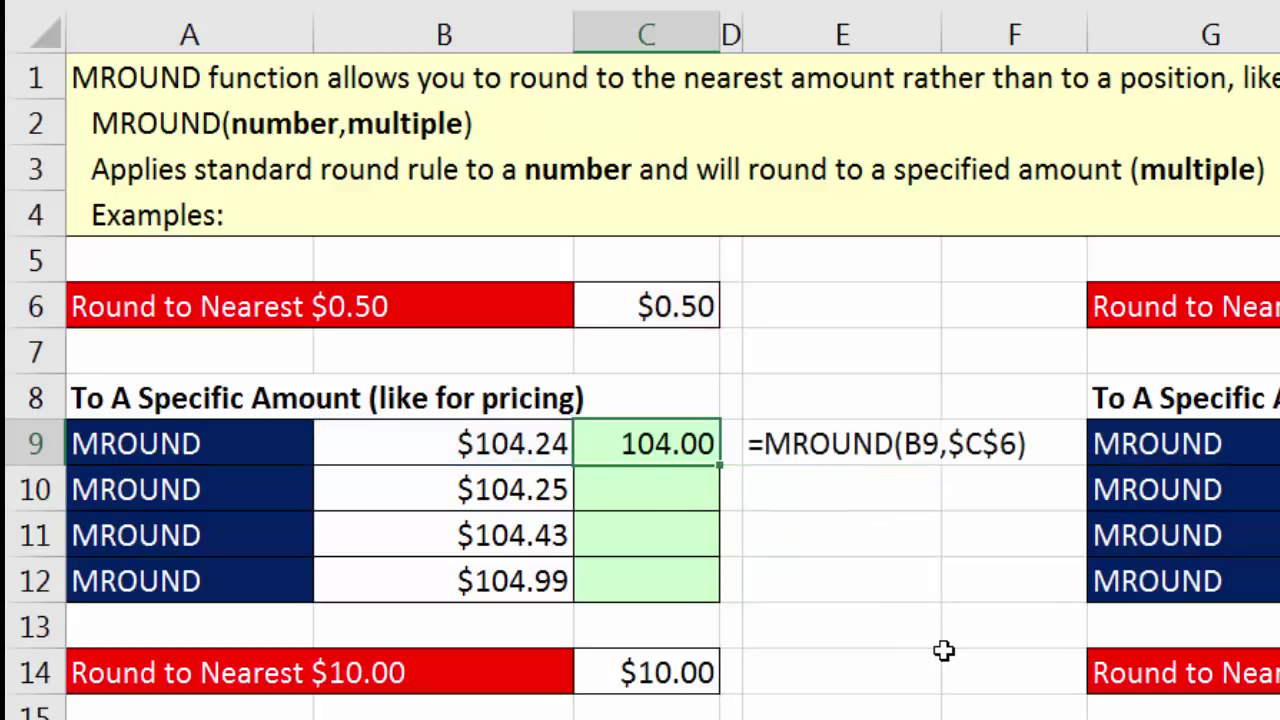
{"action": "double_click", "coordinate": [719, 466]}
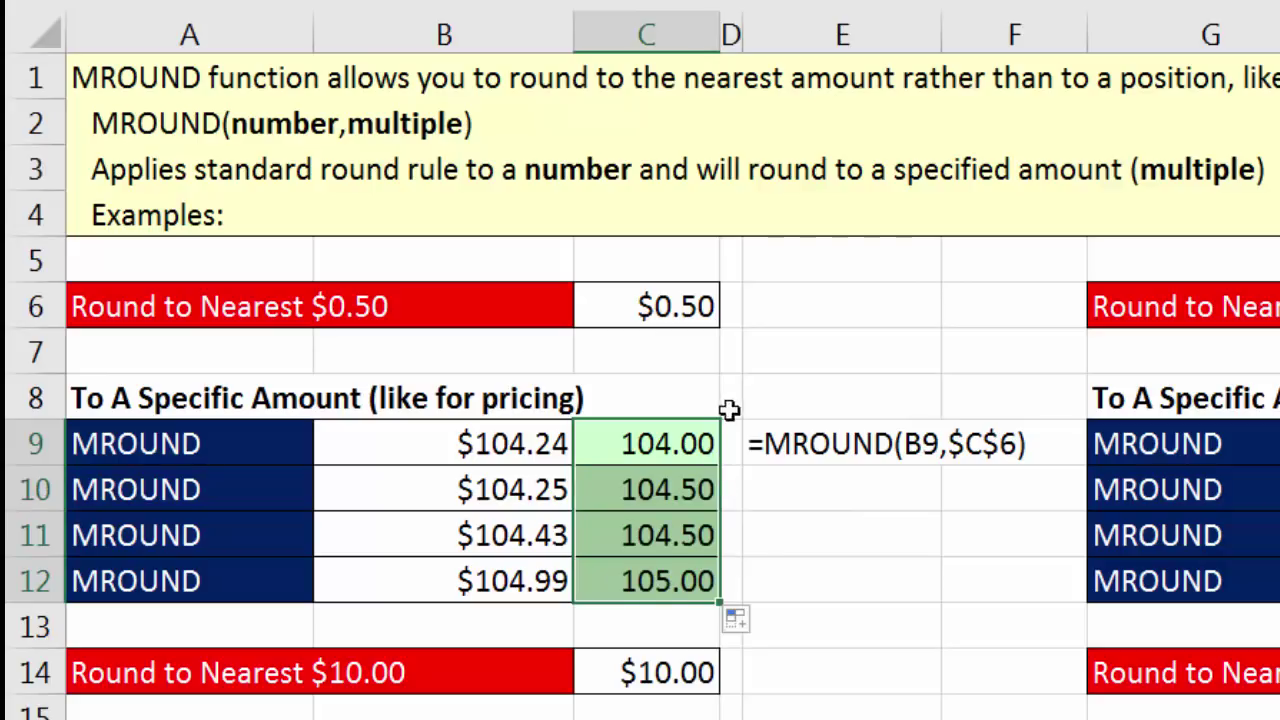
Compare each original price in B9:B12 with its rounded amount in C9:C12
{"action": "left_click", "coordinate": [494, 443], "text": "shift"}
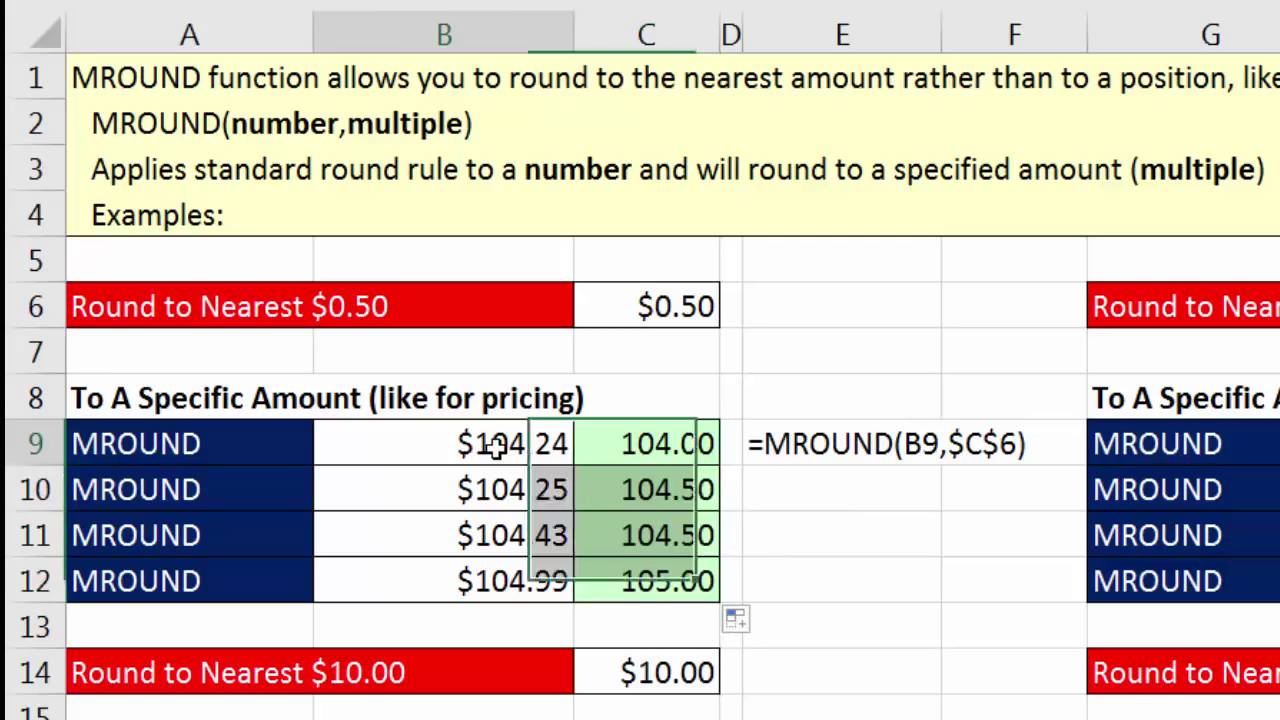
{"action": "left_click", "coordinate": [440, 452]}
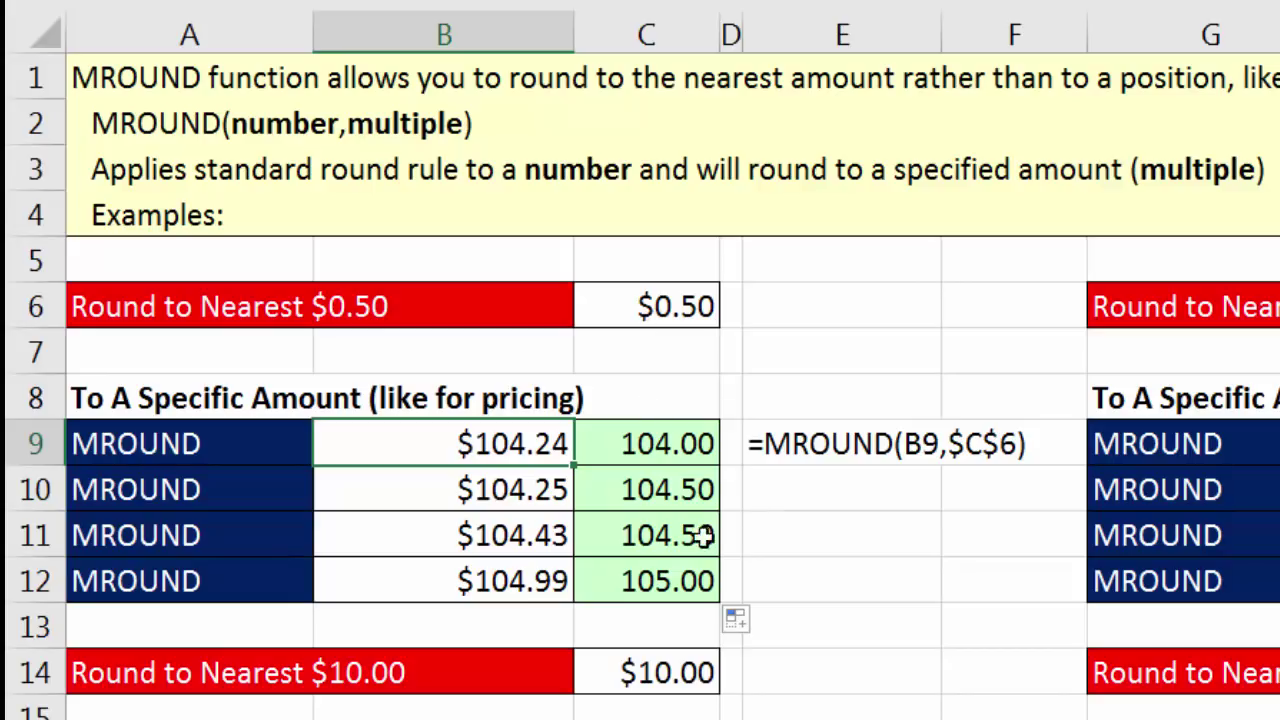
{"action": "left_click", "coordinate": [566, 490]}
{"action": "left_click", "coordinate": [685, 495]}
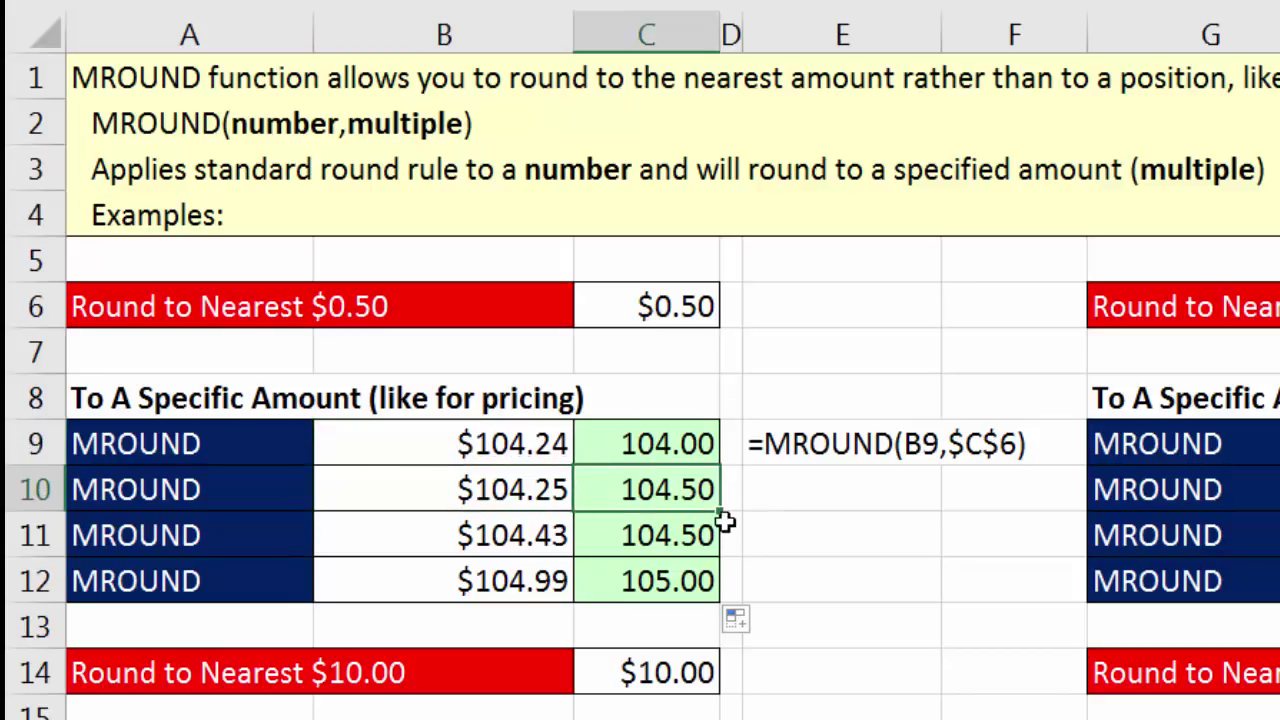
{"action": "left_click", "coordinate": [512, 550]}
{"action": "left_click", "coordinate": [655, 535]}
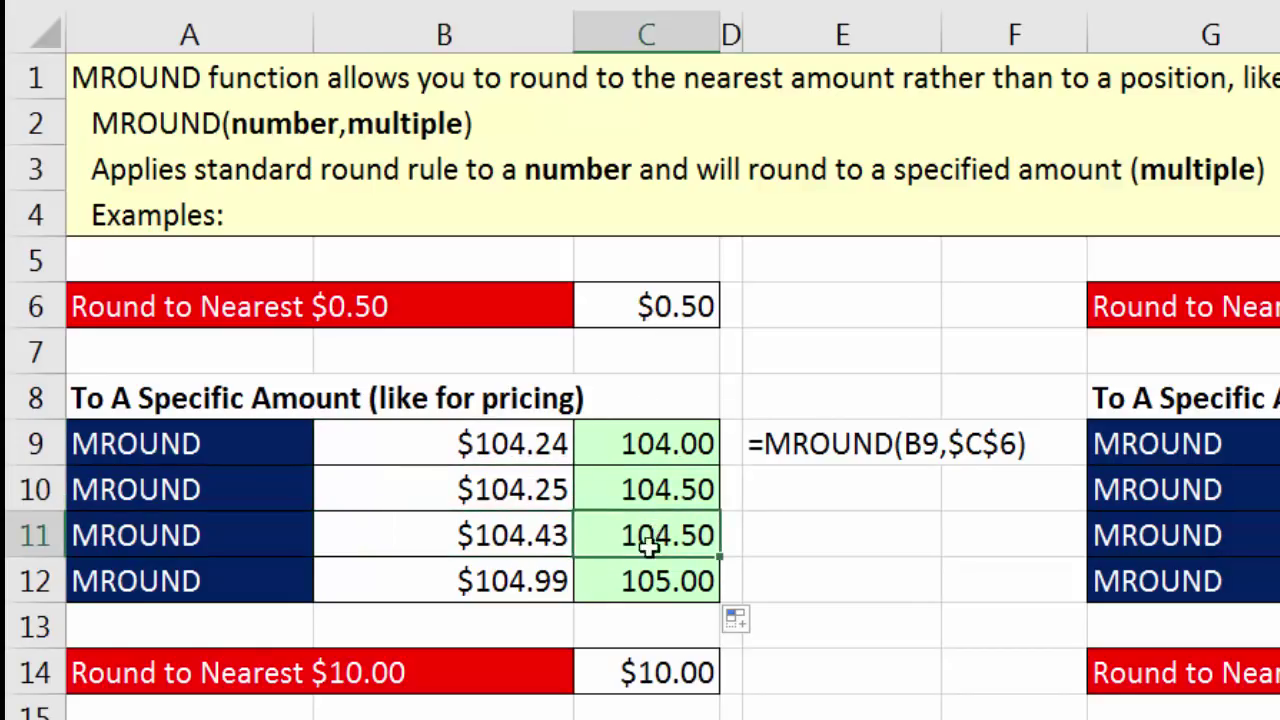
{"action": "left_click", "coordinate": [510, 585]}
{"action": "left_click", "coordinate": [635, 591]}
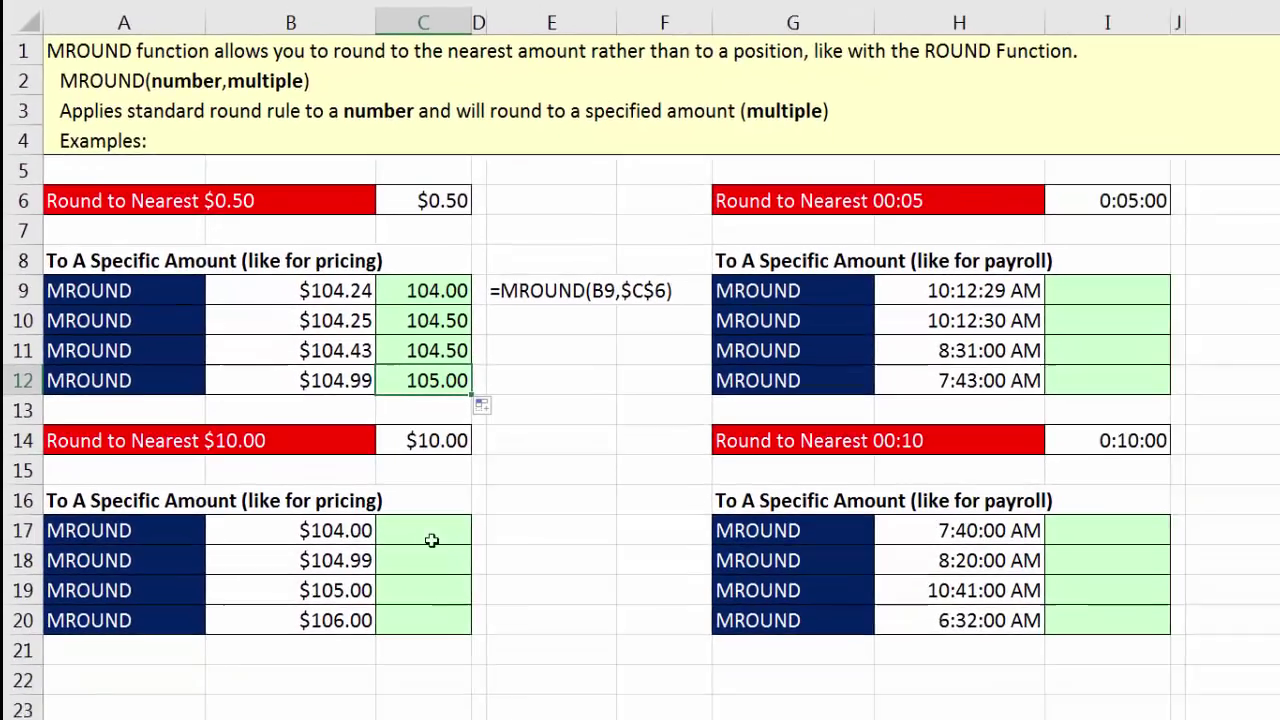
Enter =MROUND(B17,$C$14) in C17 to round the price to the nearest $10.00, and copy the formula down through C20
{"action": "left_click", "coordinate": [539, 671]}
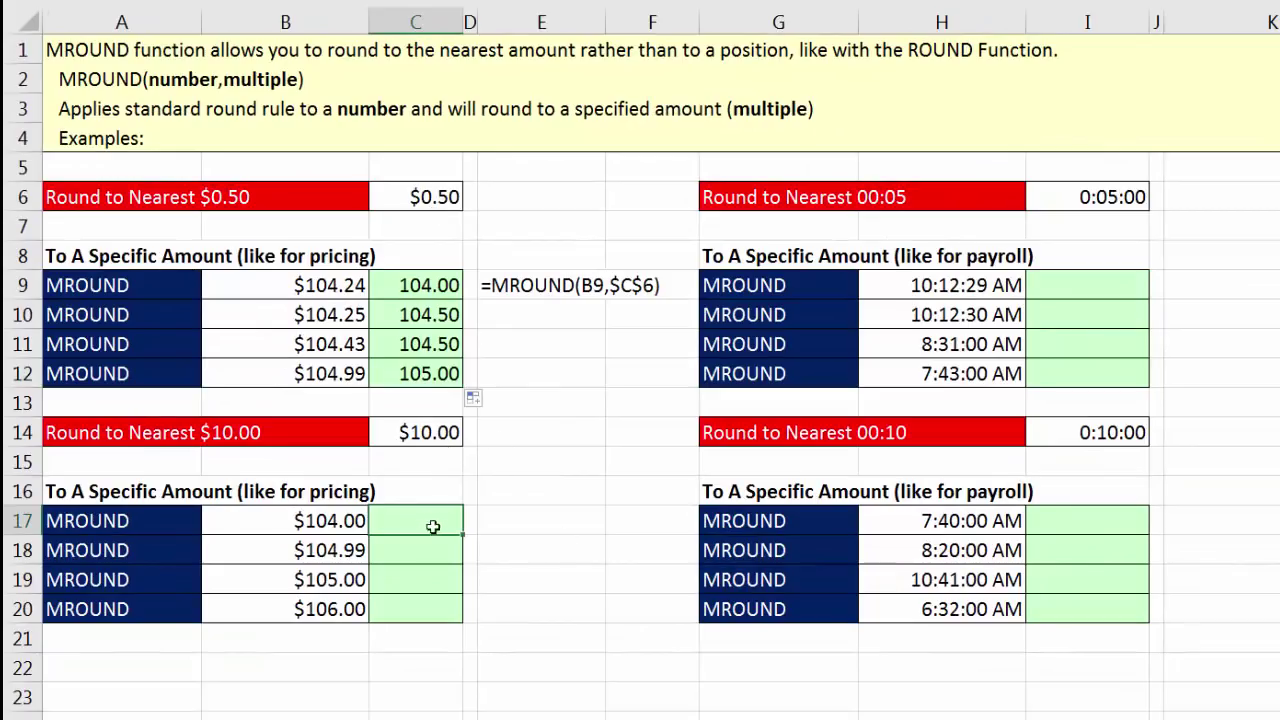
{"action": "type", "text": "=mr"}
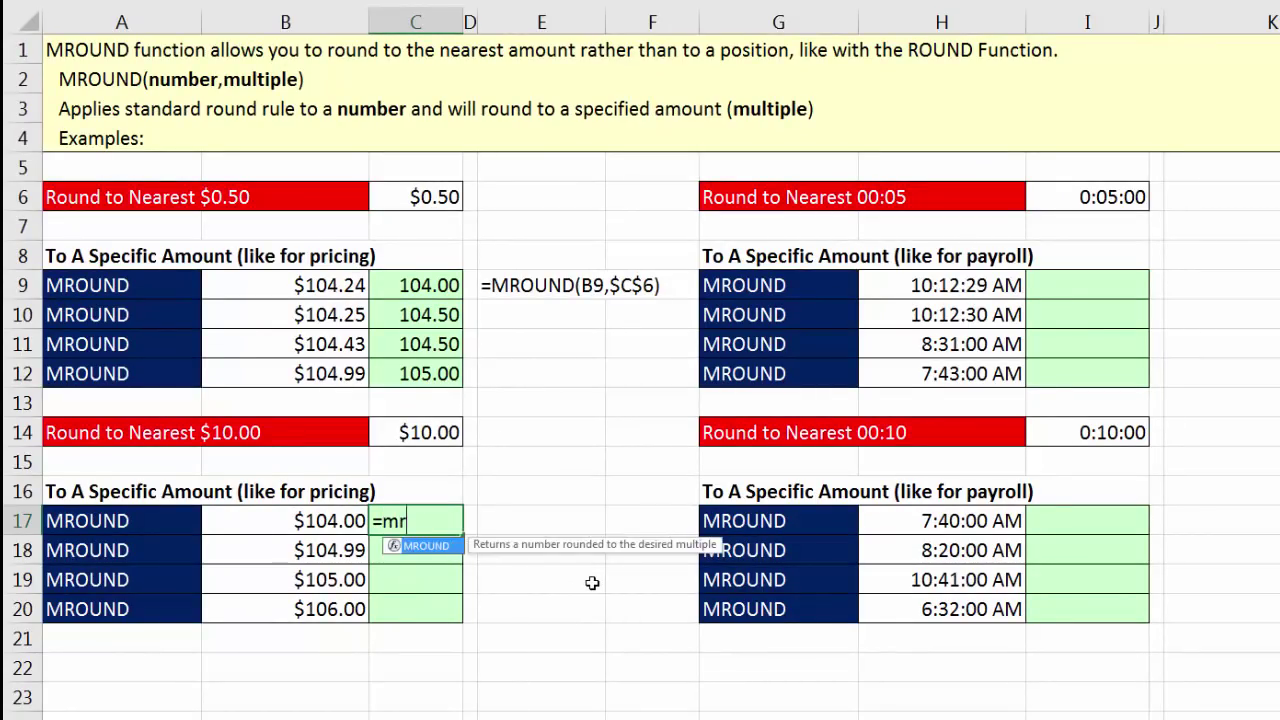
{"action": "type", "text": "ou"}
{"action": "key", "text": "Tab"}
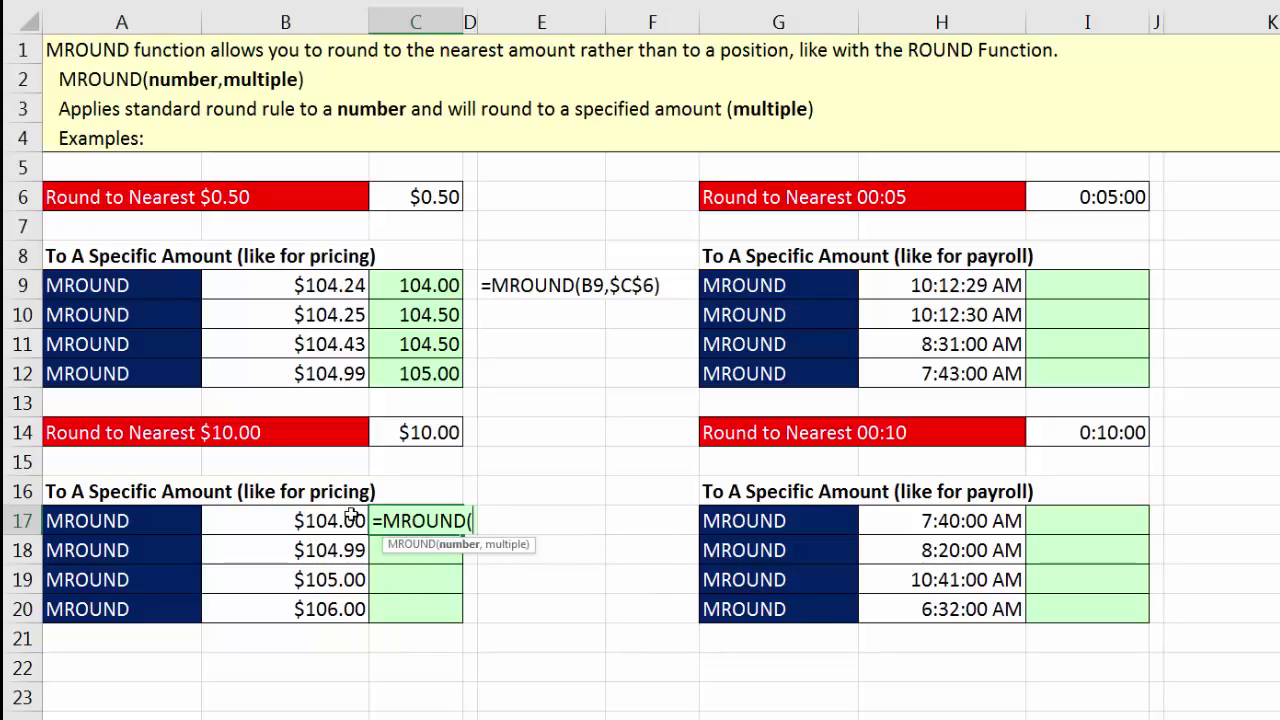
{"action": "left_click", "coordinate": [350, 515]}
{"action": "type", "text": ","}
{"action": "left_click", "coordinate": [438, 438]}
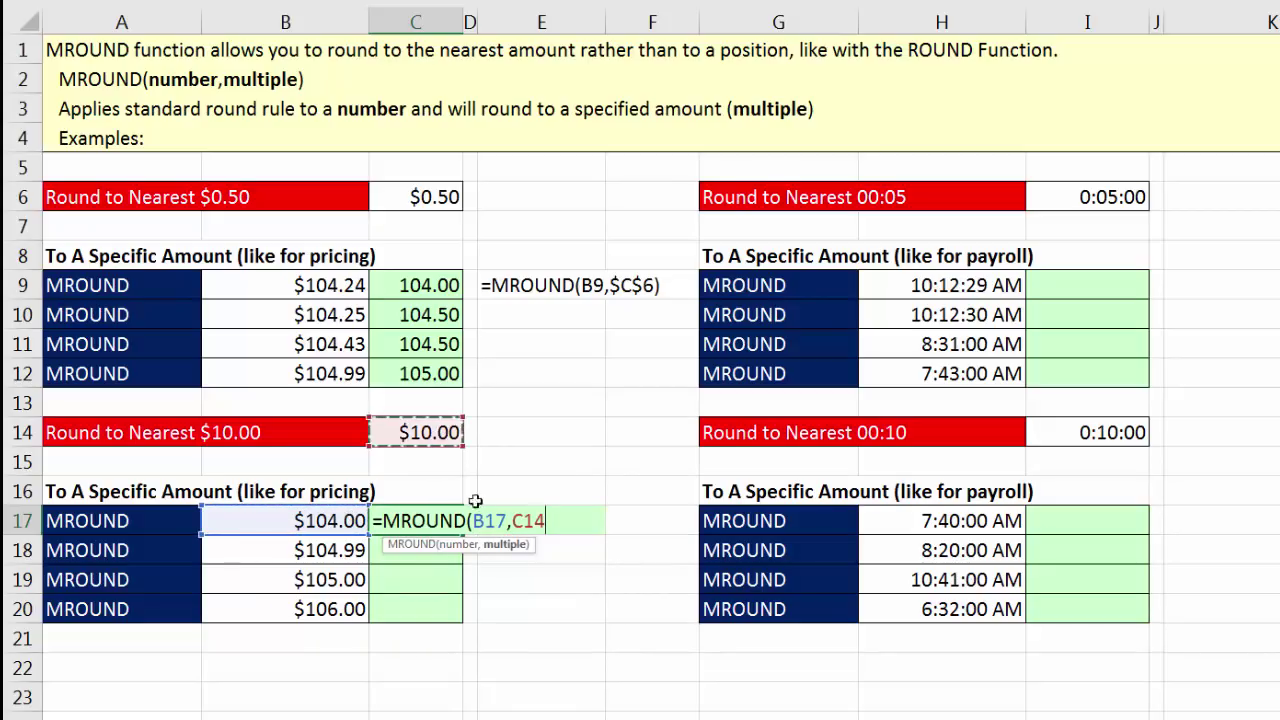
{"action": "key", "text": "F4"}
{"action": "key", "text": "ctrl+Return"}
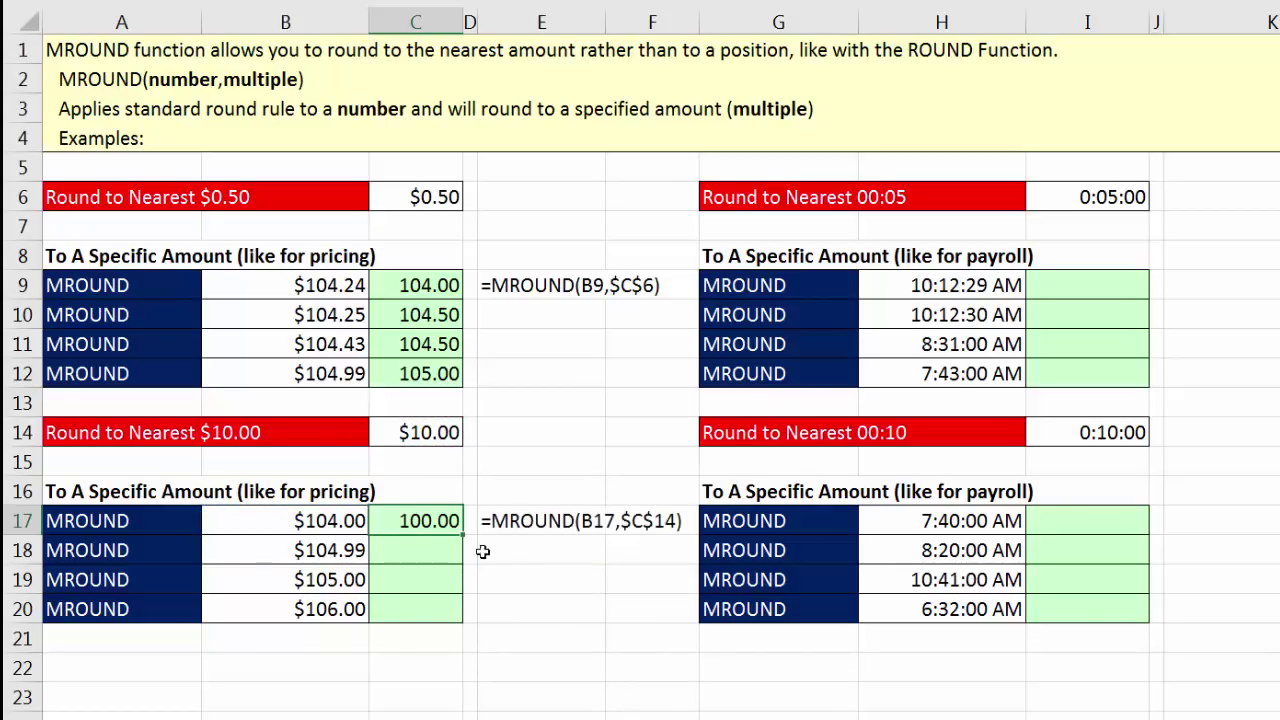
{"action": "double_click", "coordinate": [462, 536]}
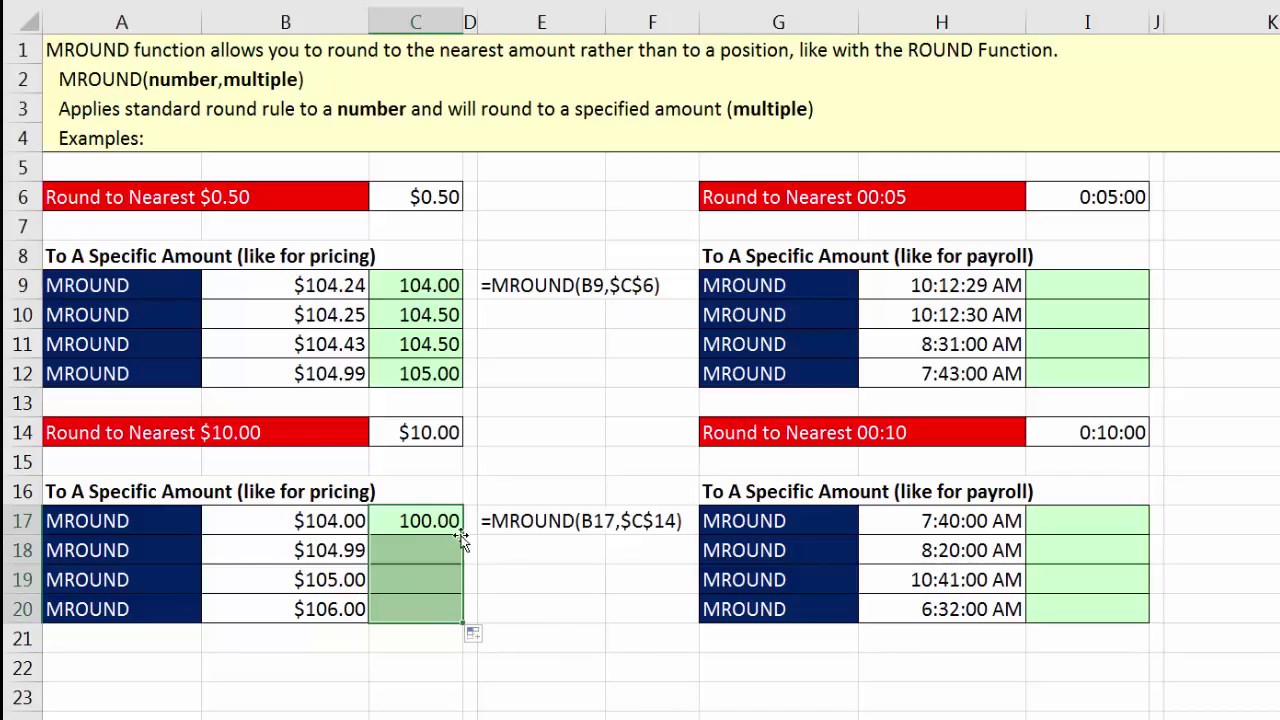
Compare the original prices in B18:B20 with their amounts rounded to the nearest $10.00 in column C
{"action": "left_click", "coordinate": [325, 548]}
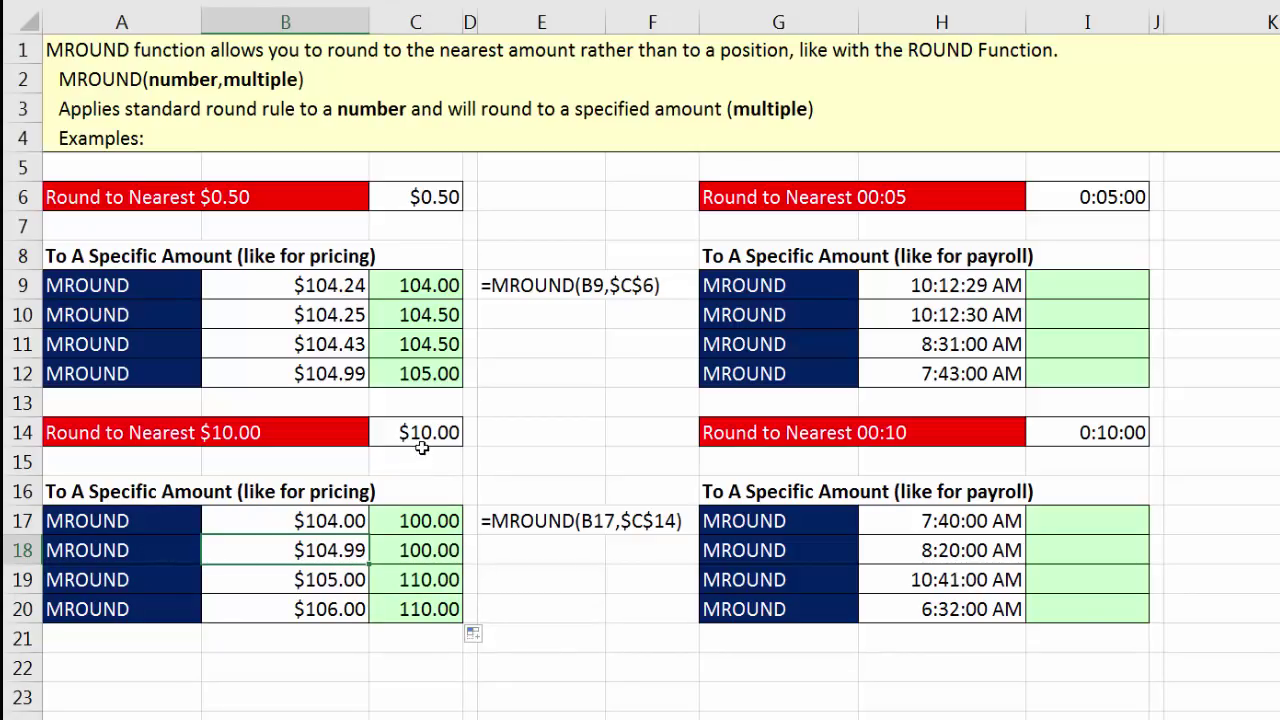
{"action": "left_click", "coordinate": [335, 590]}
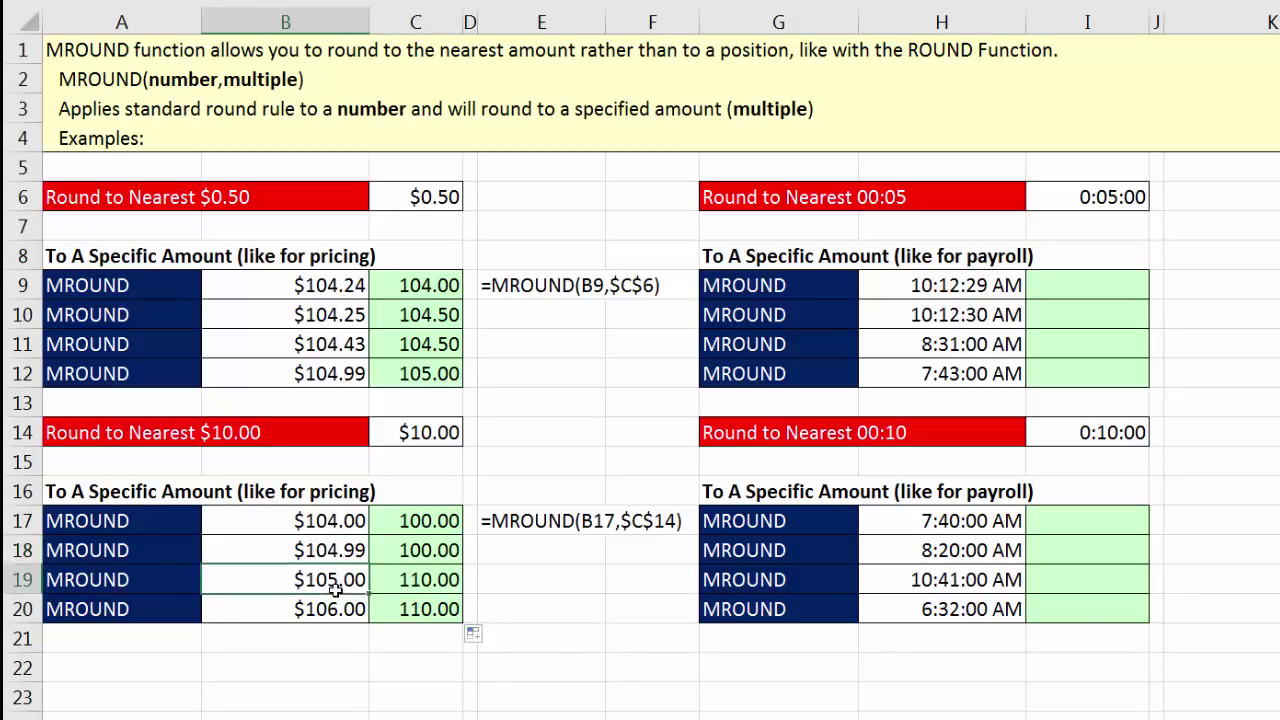
{"action": "left_click", "coordinate": [402, 589]}
{"action": "left_click", "coordinate": [316, 627]}
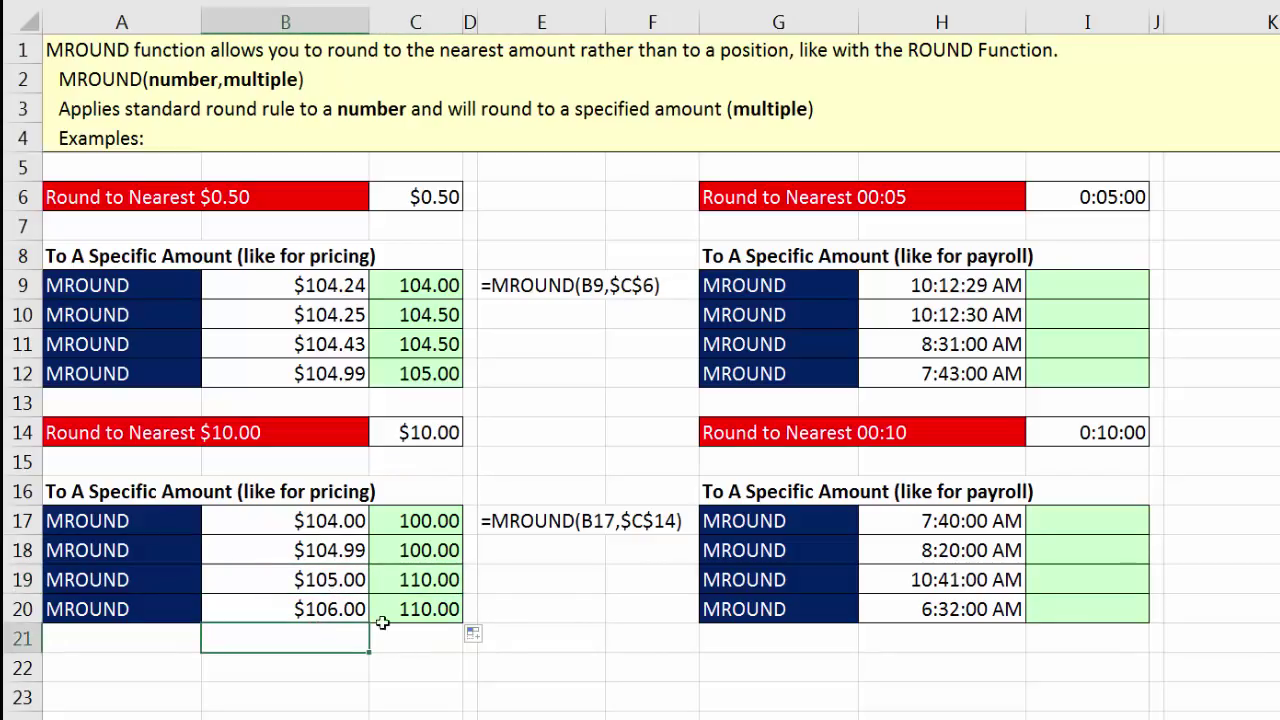
{"action": "left_click", "coordinate": [412, 608]}
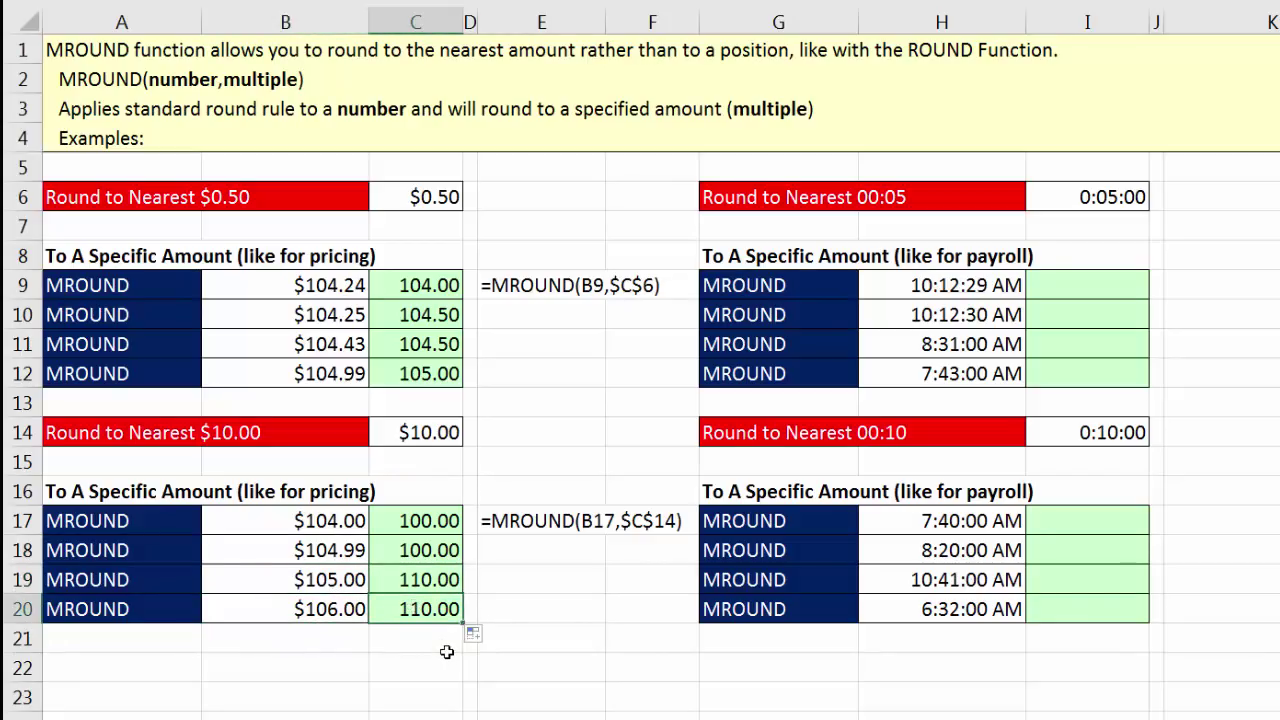
Clear the payroll rounding multiple in I6 and re-enter it as 00:05
{"action": "left_click", "coordinate": [1096, 289]}
{"action": "left_click", "coordinate": [1096, 200]}
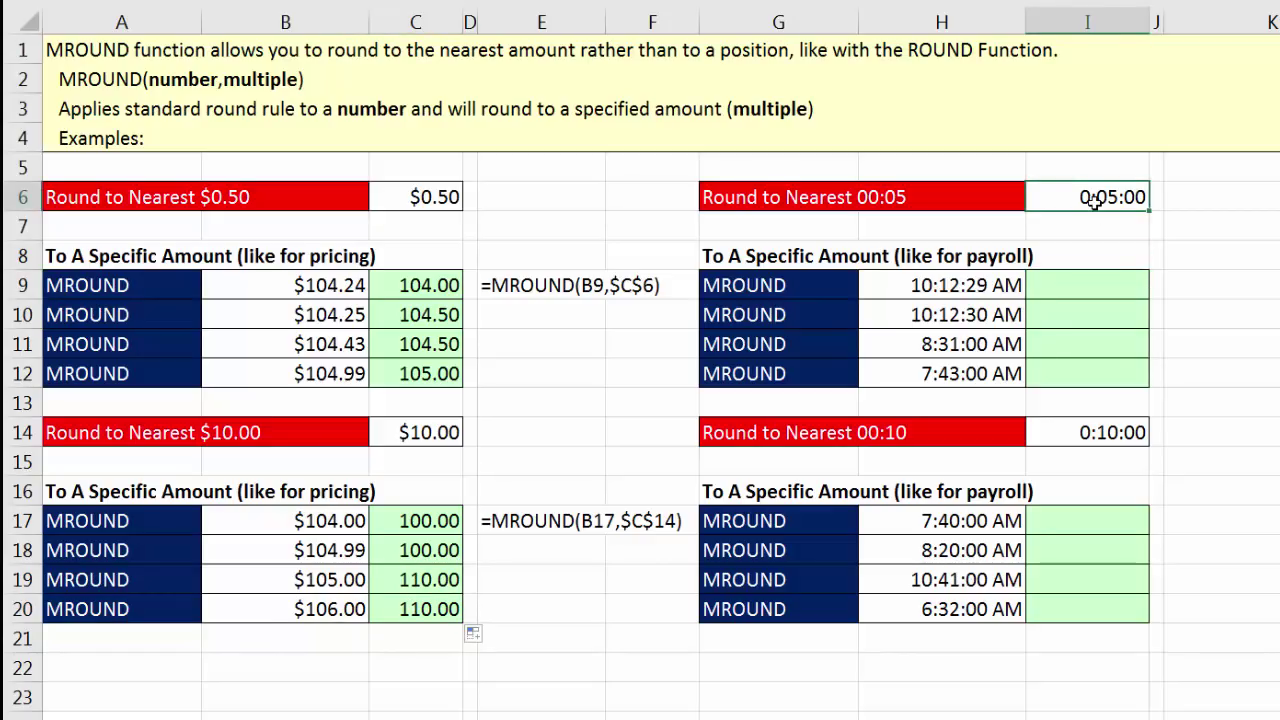
{"action": "key", "text": "Delete"}
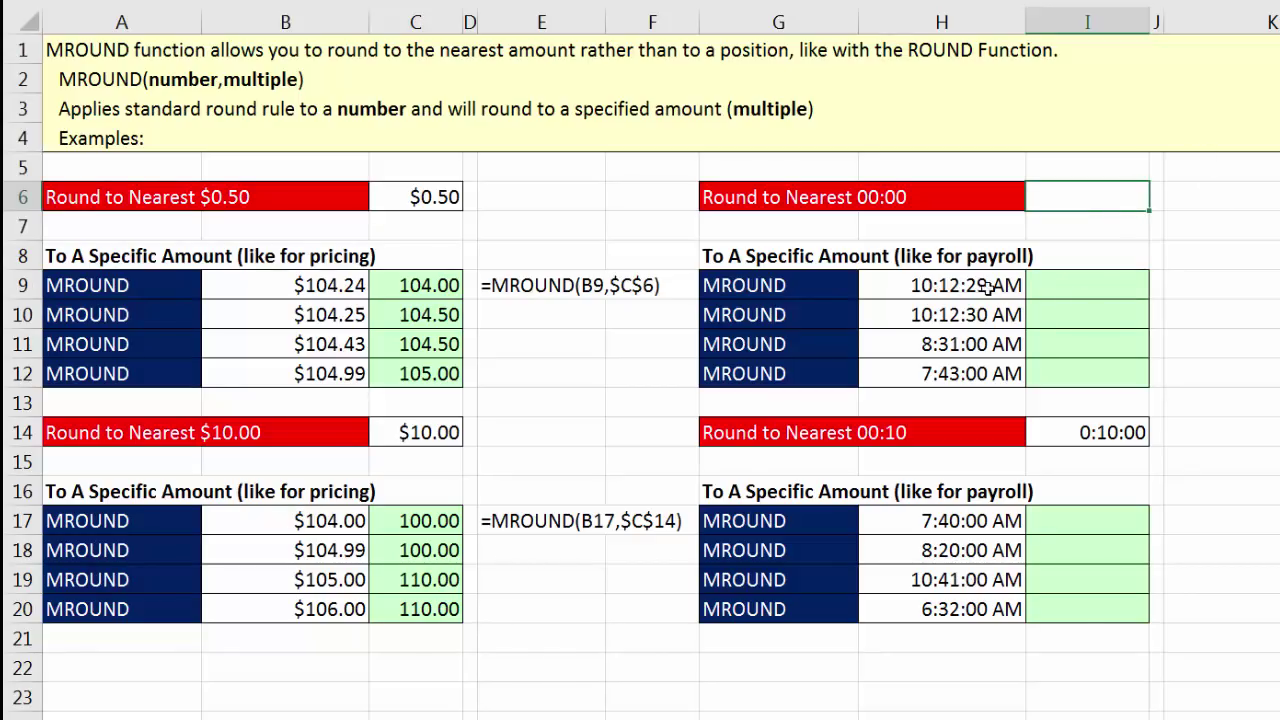
{"action": "left_click_drag", "start_coordinate": [987, 287], "coordinate": [996, 370]}
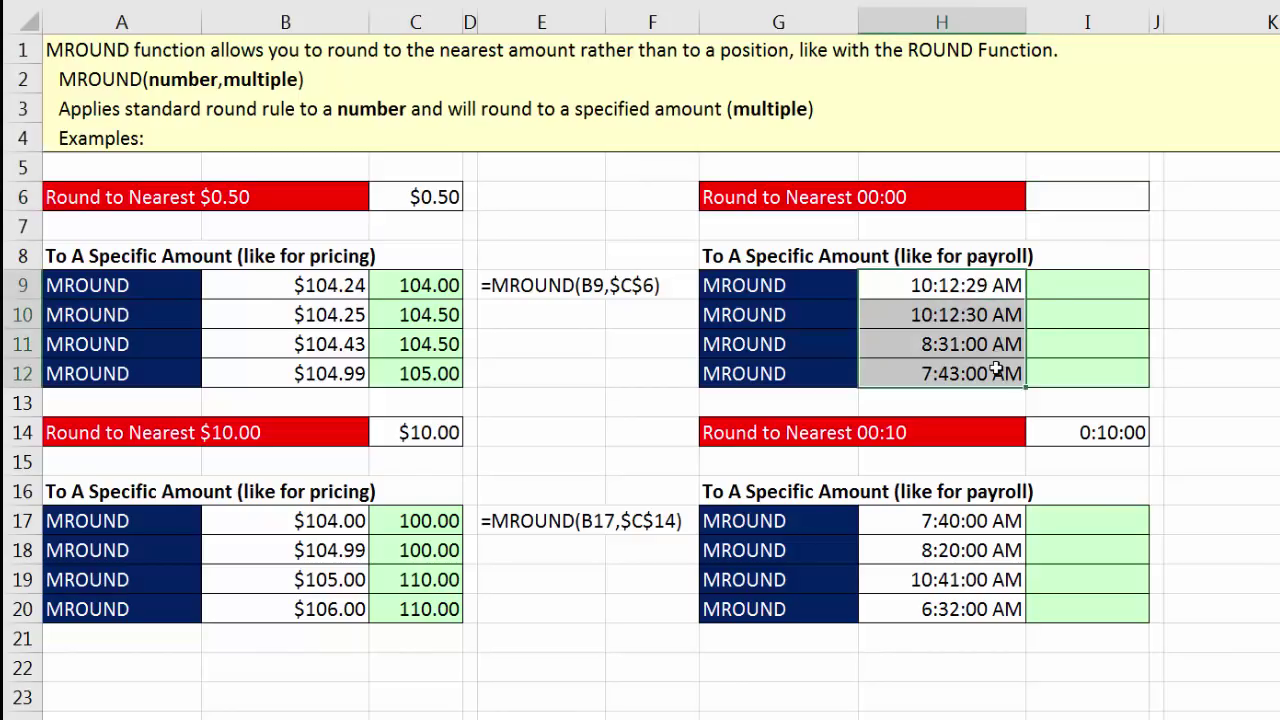
{"action": "left_click", "coordinate": [1064, 199]}
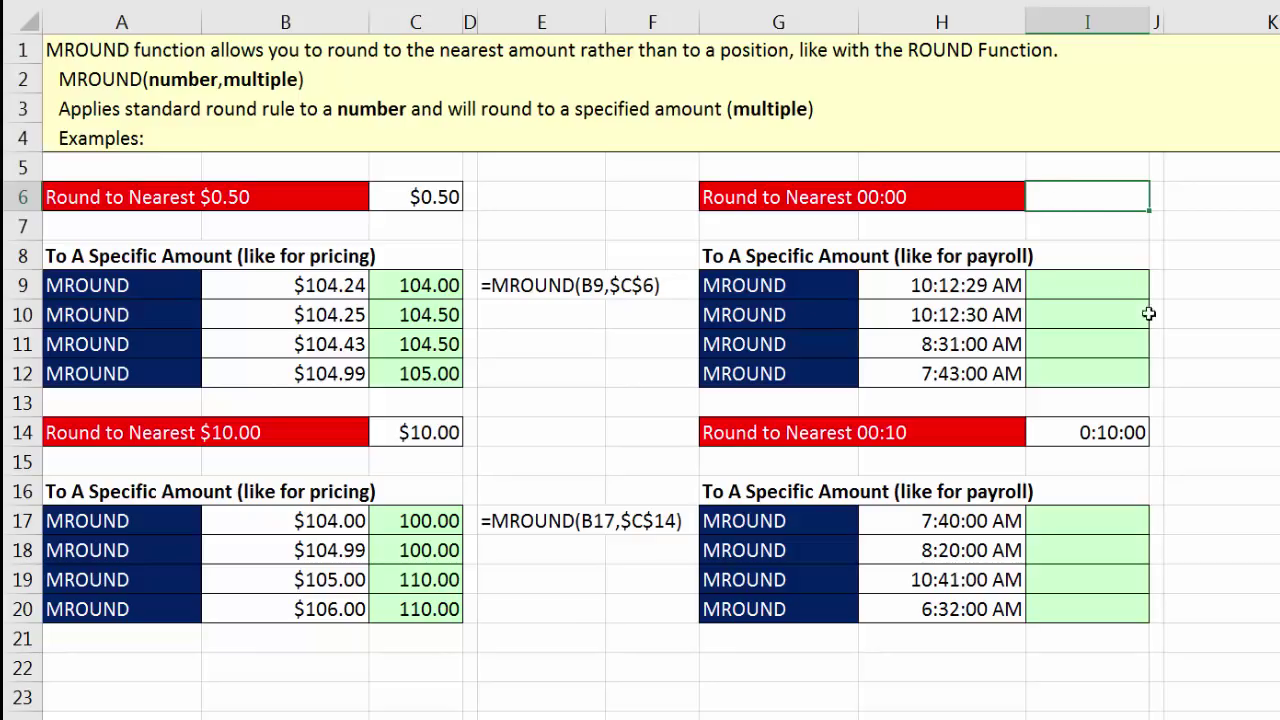
{"action": "type", "text": "00:05"}
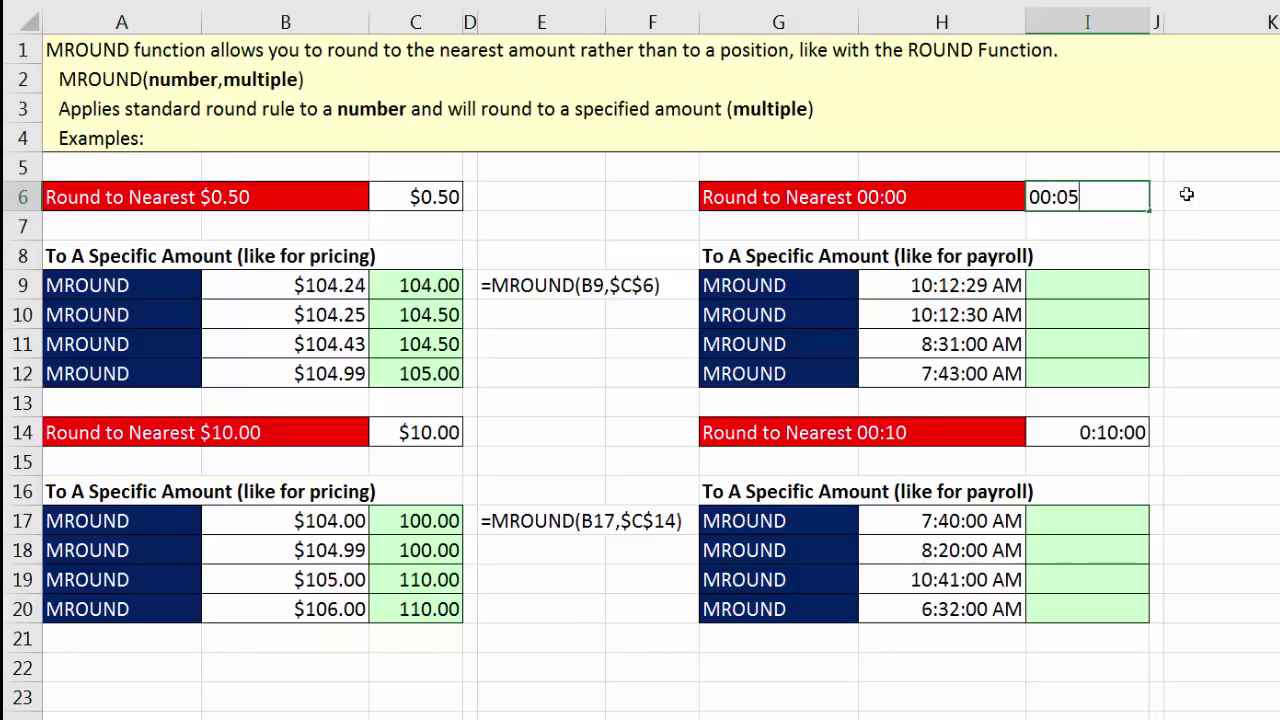
{"action": "key", "text": "ctrl+Return"}
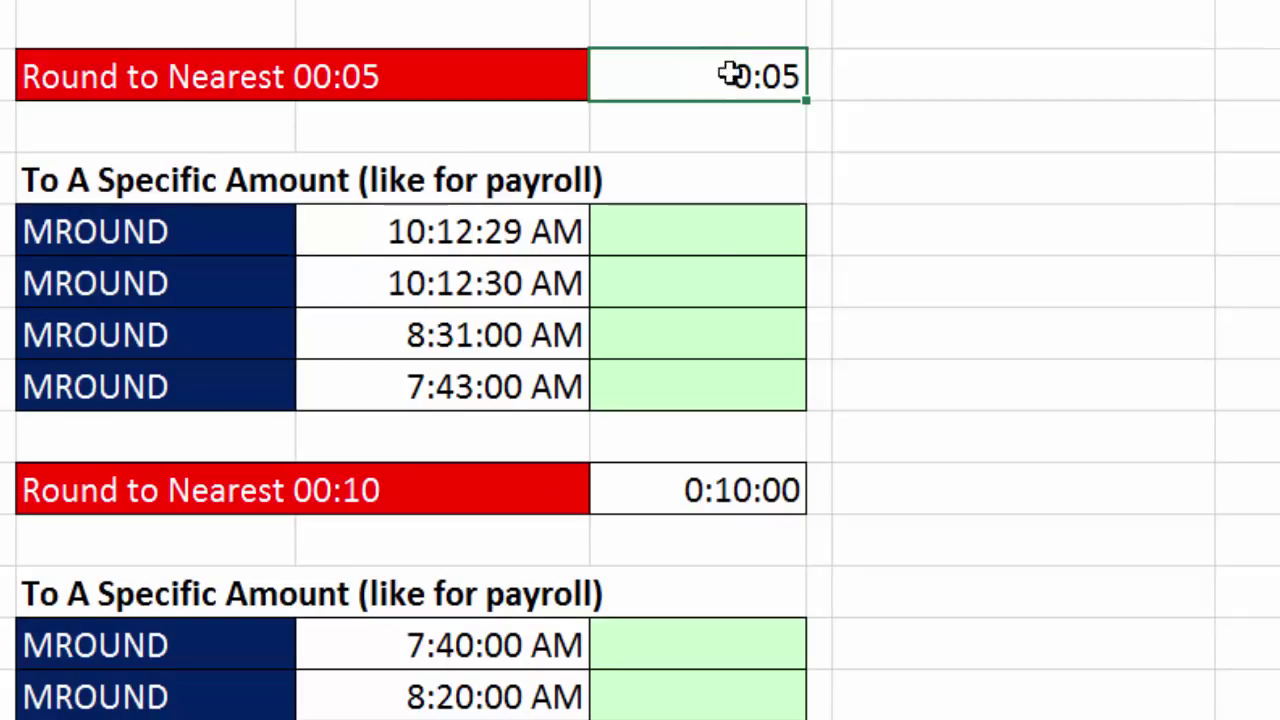
Enter =MROUND(H9,$I$6) in I9 to round the time to the nearest 5 minutes, and copy the formula down through I12
{"action": "left_click", "coordinate": [698, 238]}
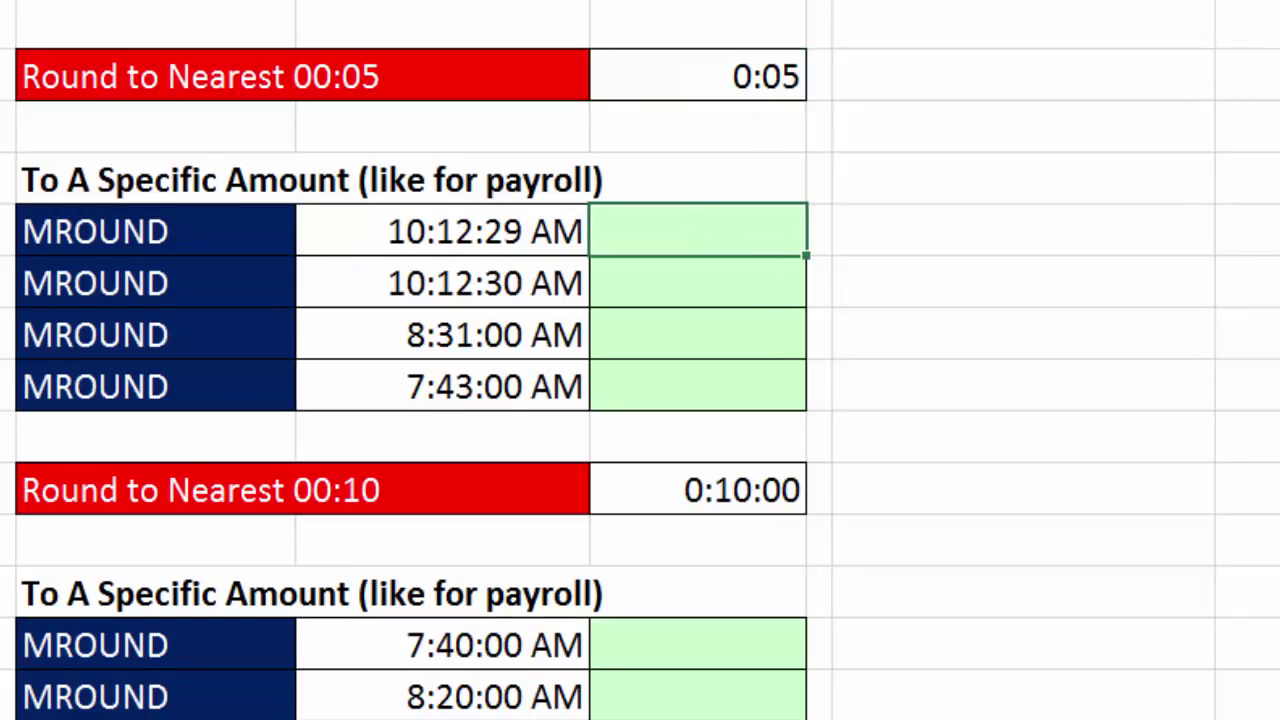
{"action": "type", "text": "=mro"}
{"action": "key", "text": "Tab"}
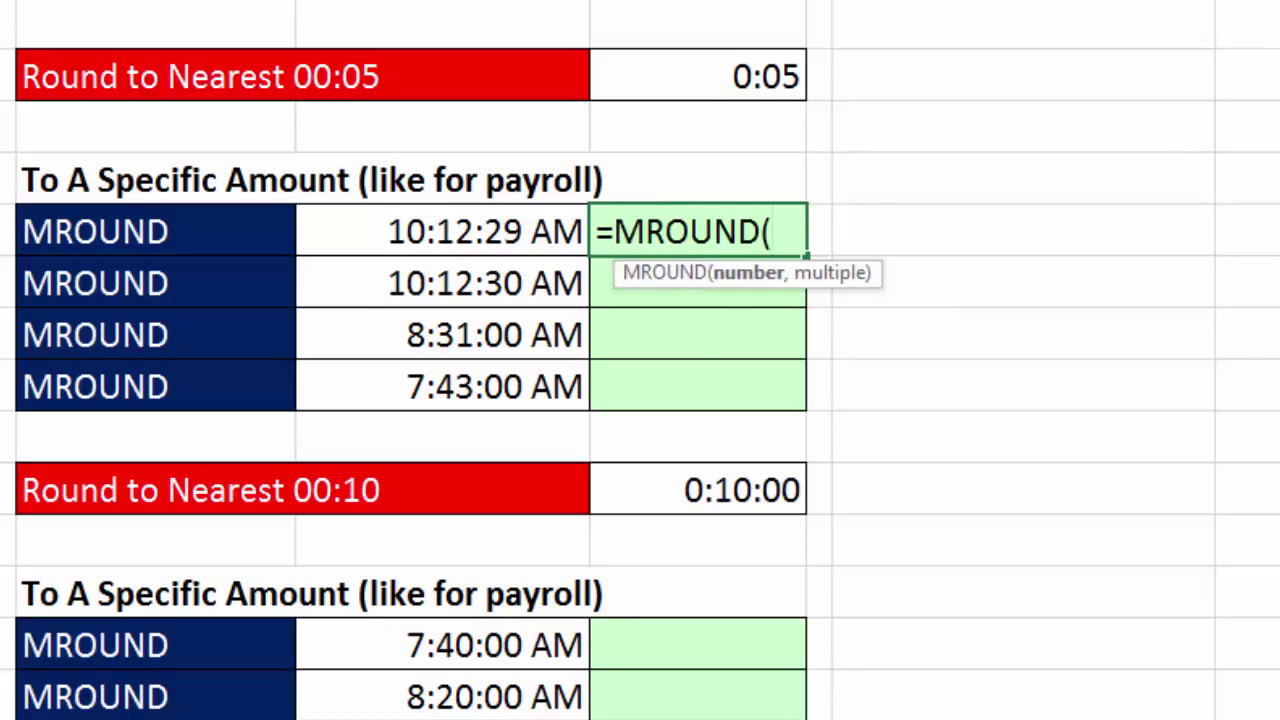
{"action": "key", "text": "Left"}
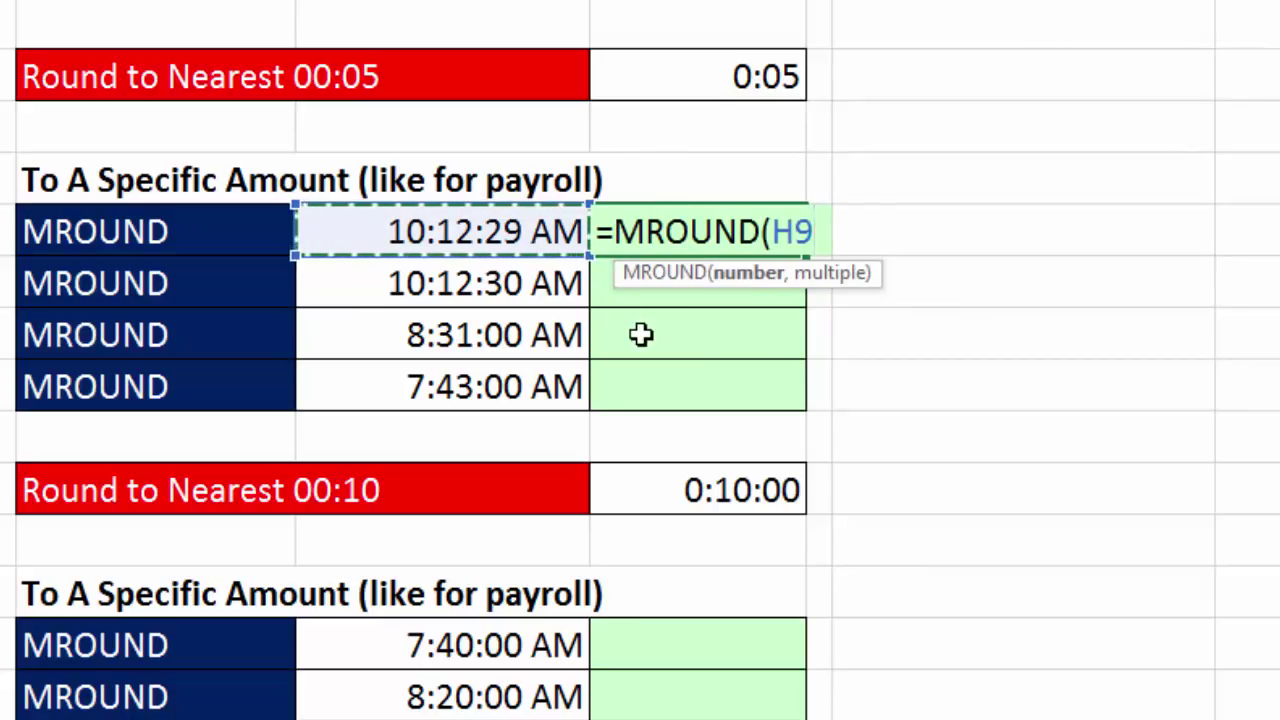
{"action": "type", "text": ","}
{"action": "left_click", "coordinate": [740, 78]}
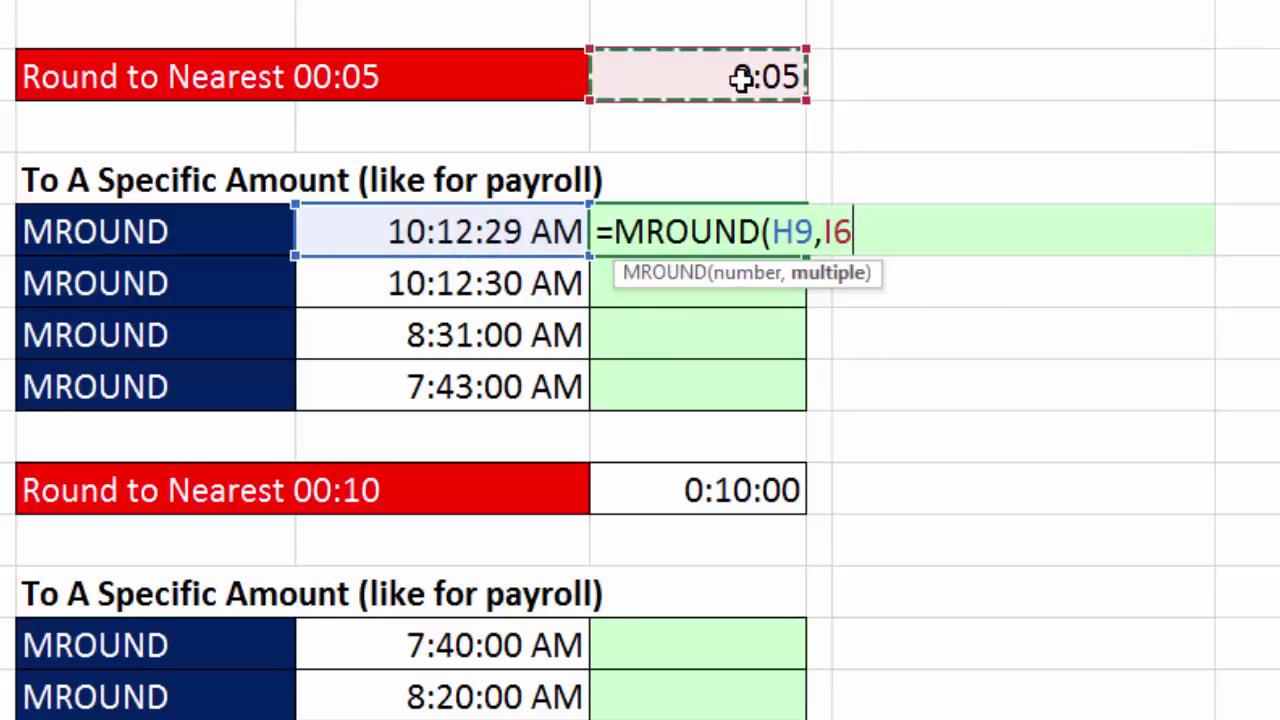
{"action": "key", "text": "F4"}
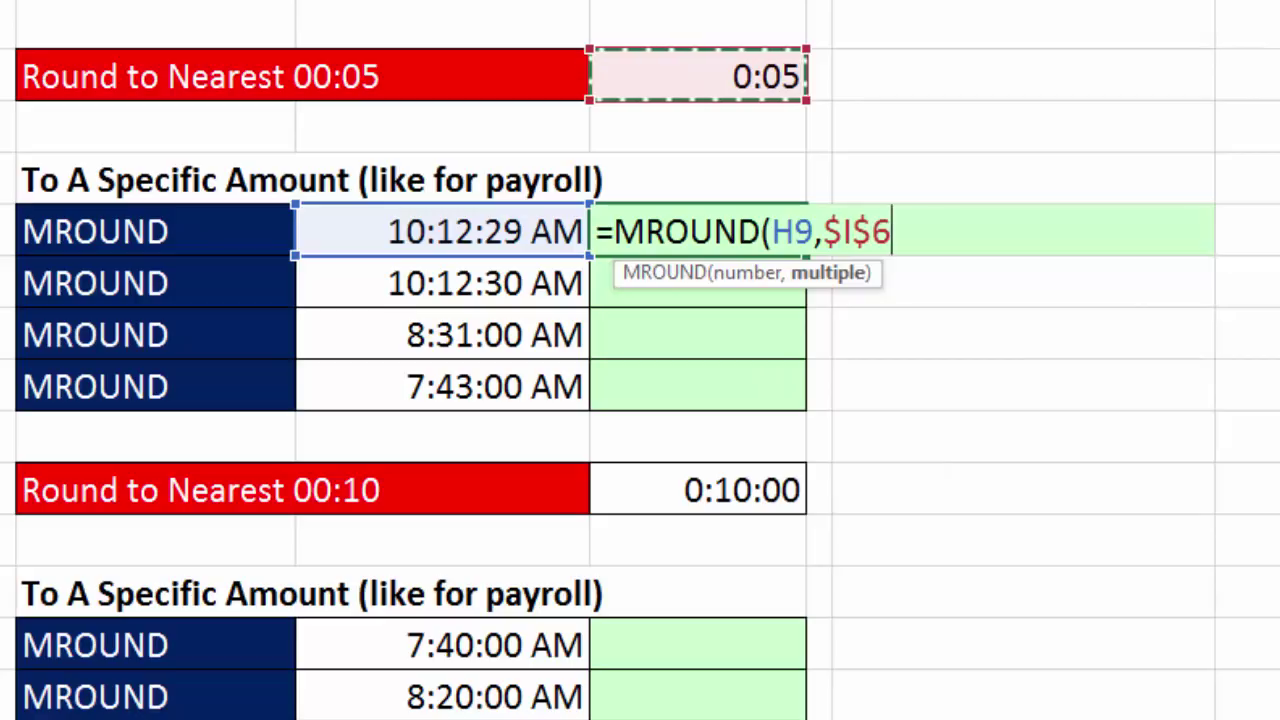
{"action": "type", "text": ")"}
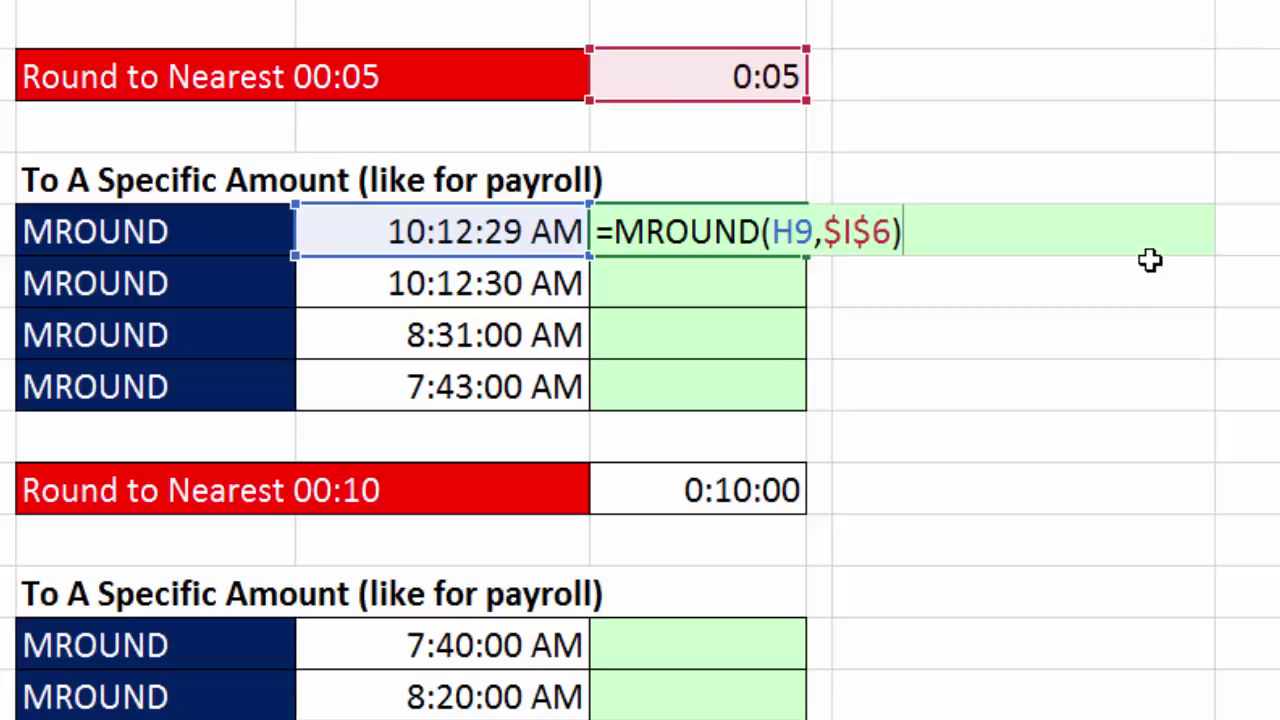
{"action": "key", "text": "ctrl+Return"}
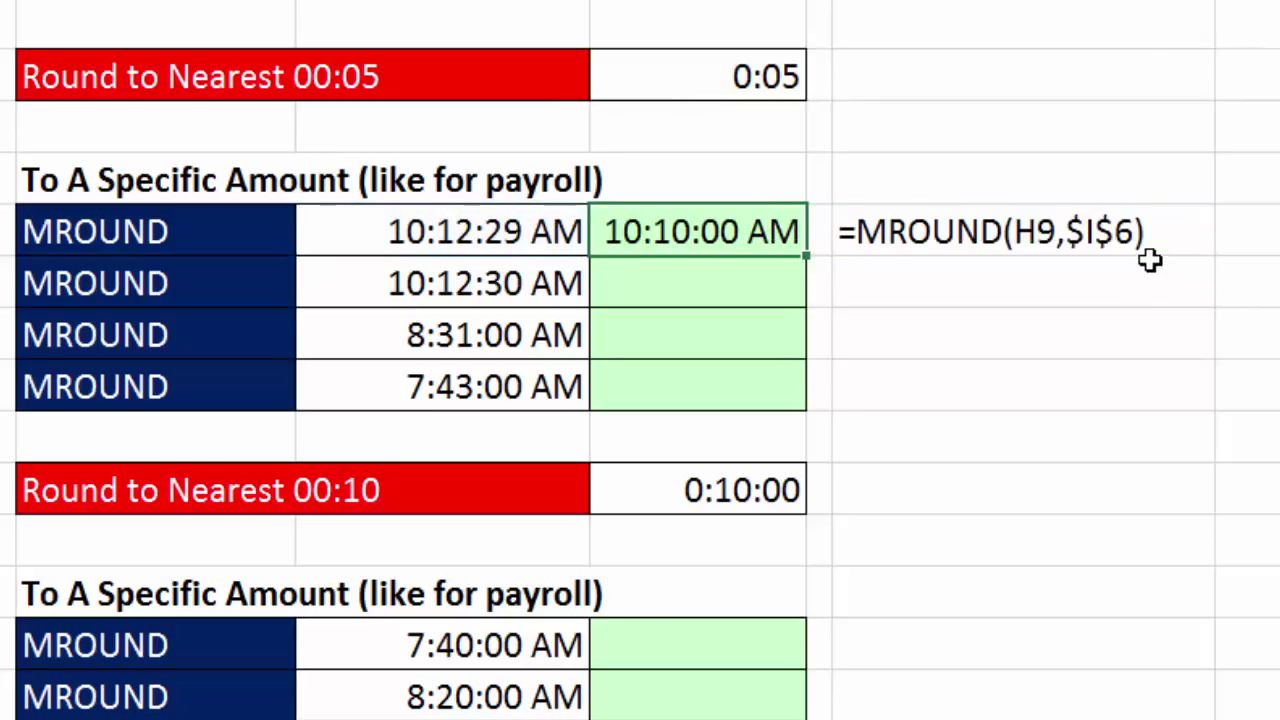
{"action": "double_click", "coordinate": [809, 256]}
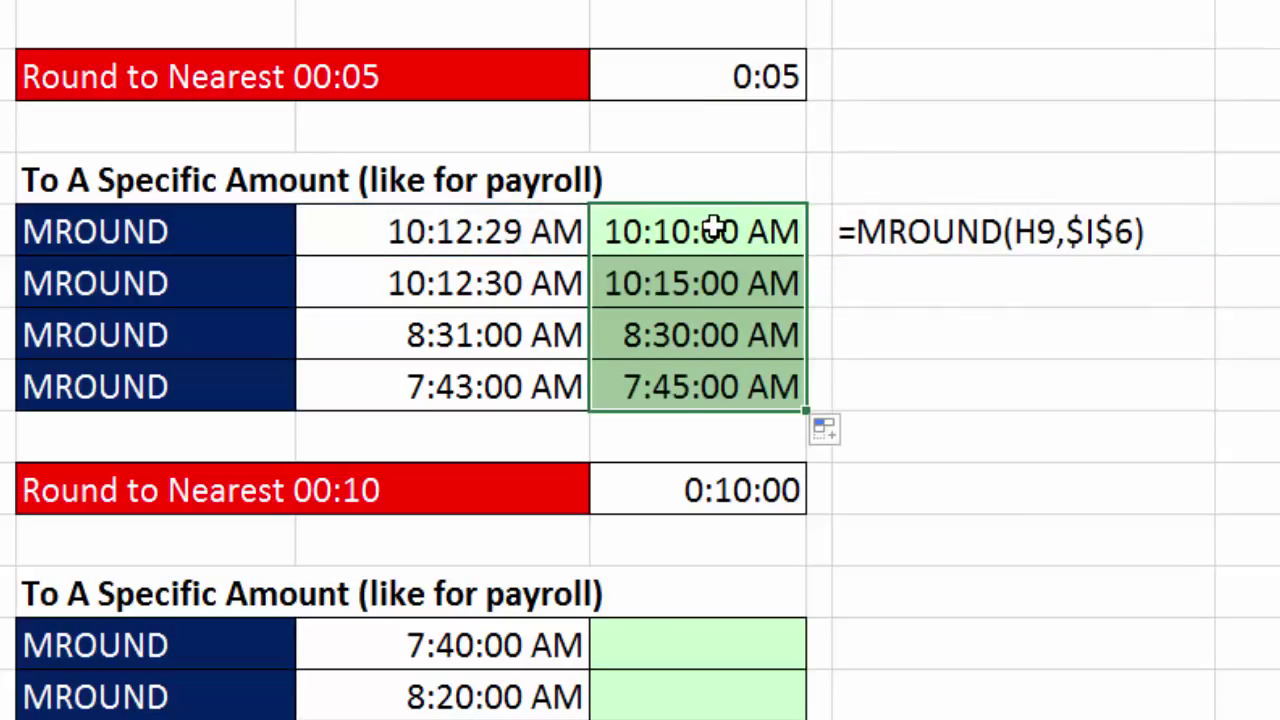
Try 00:15 as the payroll rounding multiple in I6, and undo the change
{"action": "left_click", "coordinate": [730, 80]}
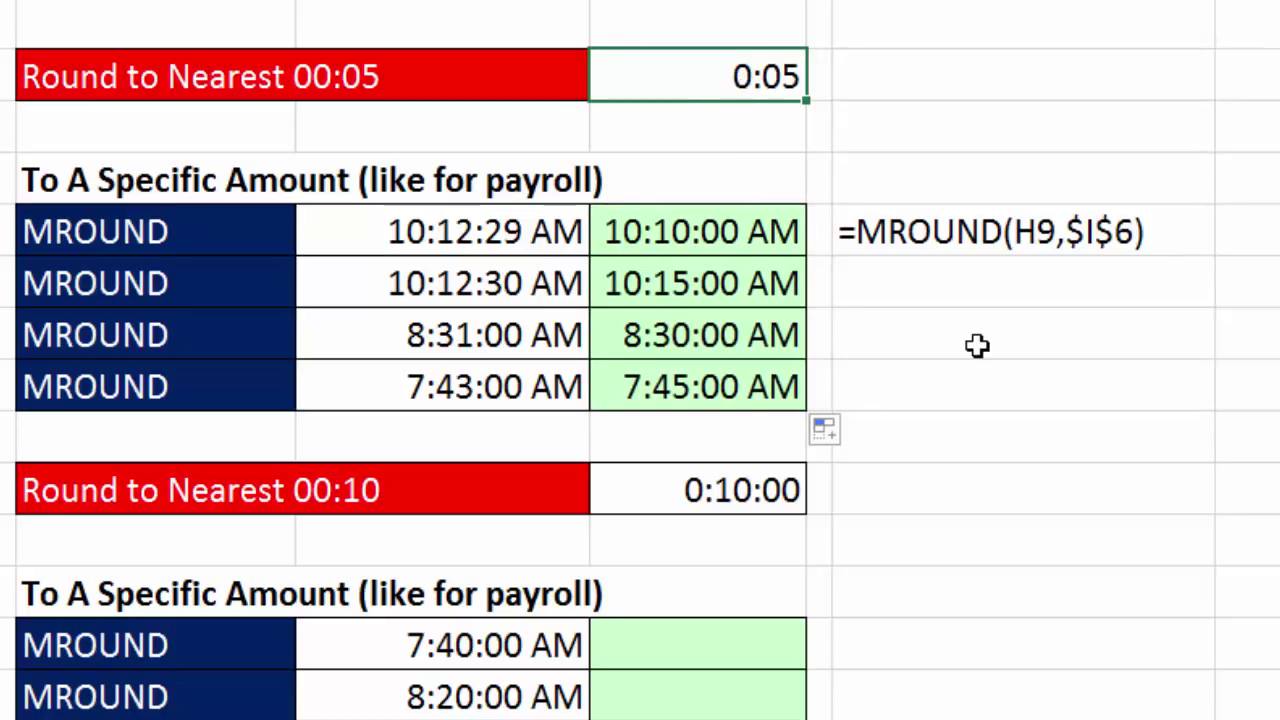
{"action": "type", "text": "00:15"}
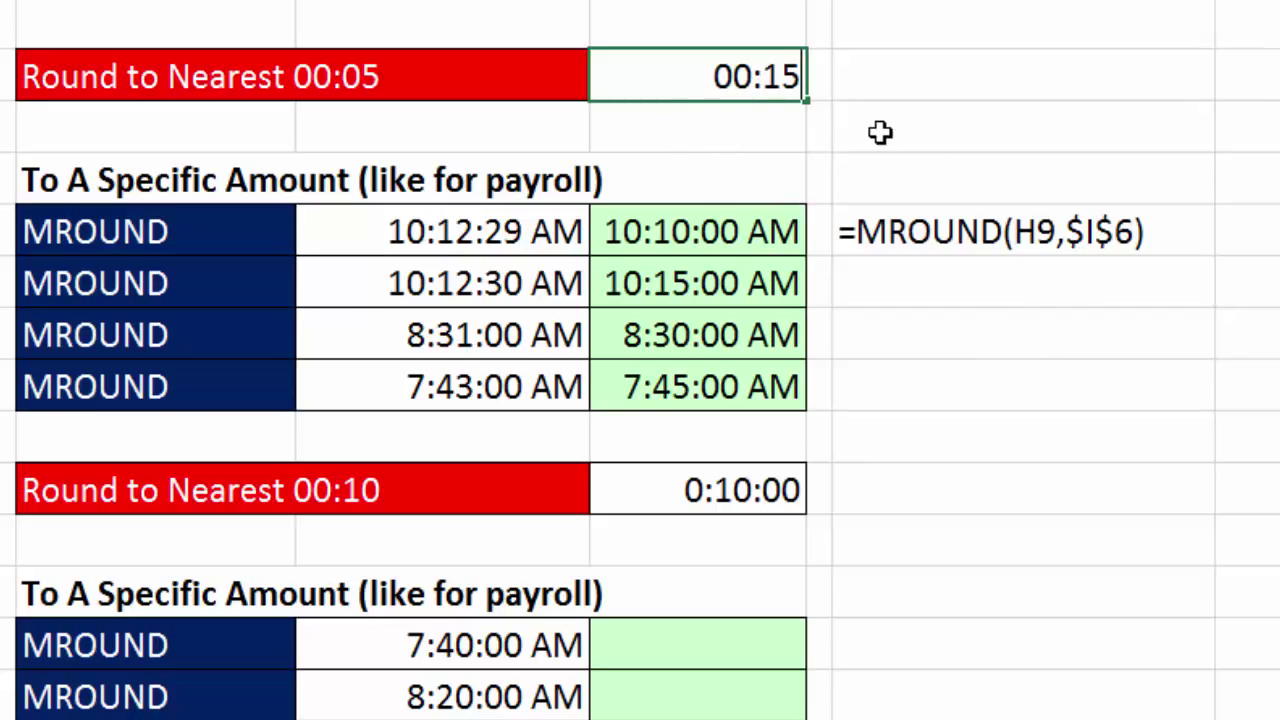
{"action": "key", "text": "ctrl+Return"}
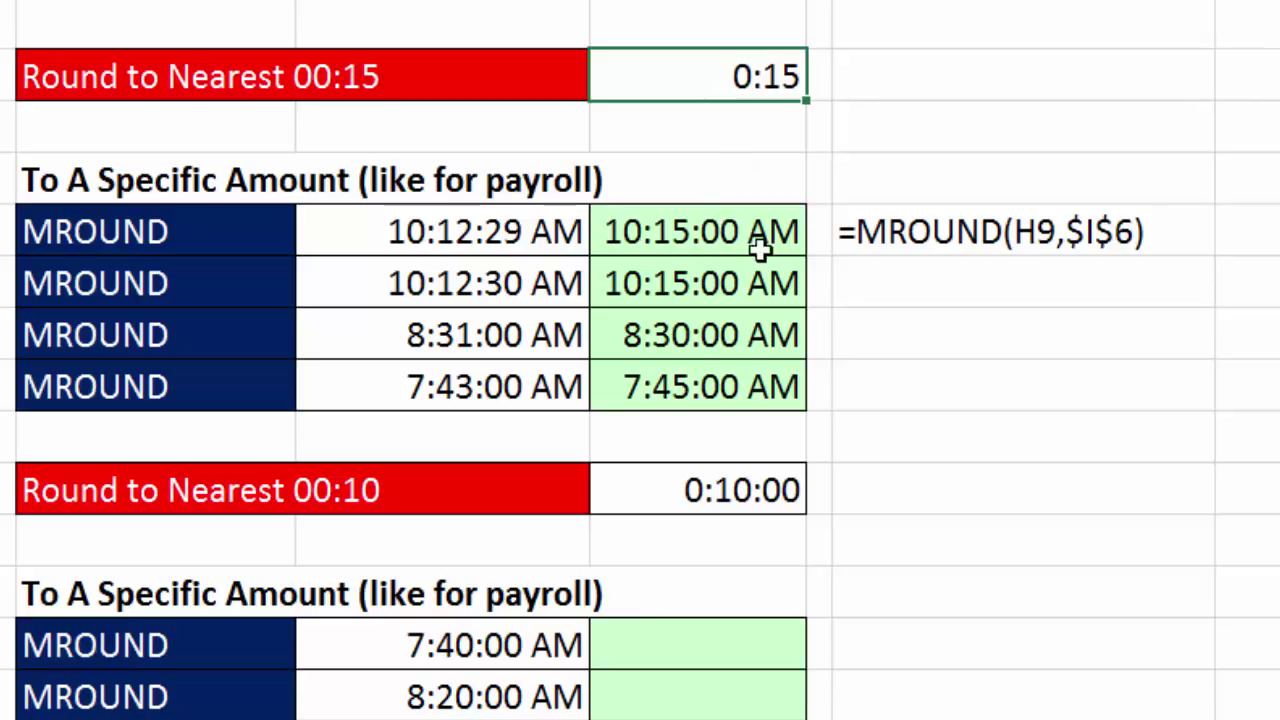
{"action": "key", "text": "ctrl+z"}
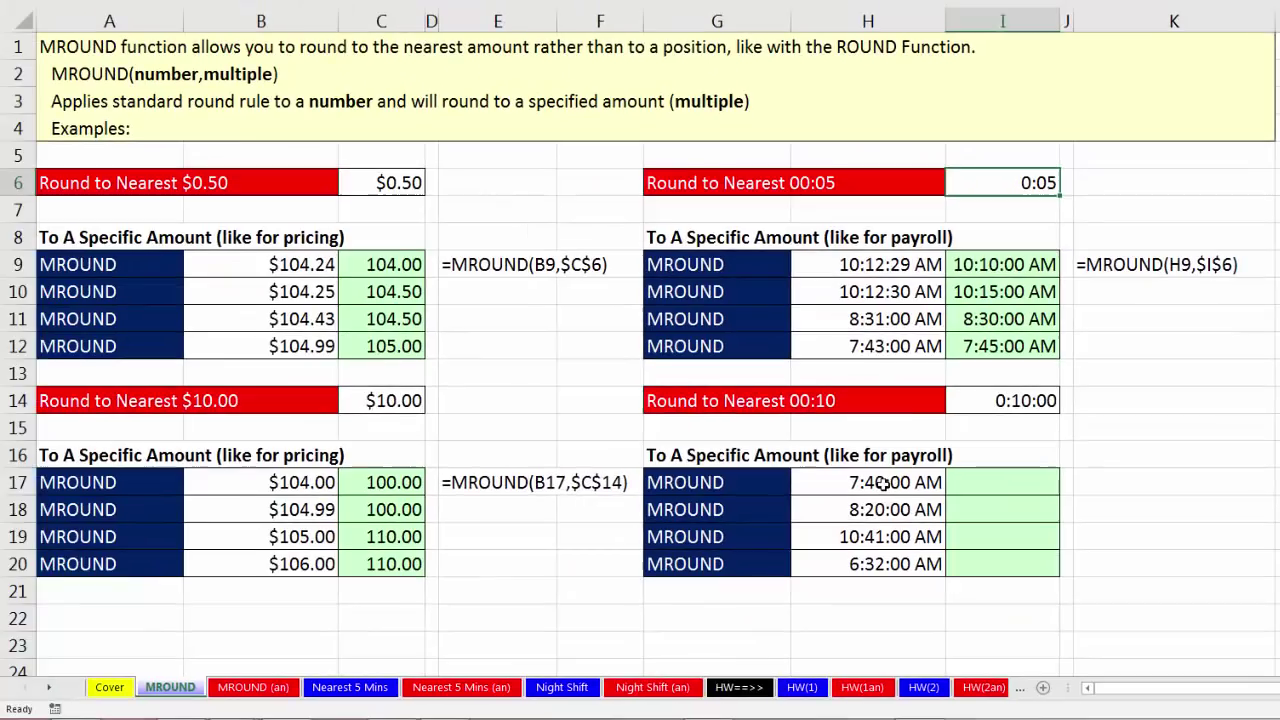
Examine each payroll time in H17:H20 against the 10-minute rounding multiple
{"action": "left_click_drag", "start_coordinate": [704, 552], "coordinate": [715, 666]}
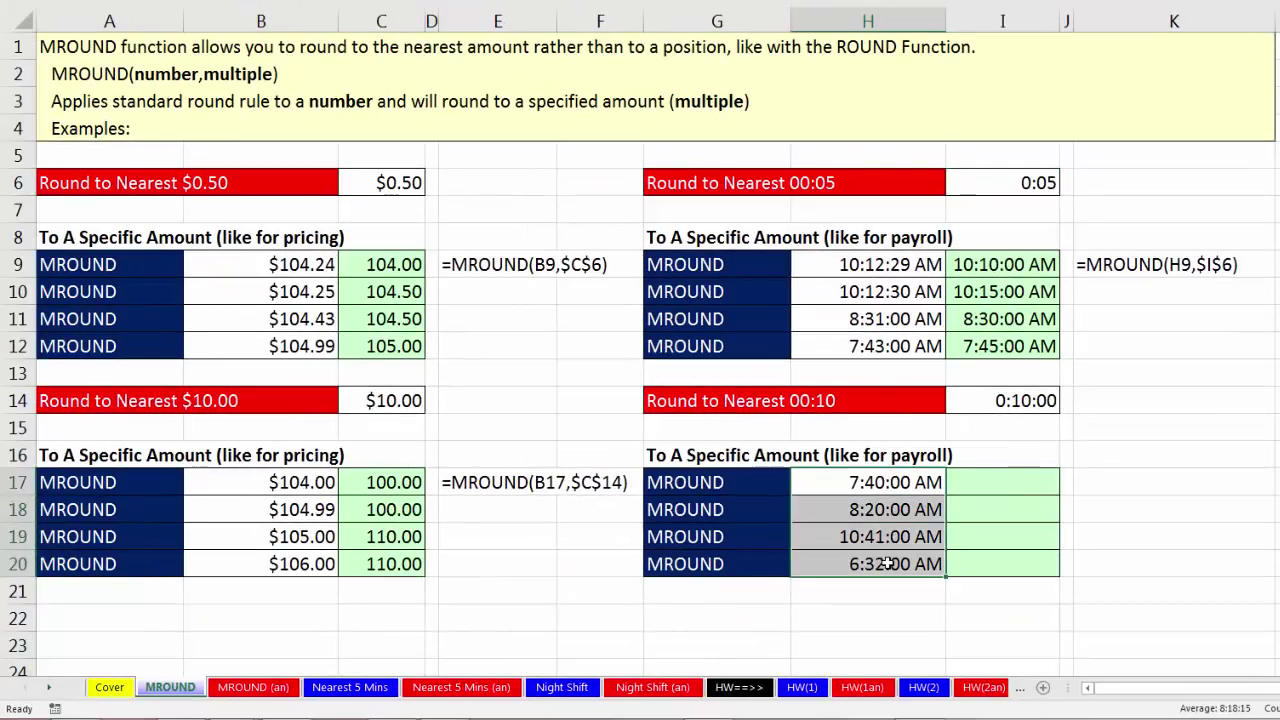
{"action": "left_click", "coordinate": [895, 490]}
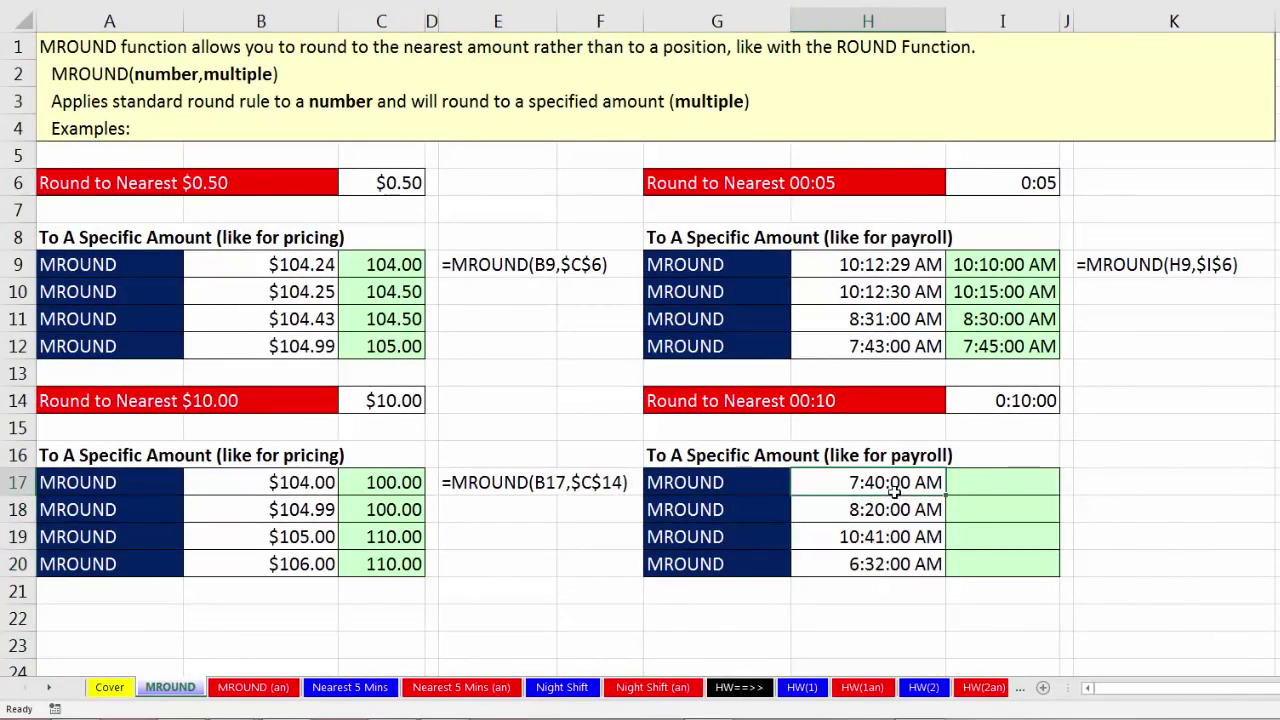
{"action": "left_click", "coordinate": [930, 510]}
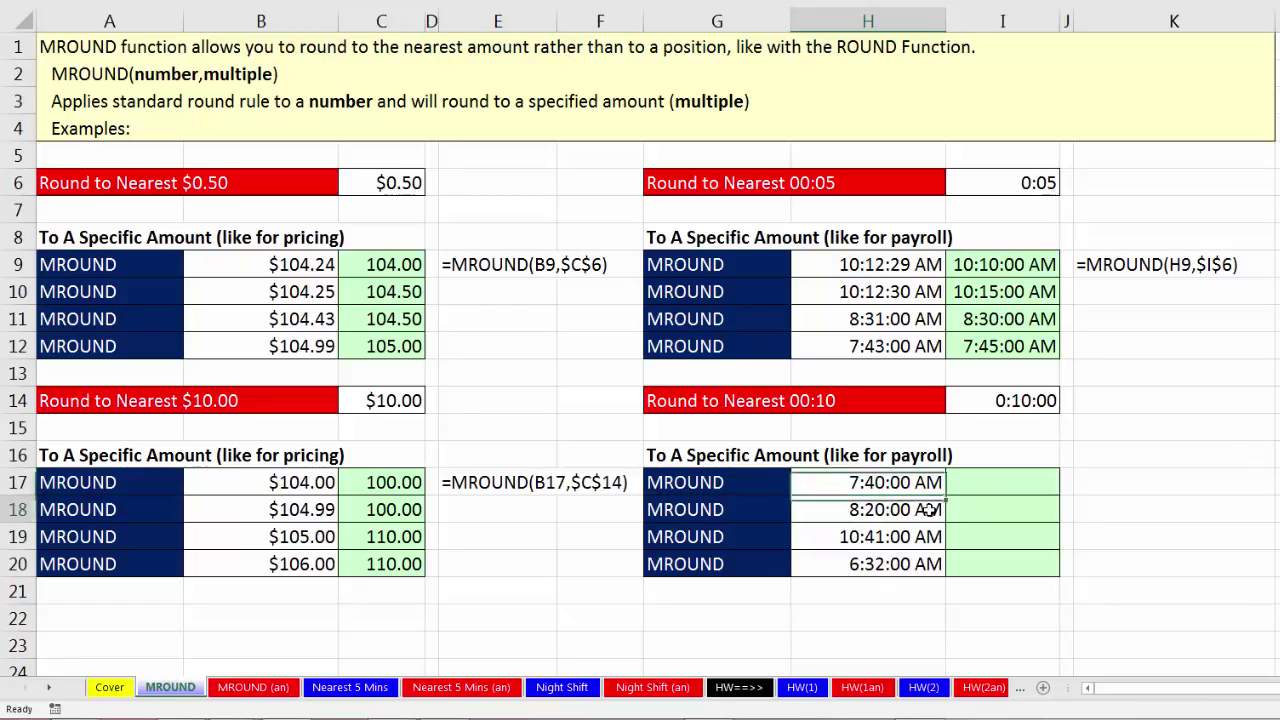
{"action": "left_click", "coordinate": [868, 539]}
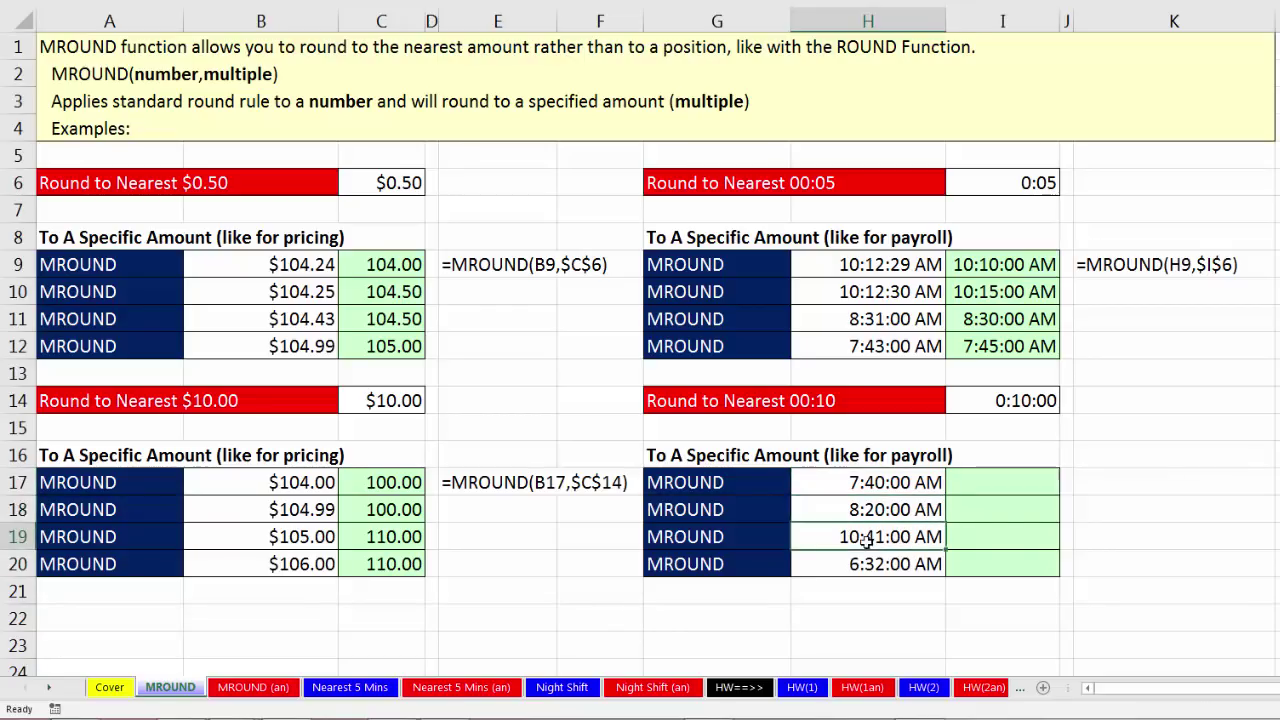
{"action": "left_click", "coordinate": [893, 563]}
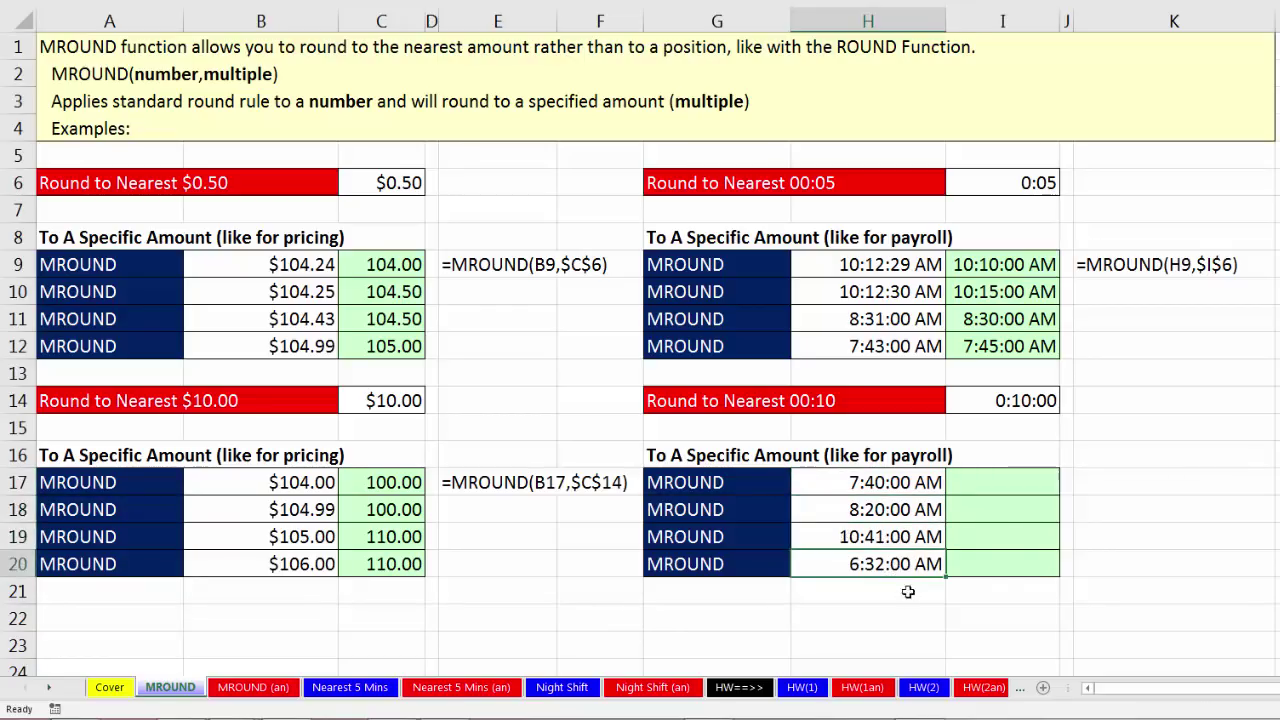
Enter =MROUND(H17,$I$14) in I17 to round the time to the nearest 10 minutes, and copy the formula down through I20
{"action": "left_click", "coordinate": [973, 486]}
{"action": "type", "text": "=mr"}
{"action": "key", "text": "Tab"}
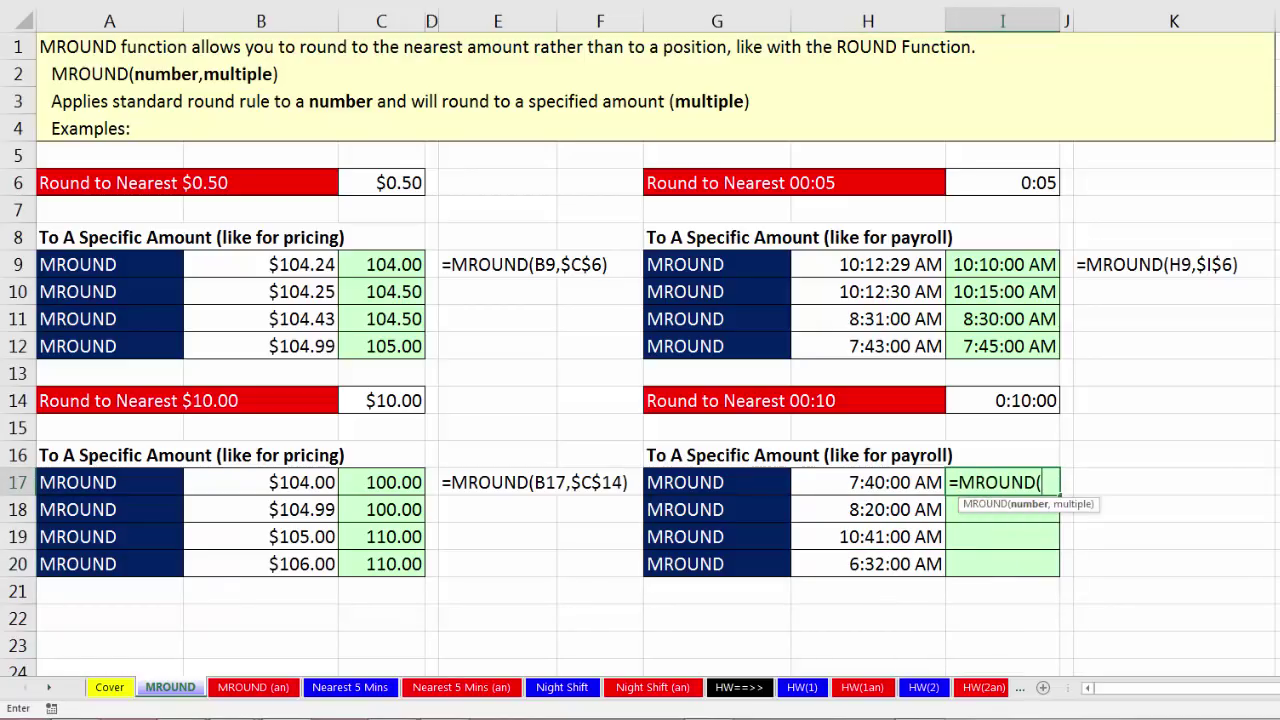
{"action": "left_click", "coordinate": [868, 482]}
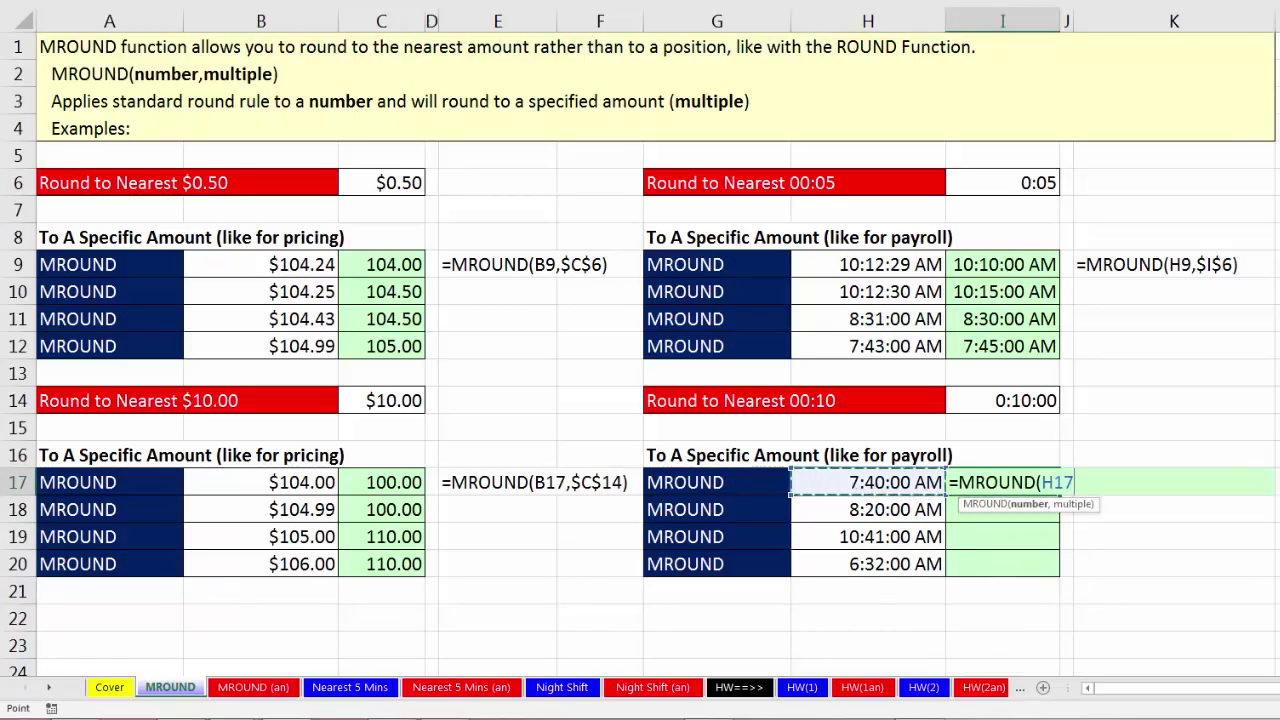
{"action": "type", "text": ","}
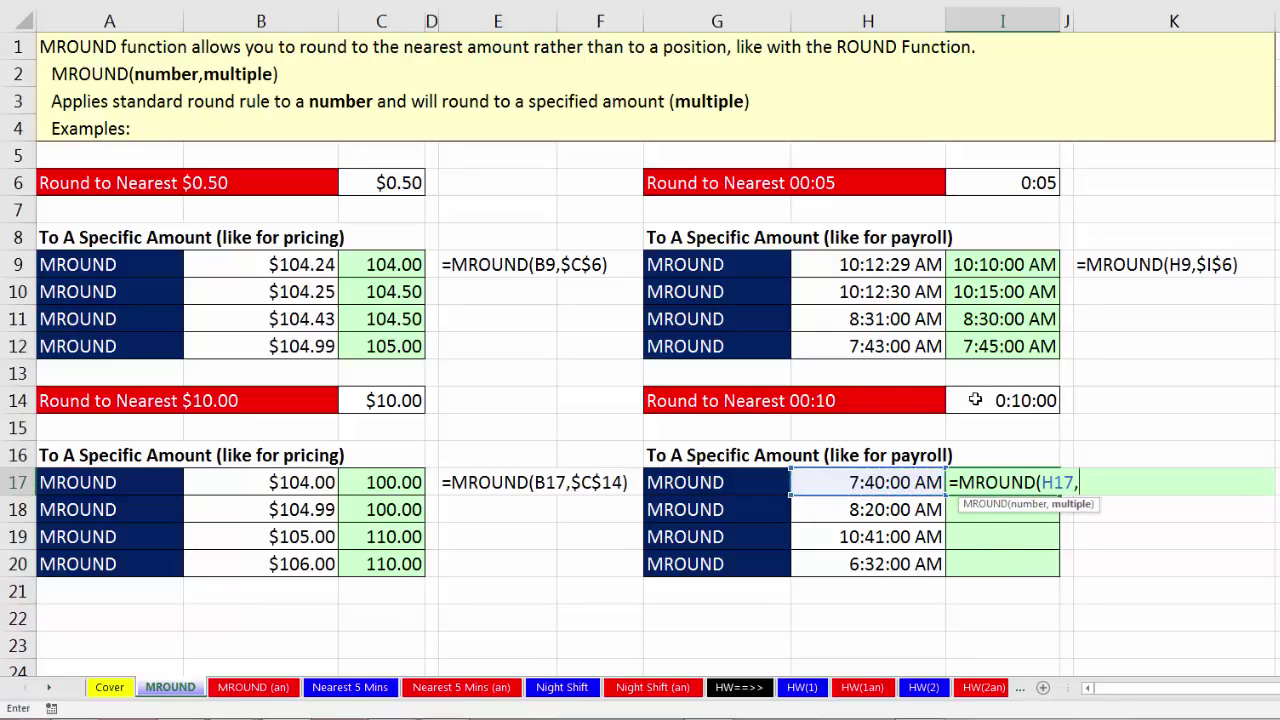
{"action": "left_click", "coordinate": [972, 400]}
{"action": "key", "text": "F4"}
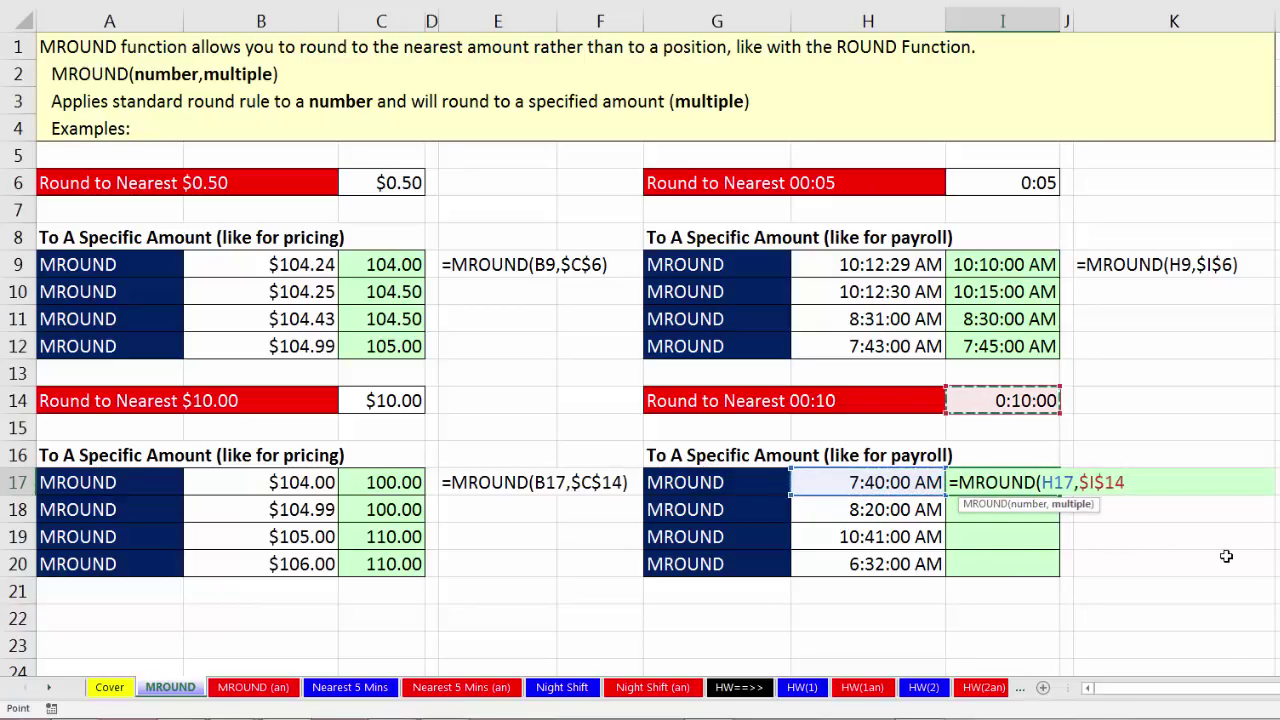
{"action": "key", "text": "ctrl+Return"}
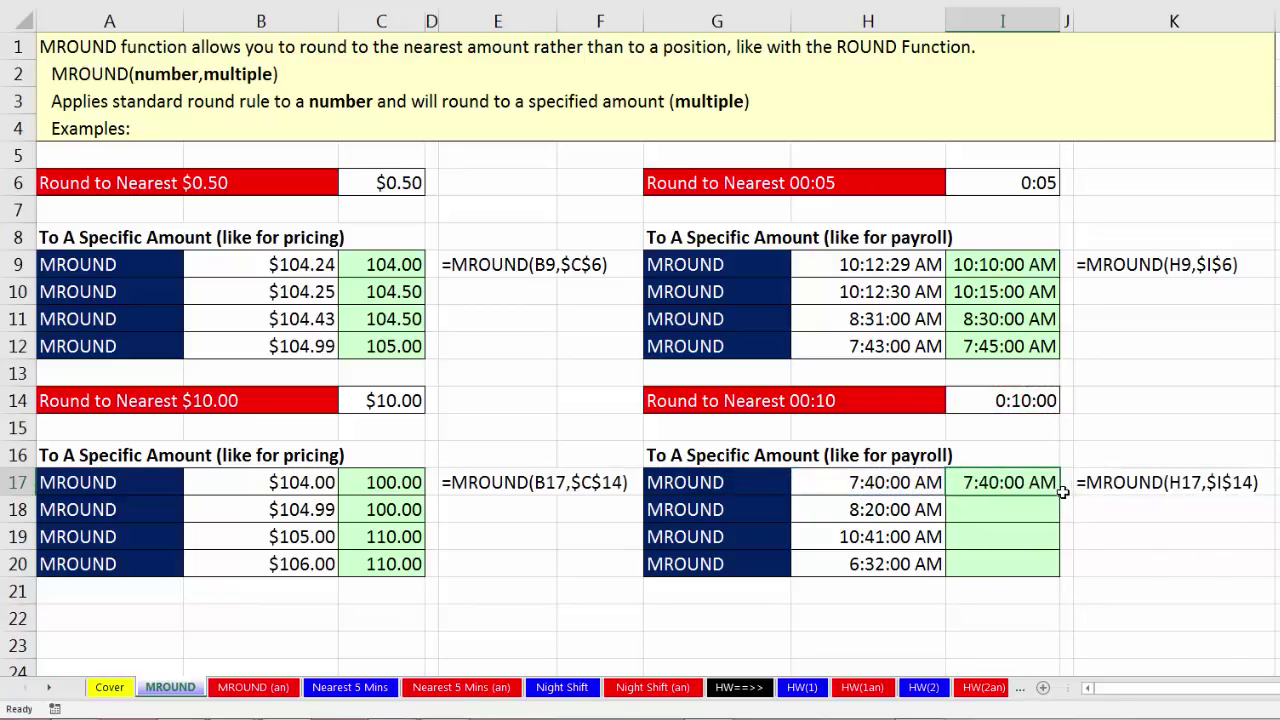
{"action": "double_click", "coordinate": [1060, 495]}
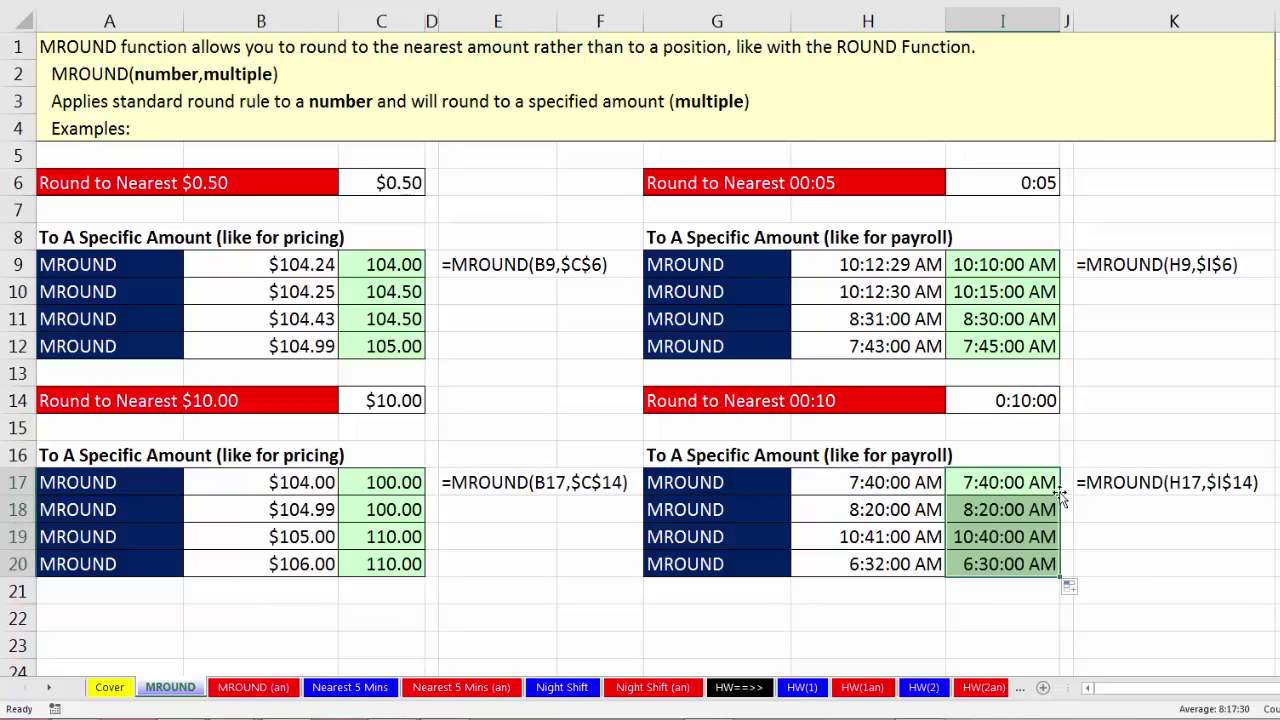
{"action": "left_click", "coordinate": [1024, 482]}
{"action": "left_click", "coordinate": [1024, 510]}
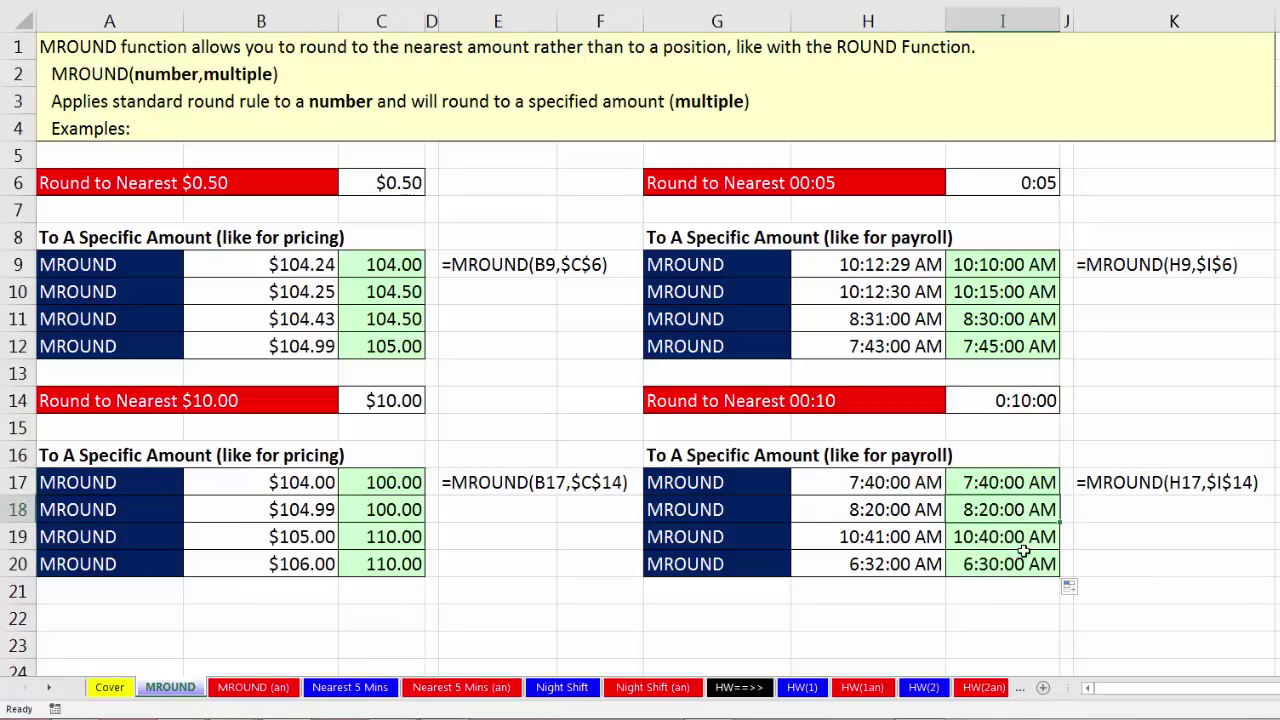
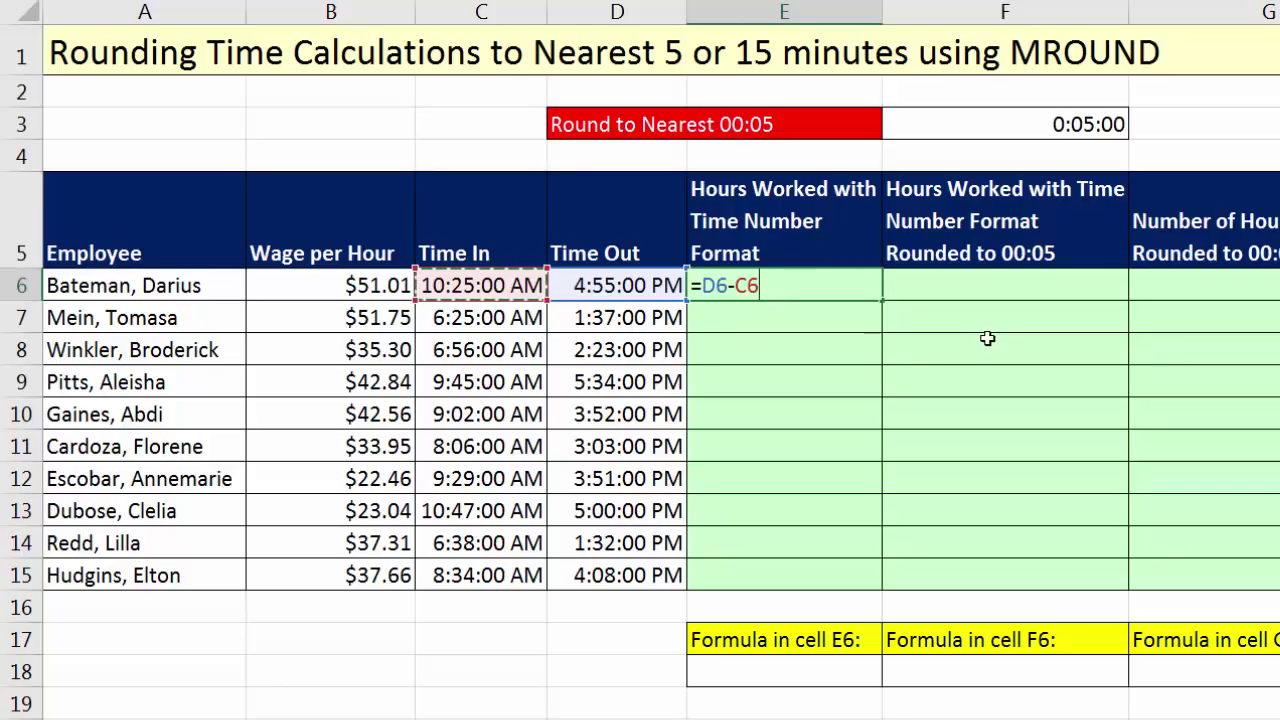
Enter =D6-C6 in E6 to calculate the hours worked, and copy the formula down through E15
{"action": "key", "text": "ctrl+Return"}
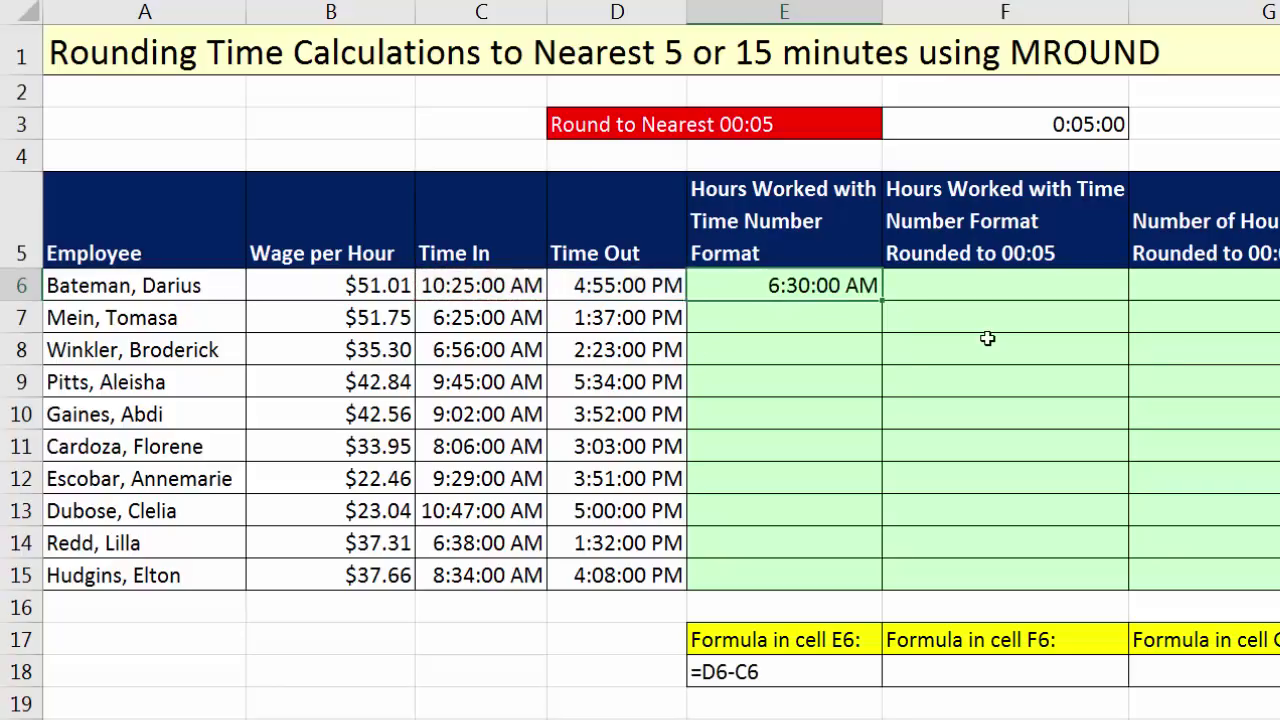
{"action": "double_click", "coordinate": [885, 298]}
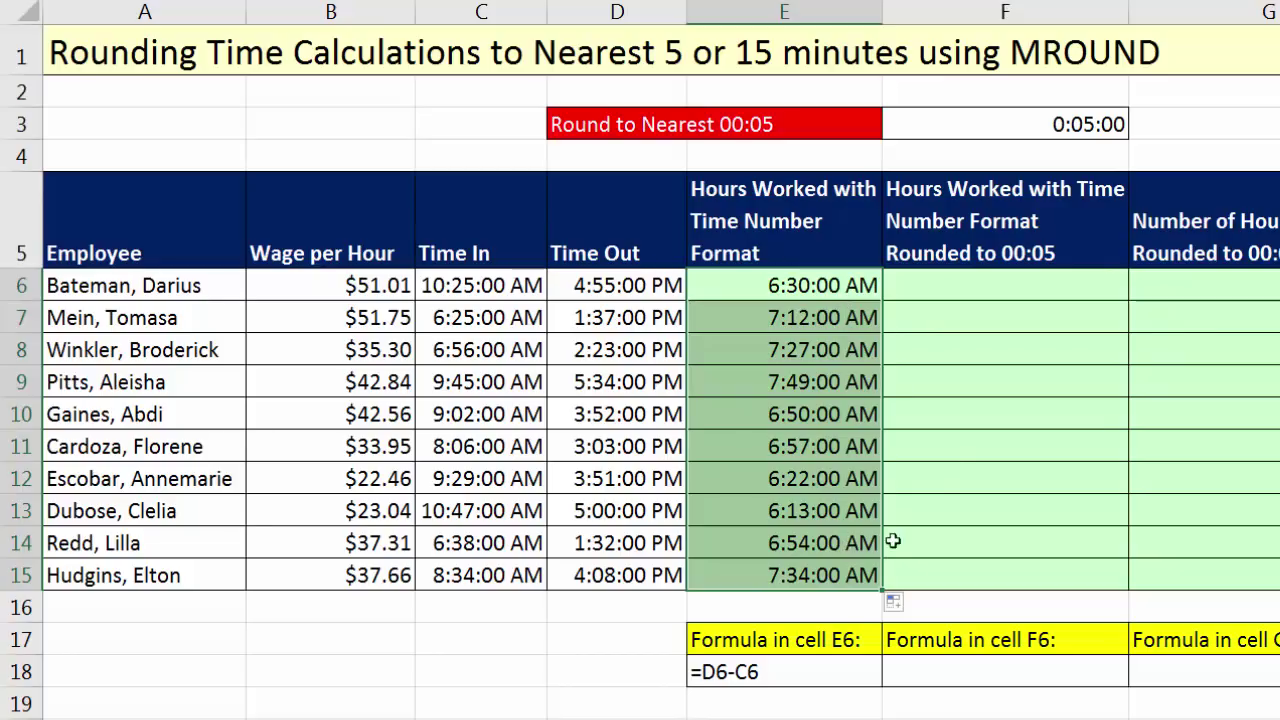
Format the hours worked in E6:E15 with the 13:30 time number format
{"action": "key", "text": "ctrl+1"}
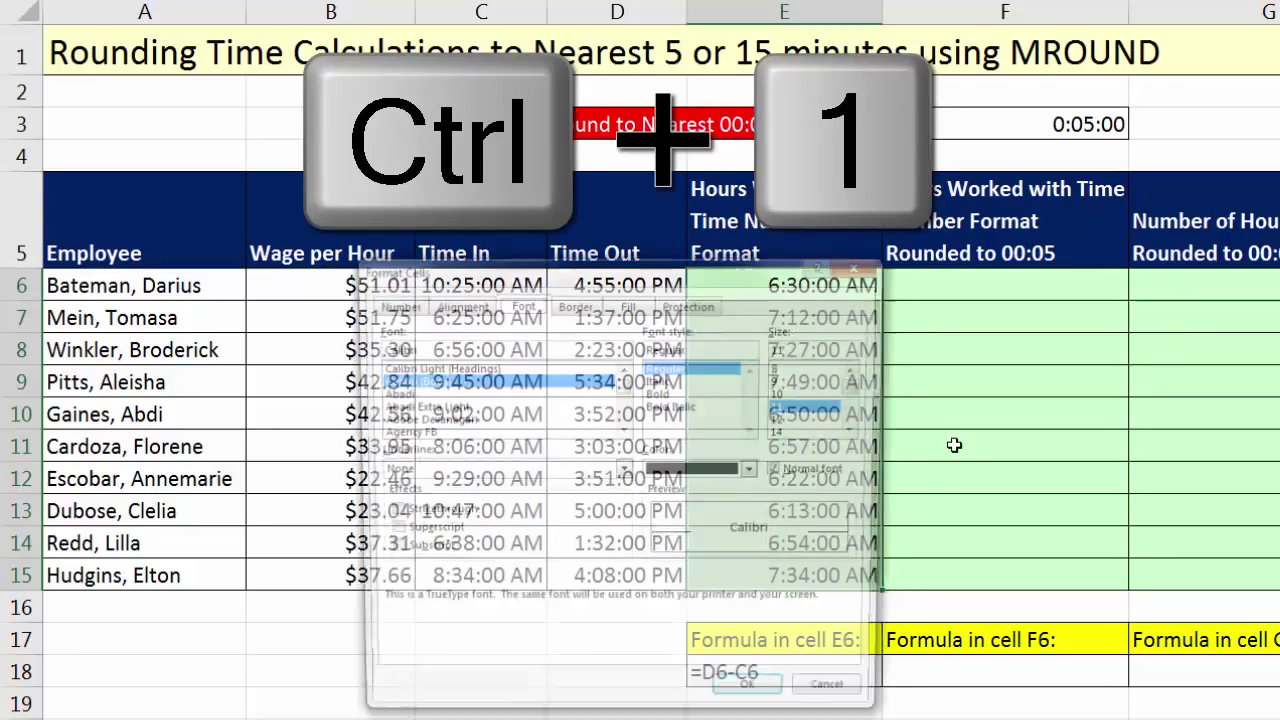
{"action": "left_click_drag", "start_coordinate": [790, 215], "coordinate": [1279, 231]}
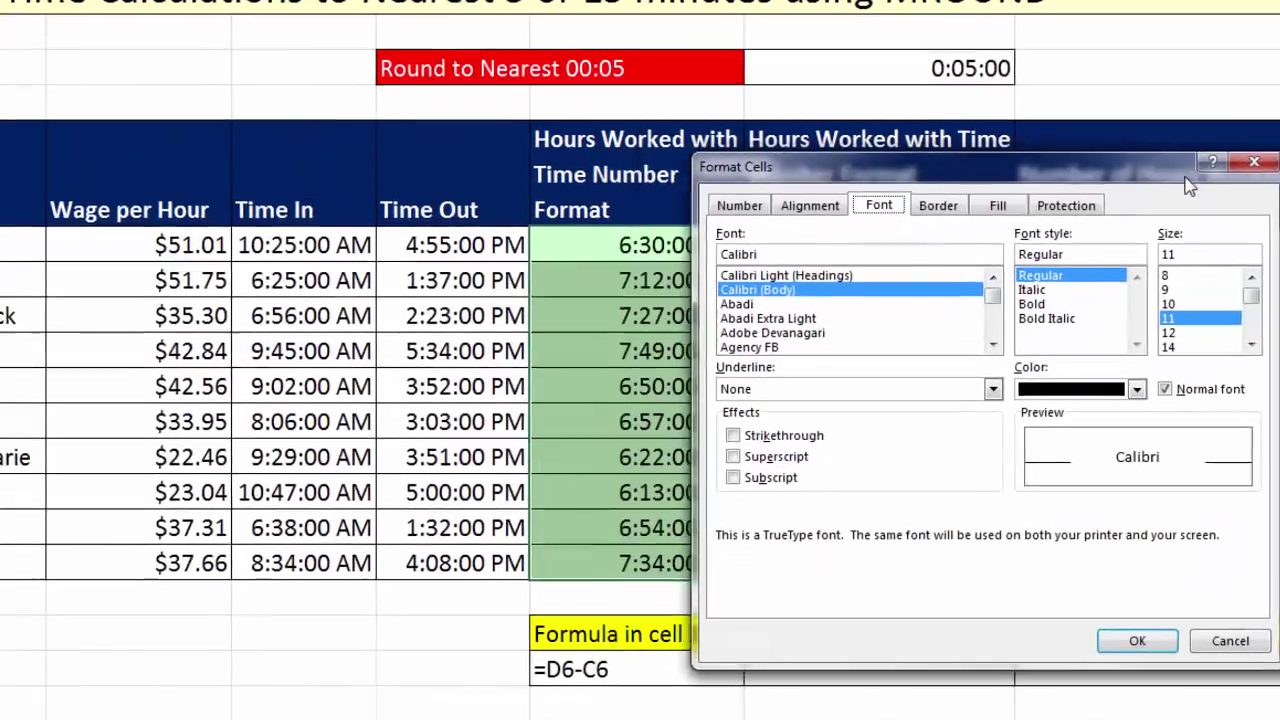
{"action": "left_click_drag", "start_coordinate": [1190, 185], "coordinate": [1268, 188]}
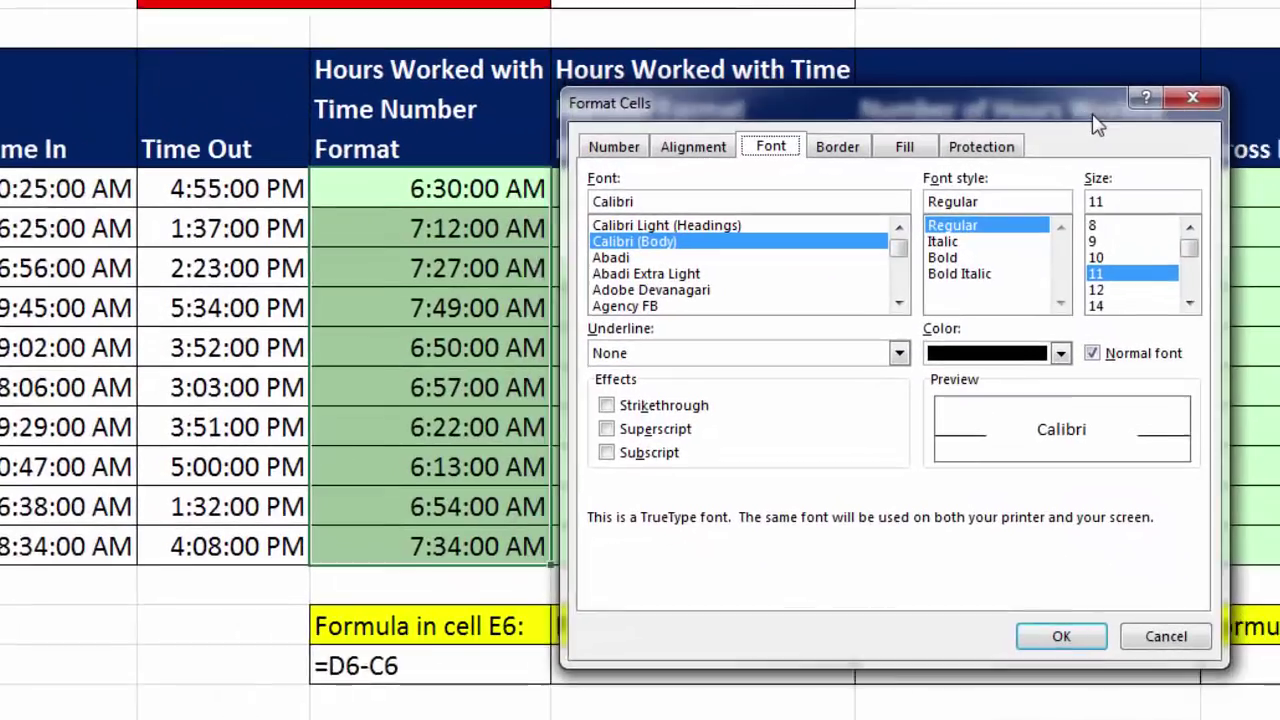
{"action": "left_click", "coordinate": [820, 205]}
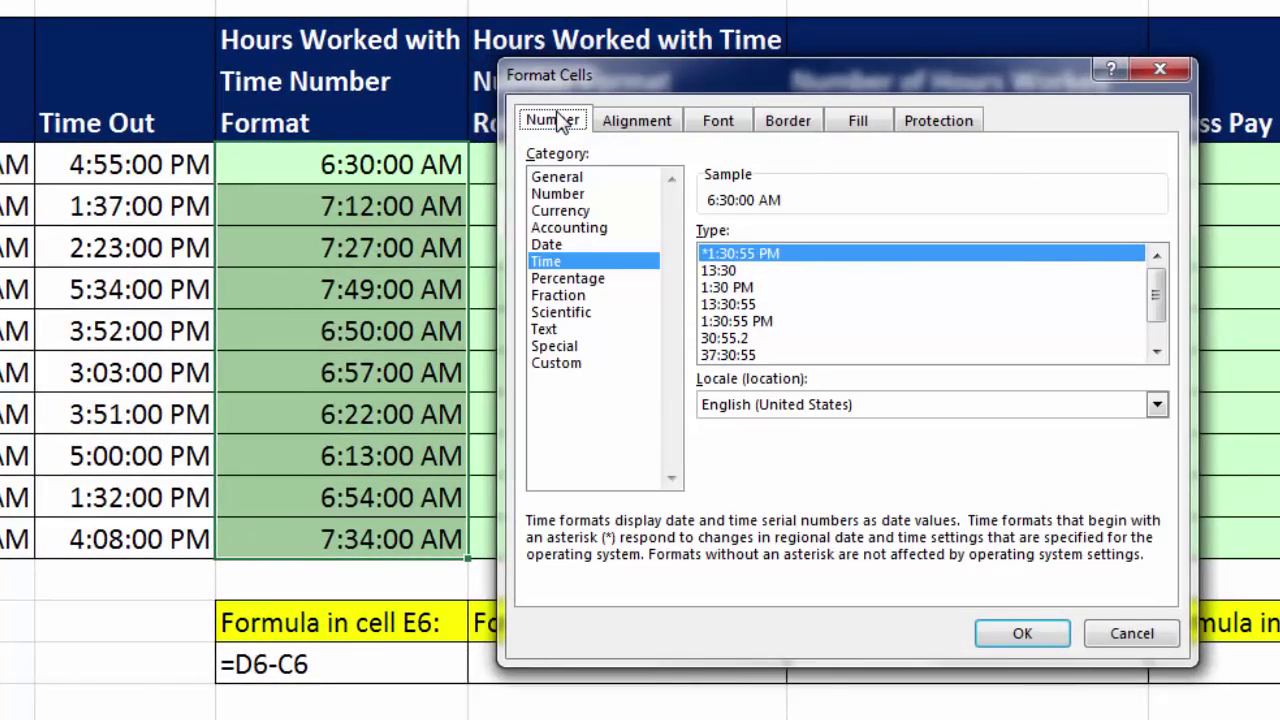
{"action": "left_click", "coordinate": [727, 273]}
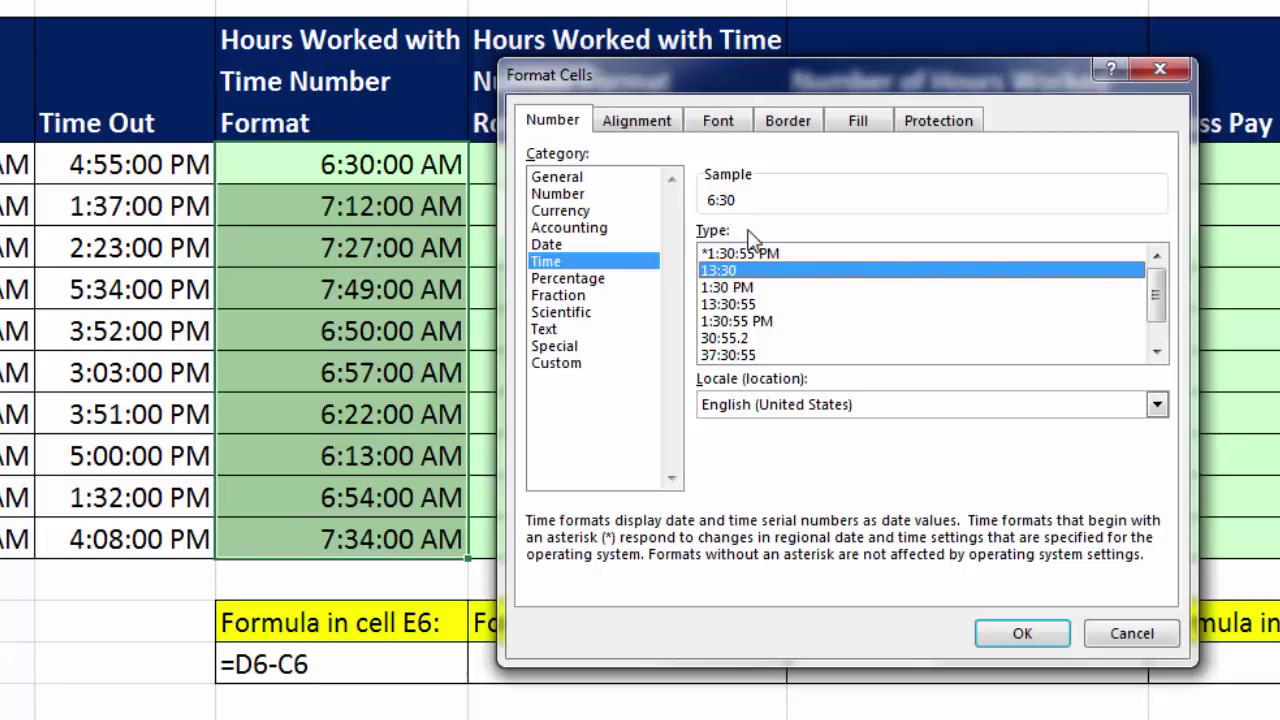
{"action": "left_click", "coordinate": [1022, 633]}
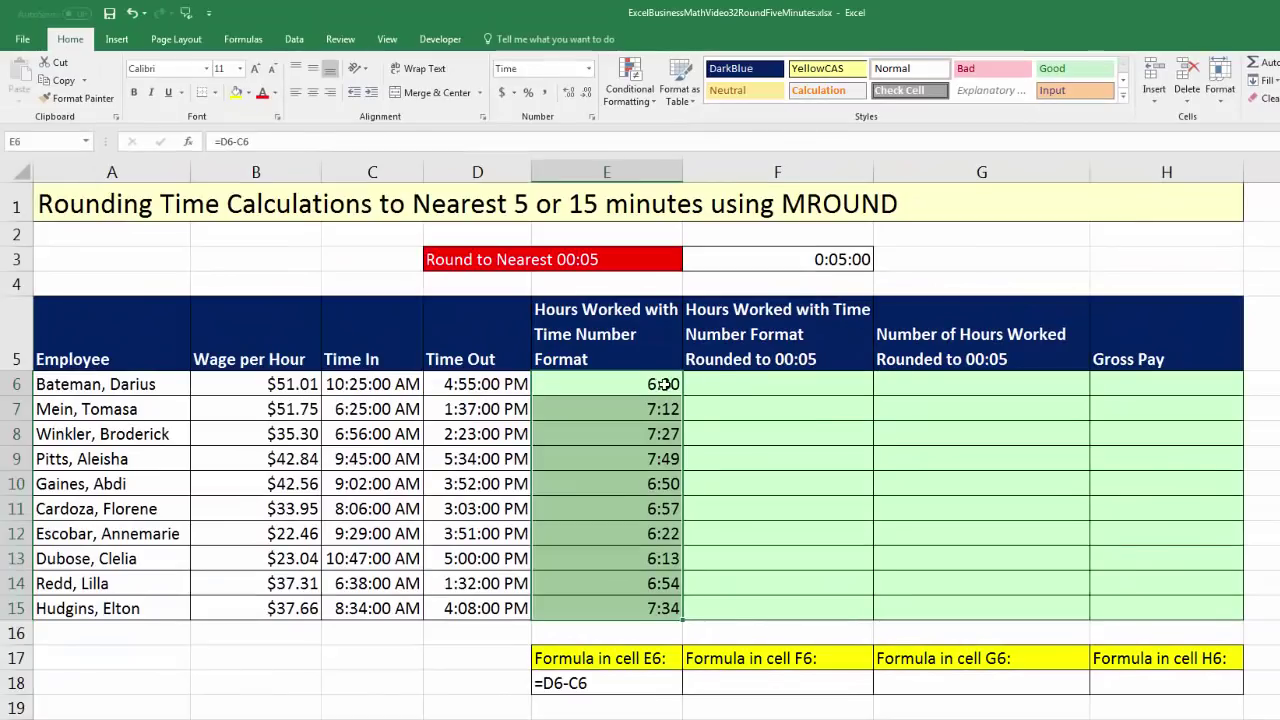
Examine the unrounded hours worked in E6:E9 against the 5-minute rounding multiple
{"action": "left_click", "coordinate": [664, 384]}
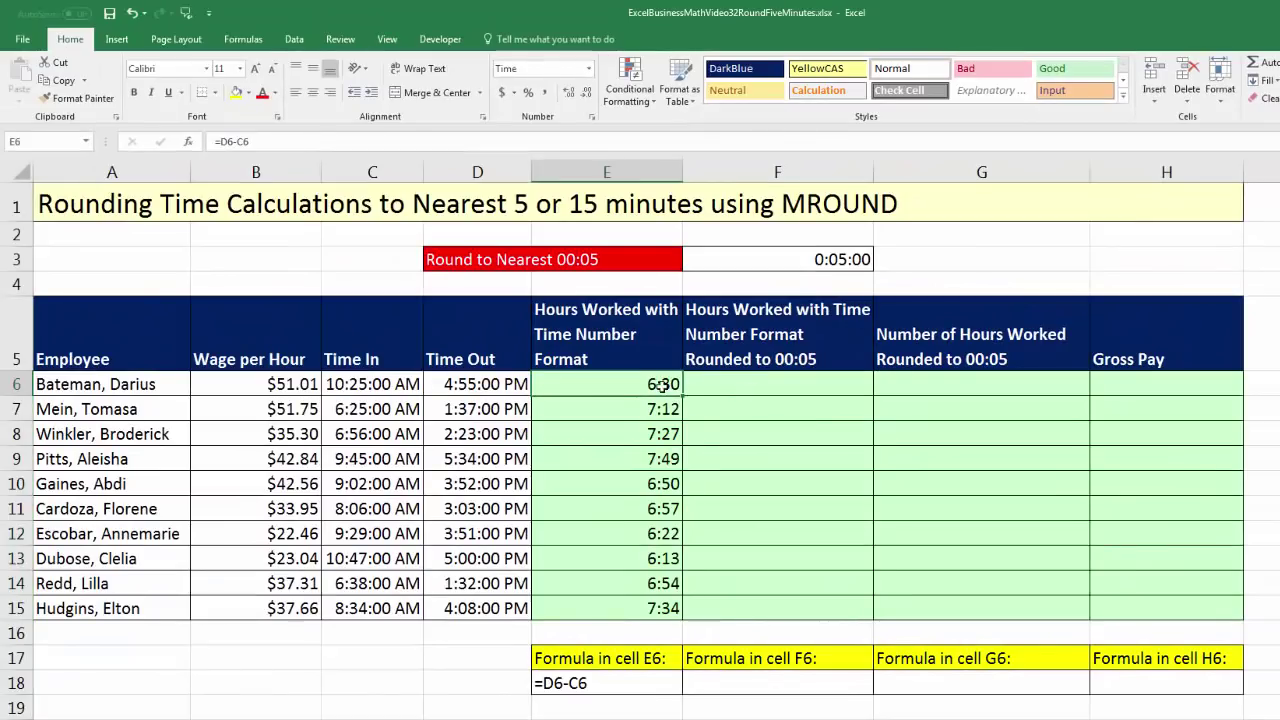
{"action": "left_click", "coordinate": [705, 385]}
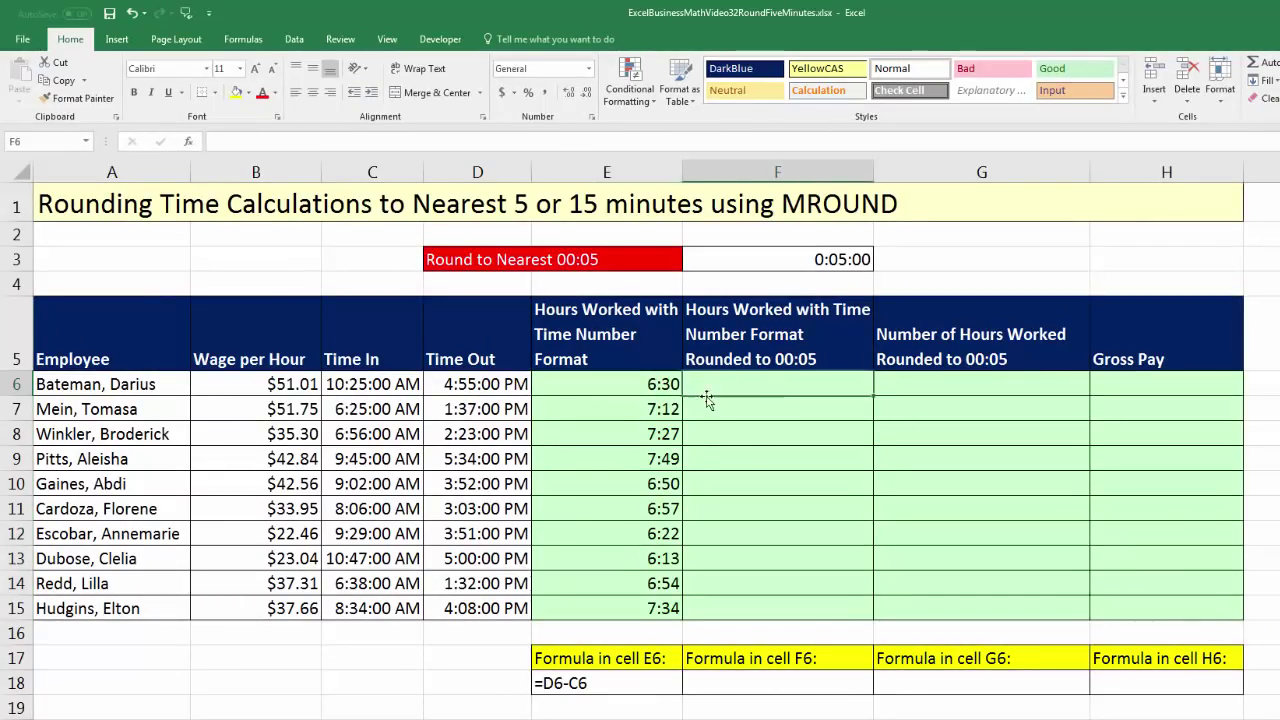
{"action": "left_click", "coordinate": [633, 411]}
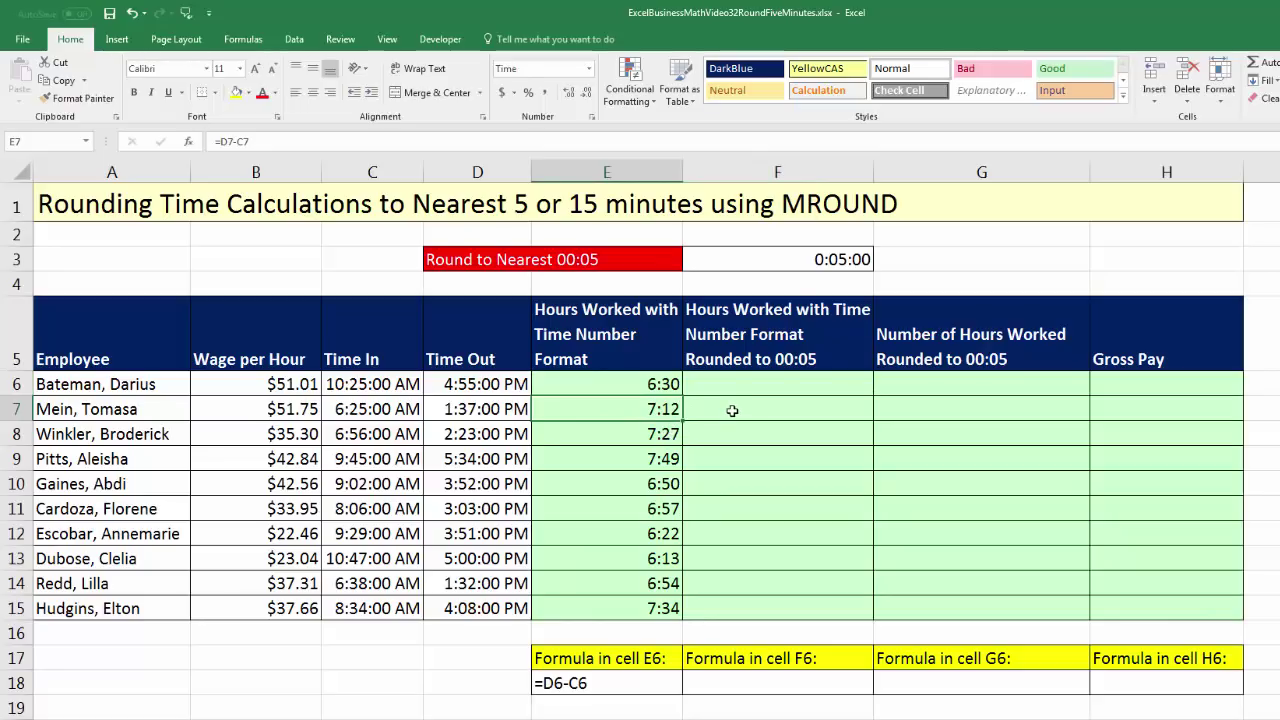
{"action": "key", "text": "Down"}
{"action": "left_click", "coordinate": [745, 440]}
{"action": "left_click", "coordinate": [653, 460]}
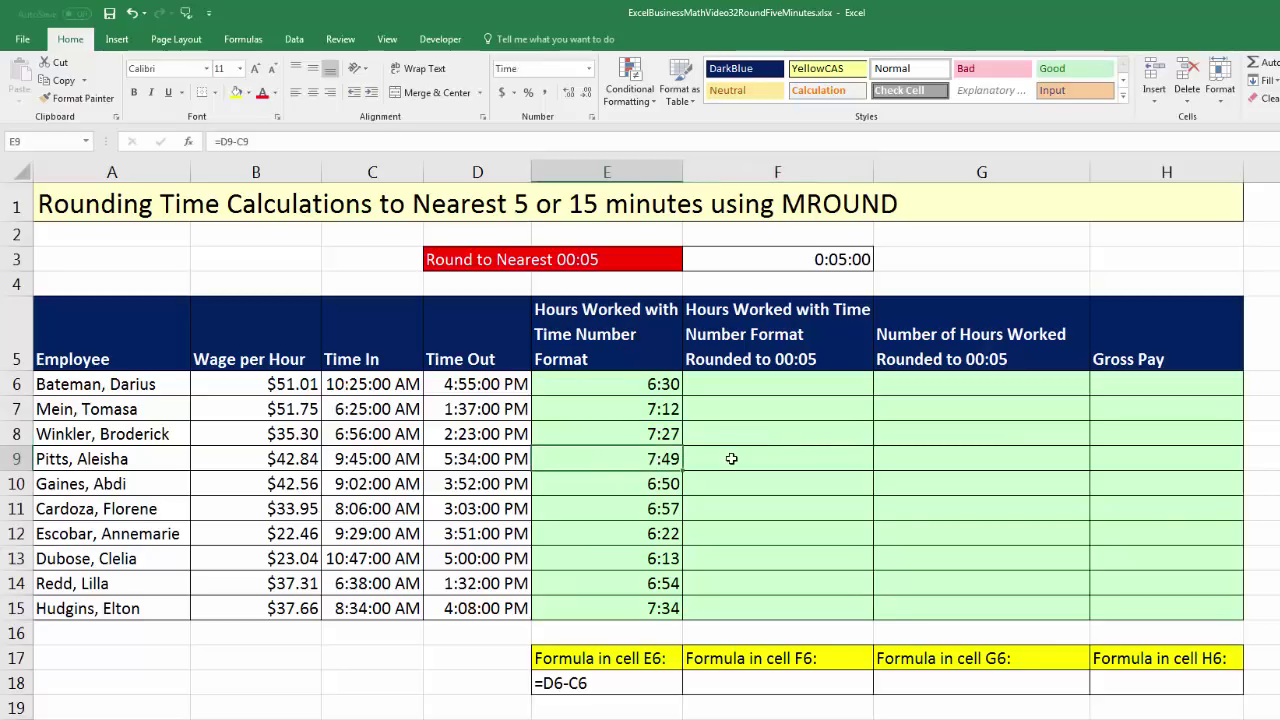
Enter =MROUND(E6,$F$3) in F6 to round the hours worked to the nearest 5 minutes, and copy the formula down through F15
{"action": "left_click", "coordinate": [756, 385]}
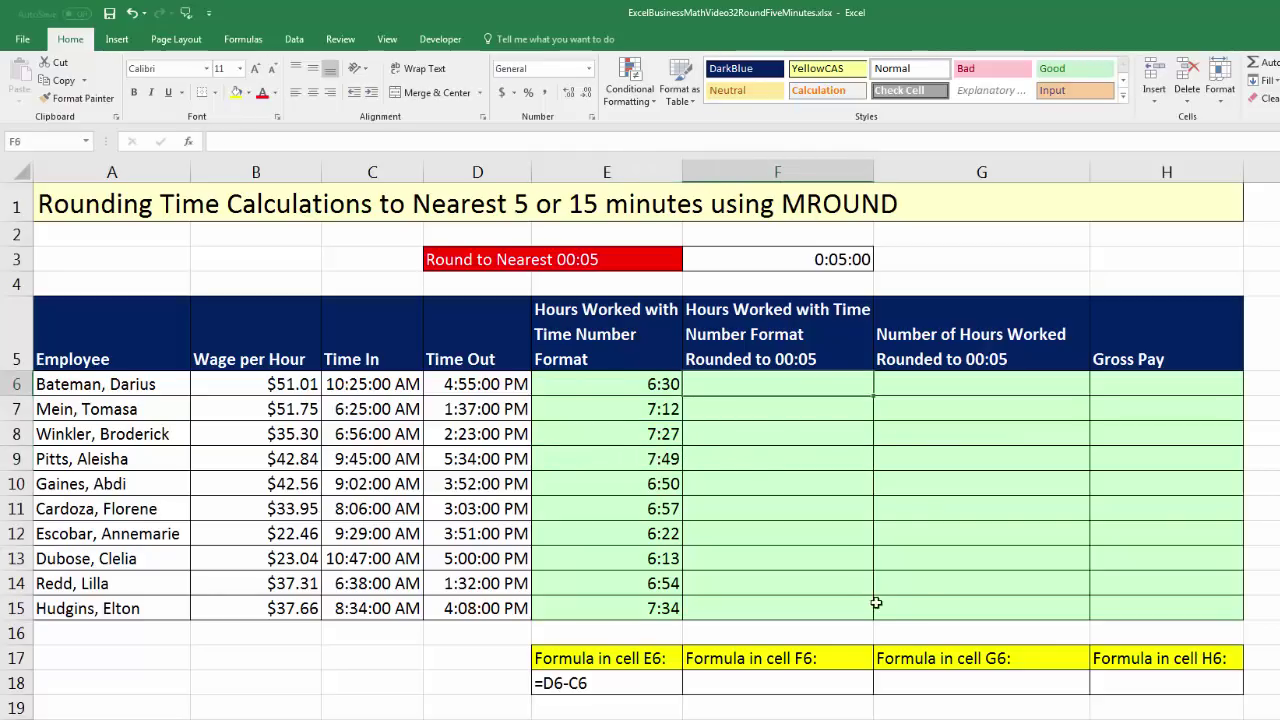
{"action": "type", "text": "=mr"}
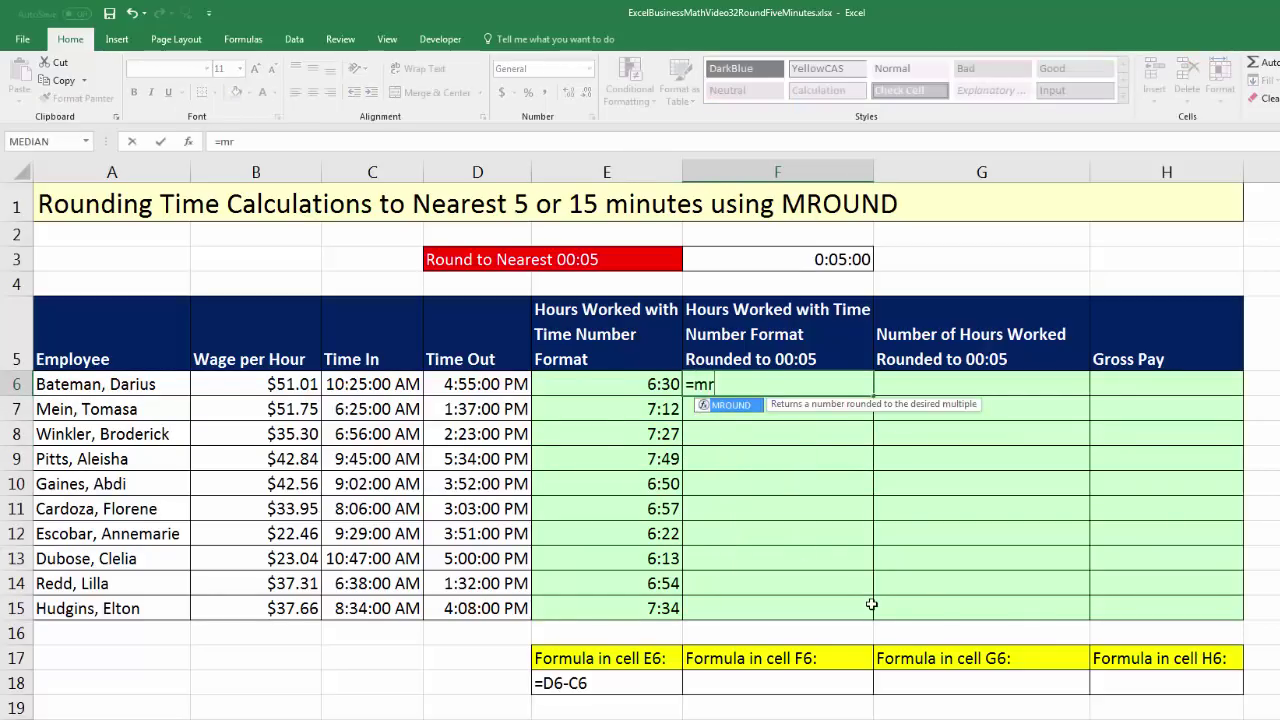
{"action": "key", "text": "Tab"}
{"action": "key", "text": "Left"}
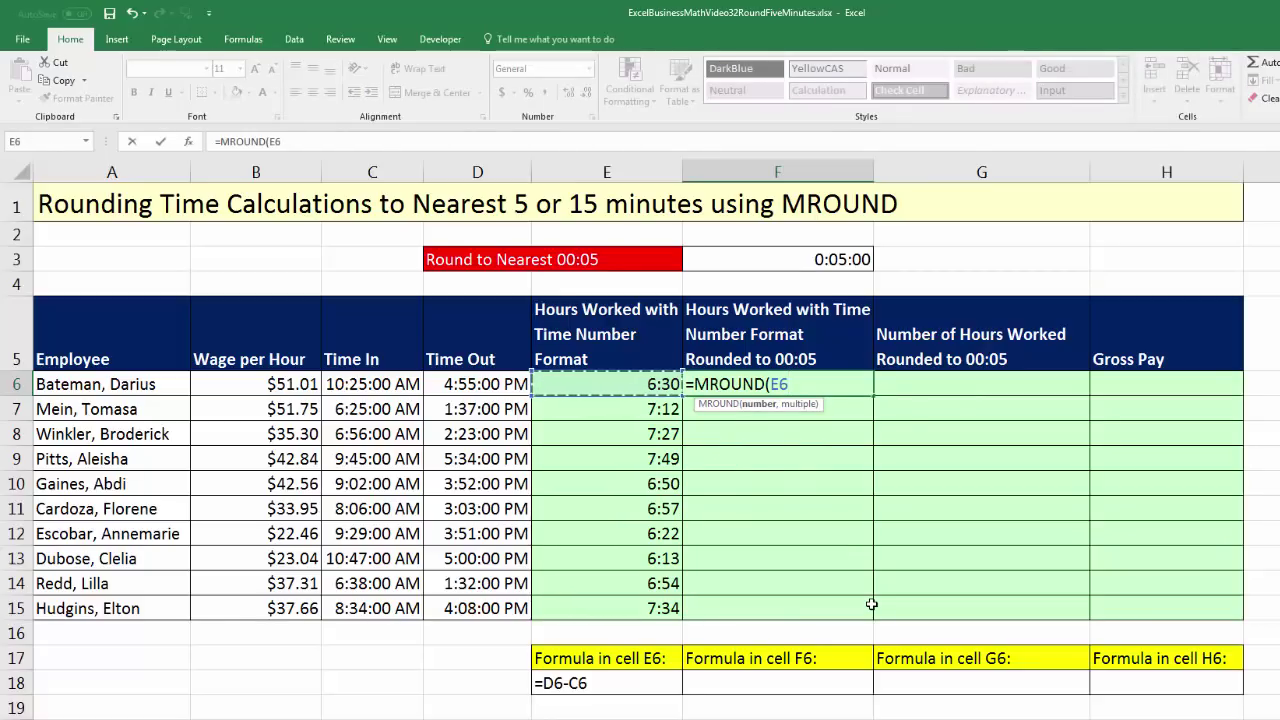
{"action": "type", "text": ","}
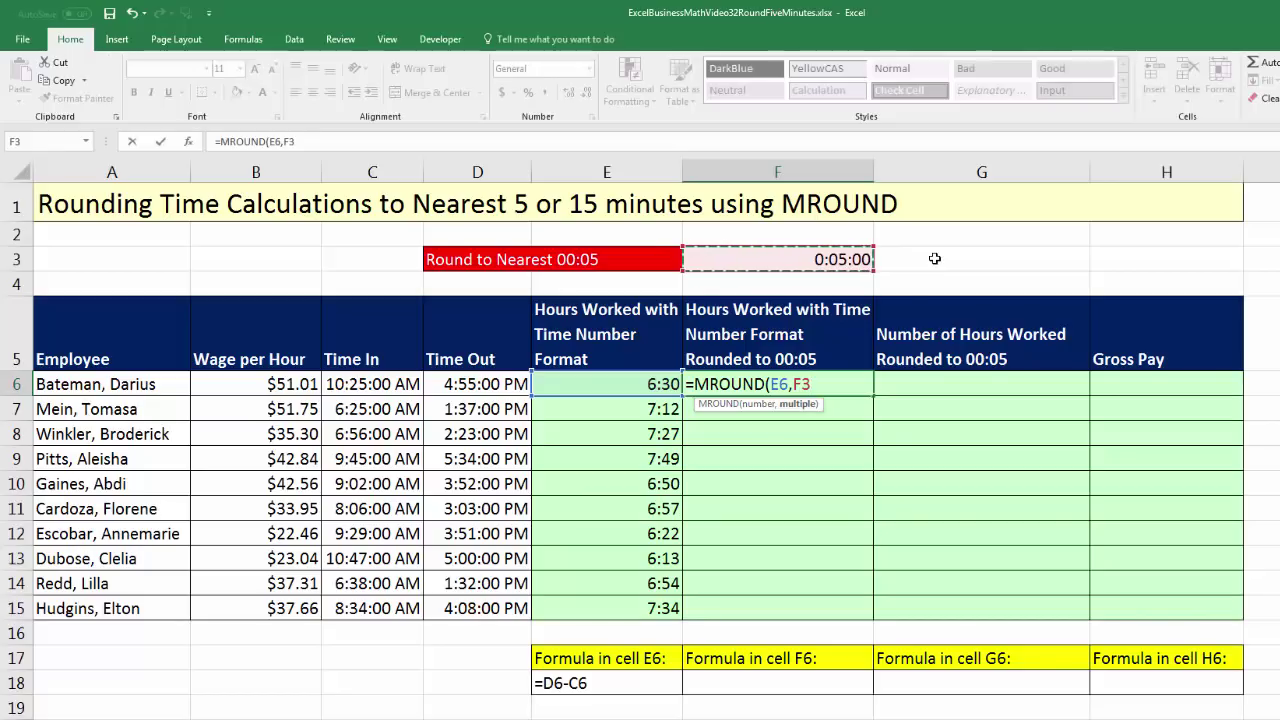
{"action": "key", "text": "F4"}
{"action": "type", "text": ")"}
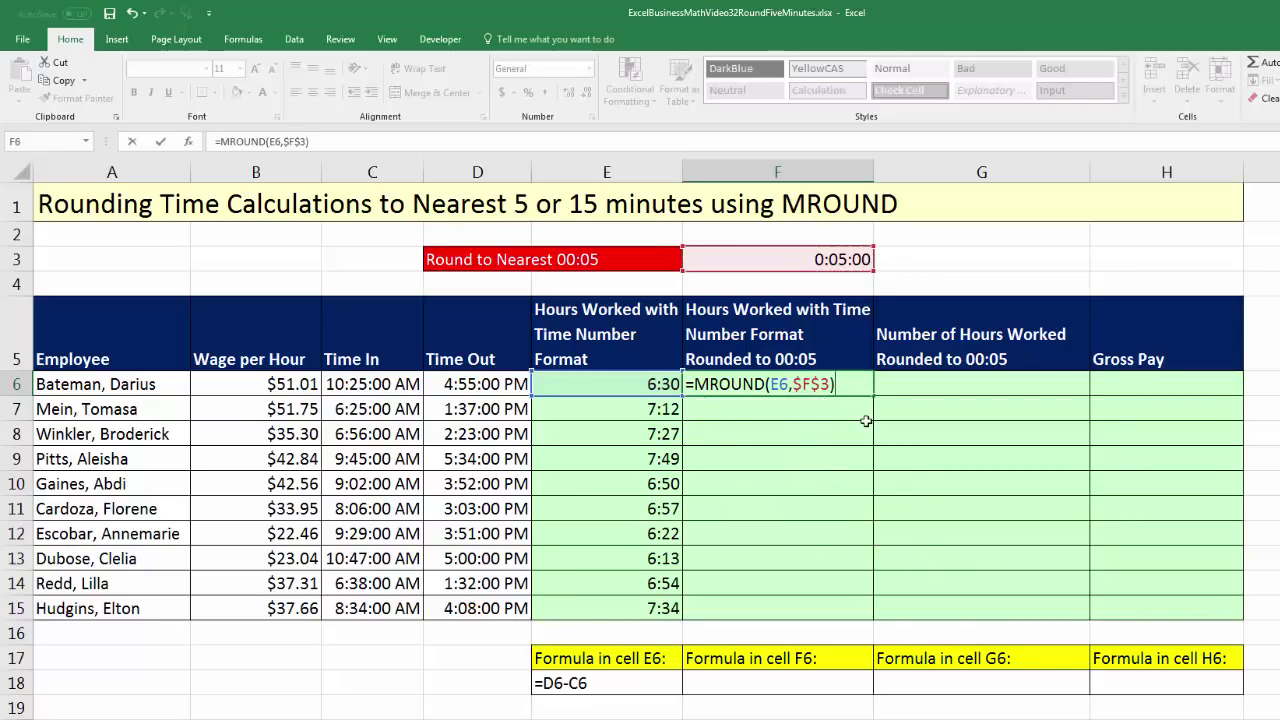
{"action": "key", "text": "ctrl+Return"}
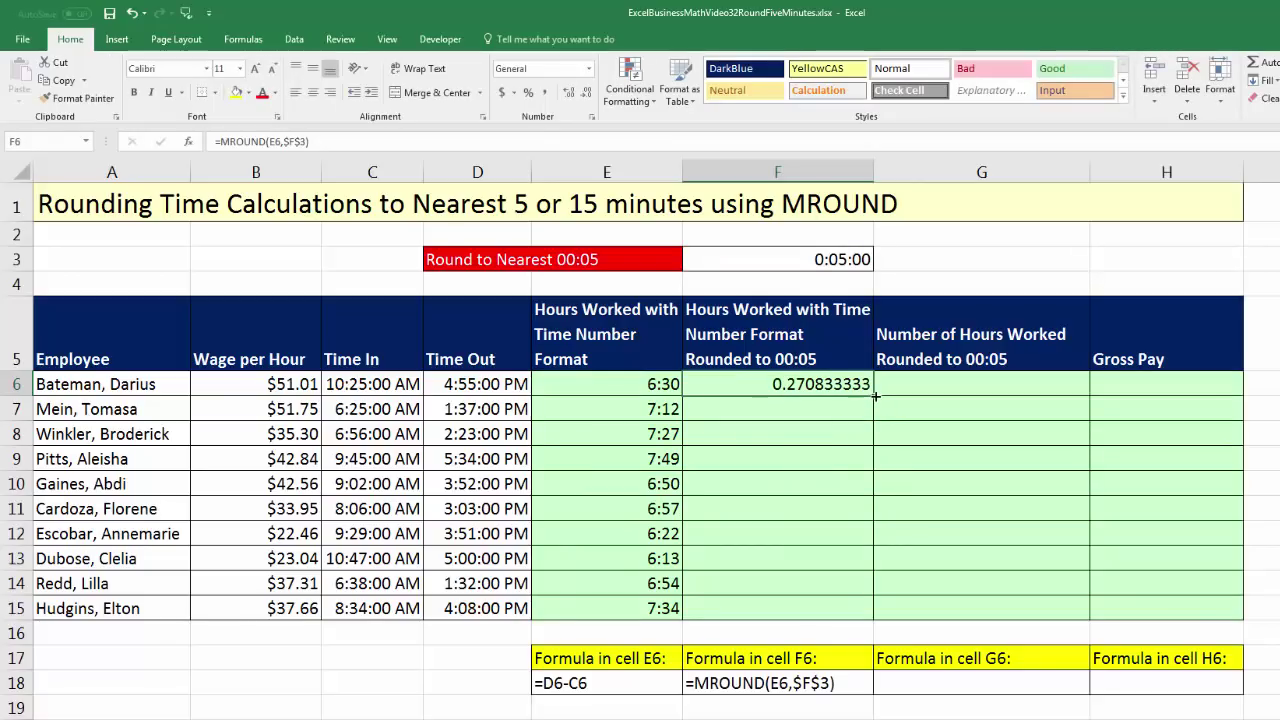
{"action": "double_click", "coordinate": [870, 398]}
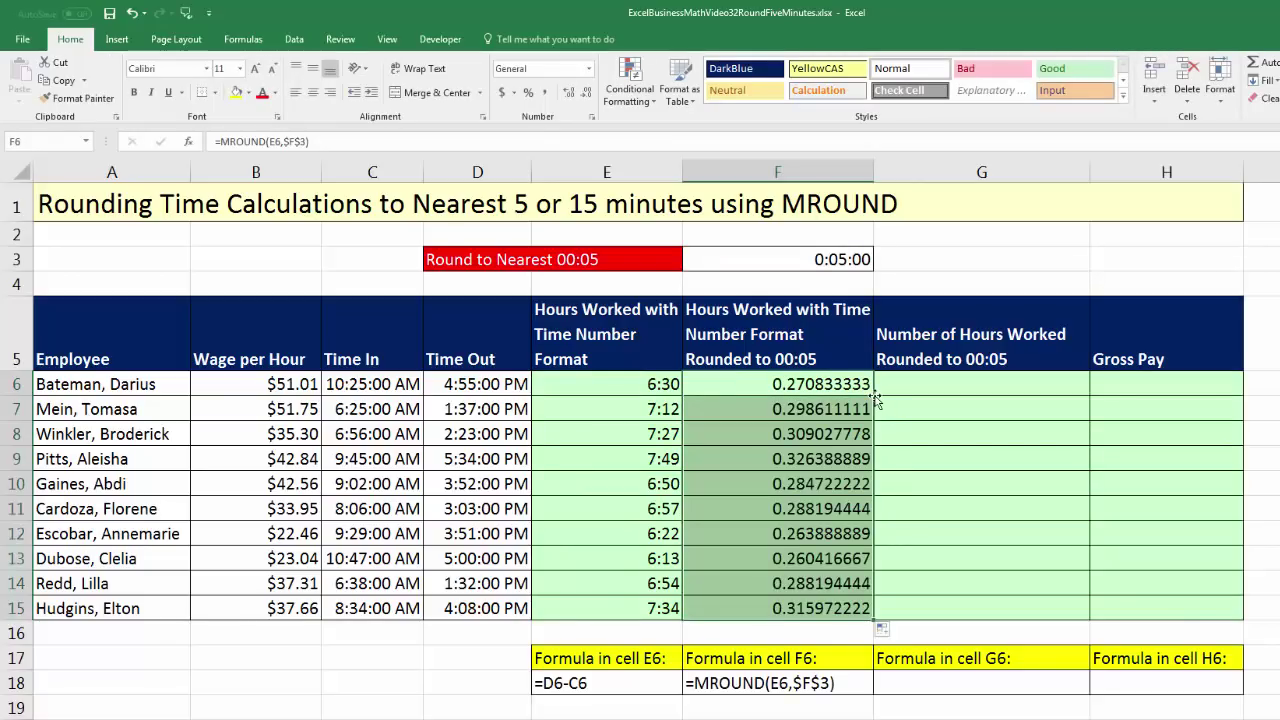
Copy the time formatting from E6:E15 onto the rounded hours in F6:F15 with Format Painter
{"action": "left_click", "coordinate": [669, 386]}
{"action": "left_click_drag", "start_coordinate": [664, 422], "coordinate": [664, 606]}
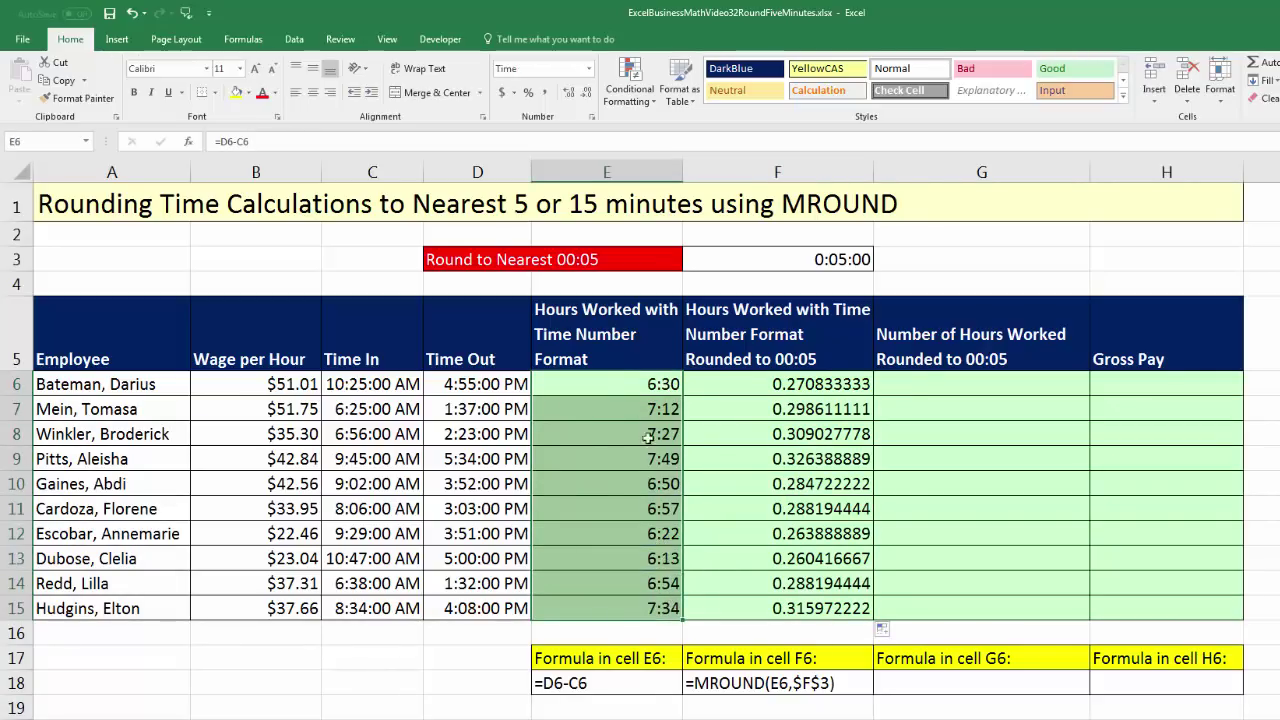
{"action": "right_click", "coordinate": [640, 393]}
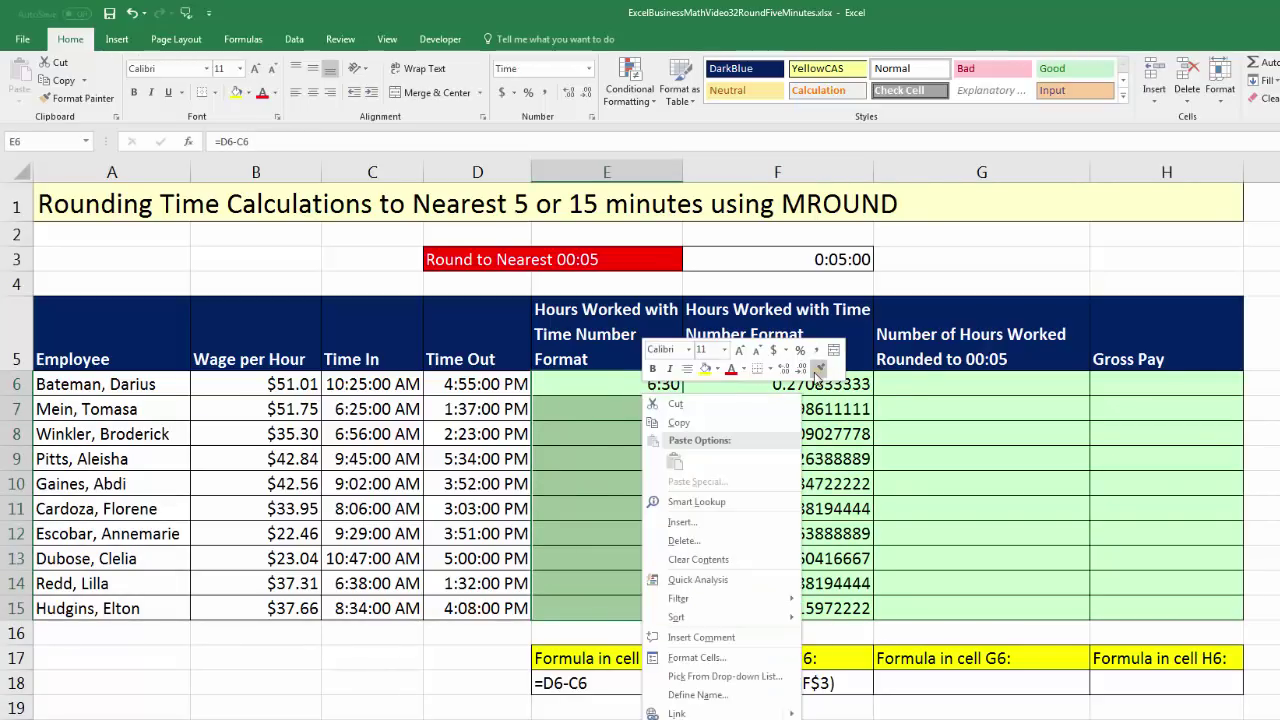
{"action": "left_click", "coordinate": [819, 372]}
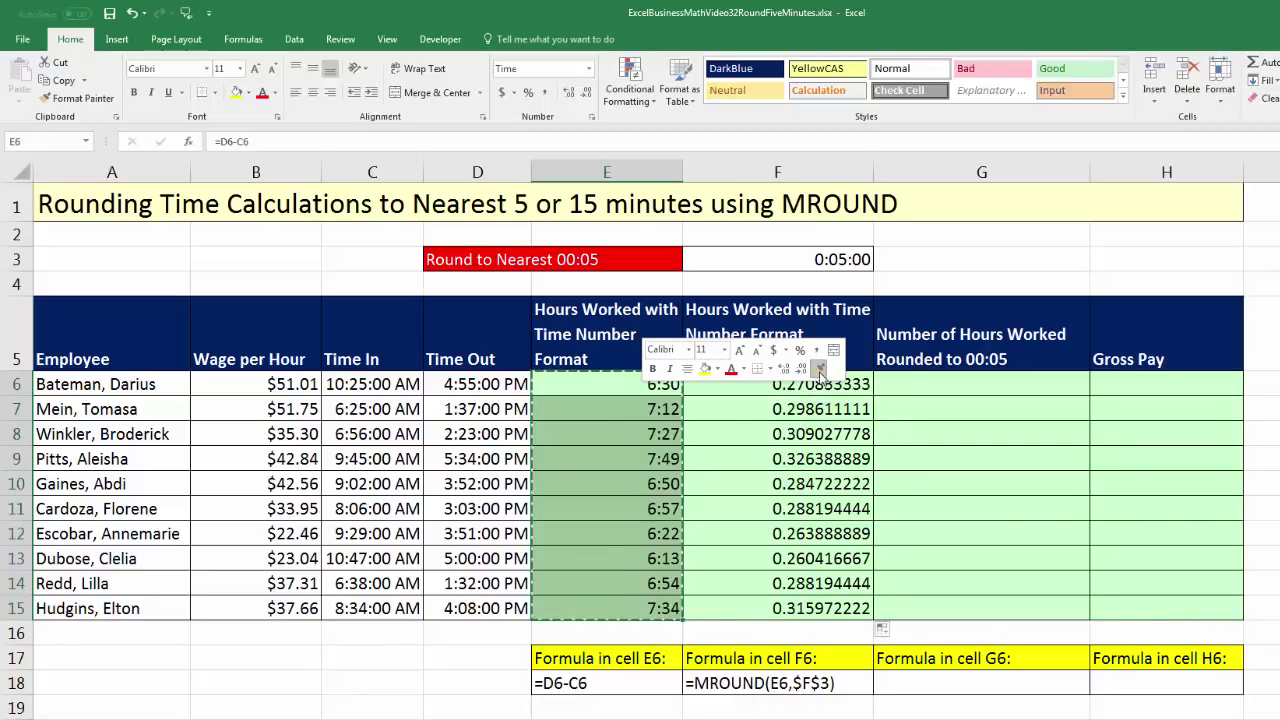
{"action": "left_click_drag", "start_coordinate": [866, 386], "coordinate": [850, 606]}
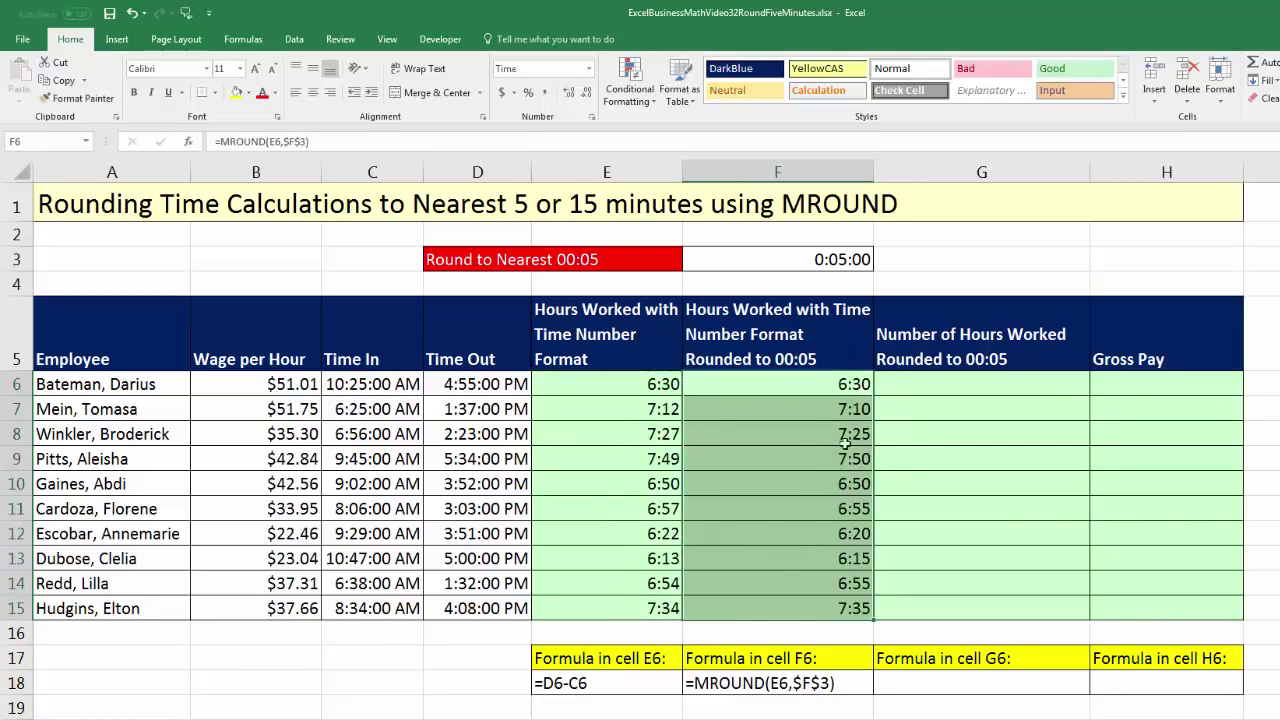
Compare the original hours in column E with the rounded hours in column F for rows 6 to 9
{"action": "left_click", "coordinate": [655, 390]}
{"action": "left_click", "coordinate": [734, 389]}
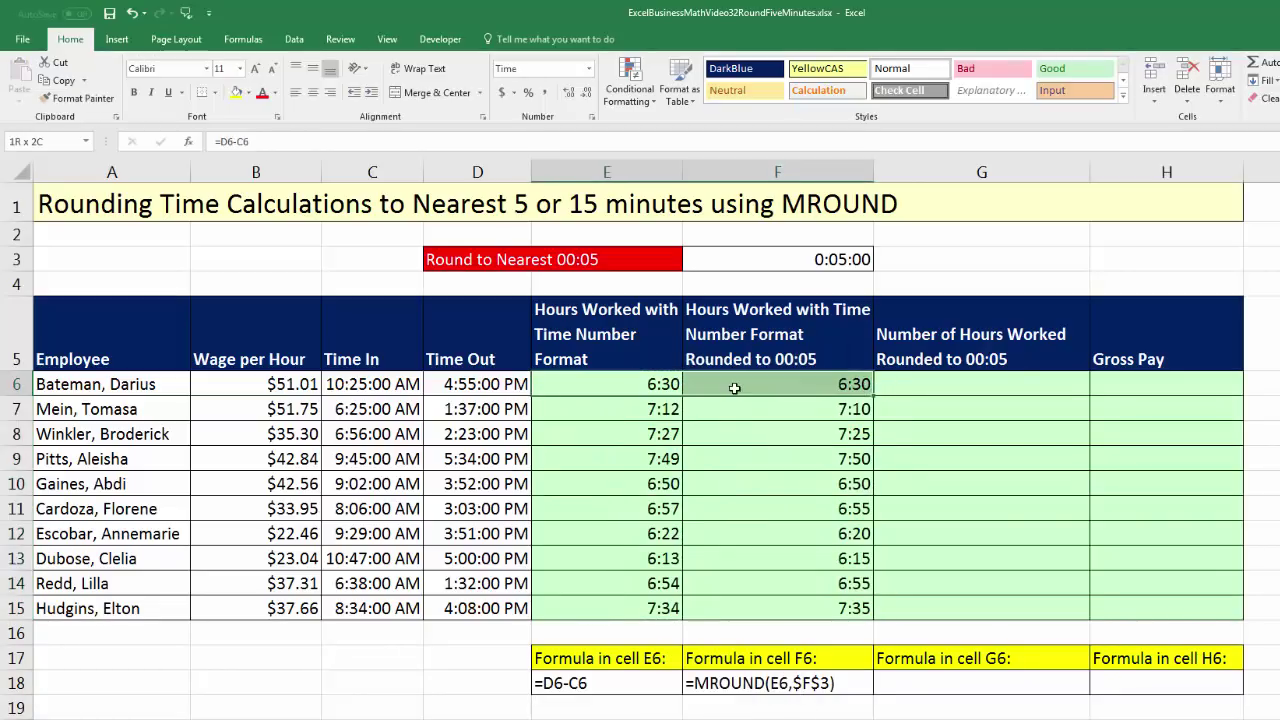
{"action": "left_click", "coordinate": [662, 412]}
{"action": "left_click_drag", "start_coordinate": [662, 412], "coordinate": [737, 409]}
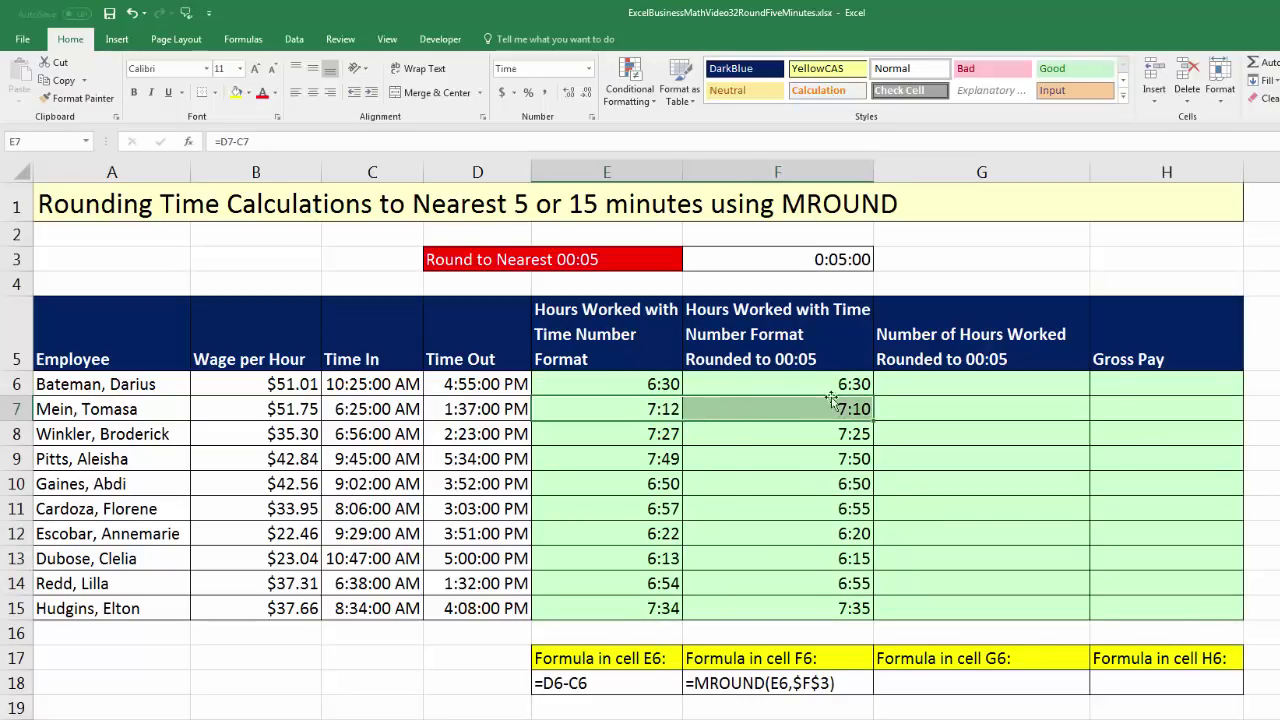
{"action": "left_click_drag", "start_coordinate": [650, 435], "coordinate": [815, 437]}
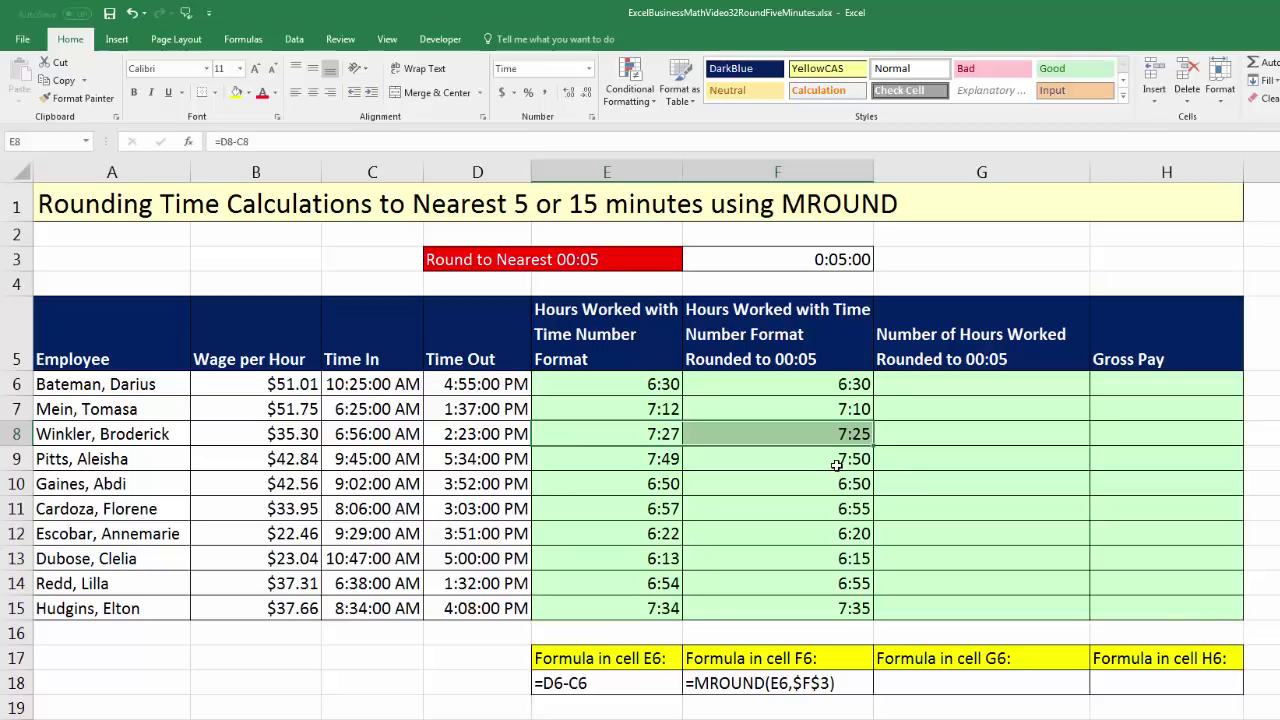
{"action": "left_click", "coordinate": [836, 463]}
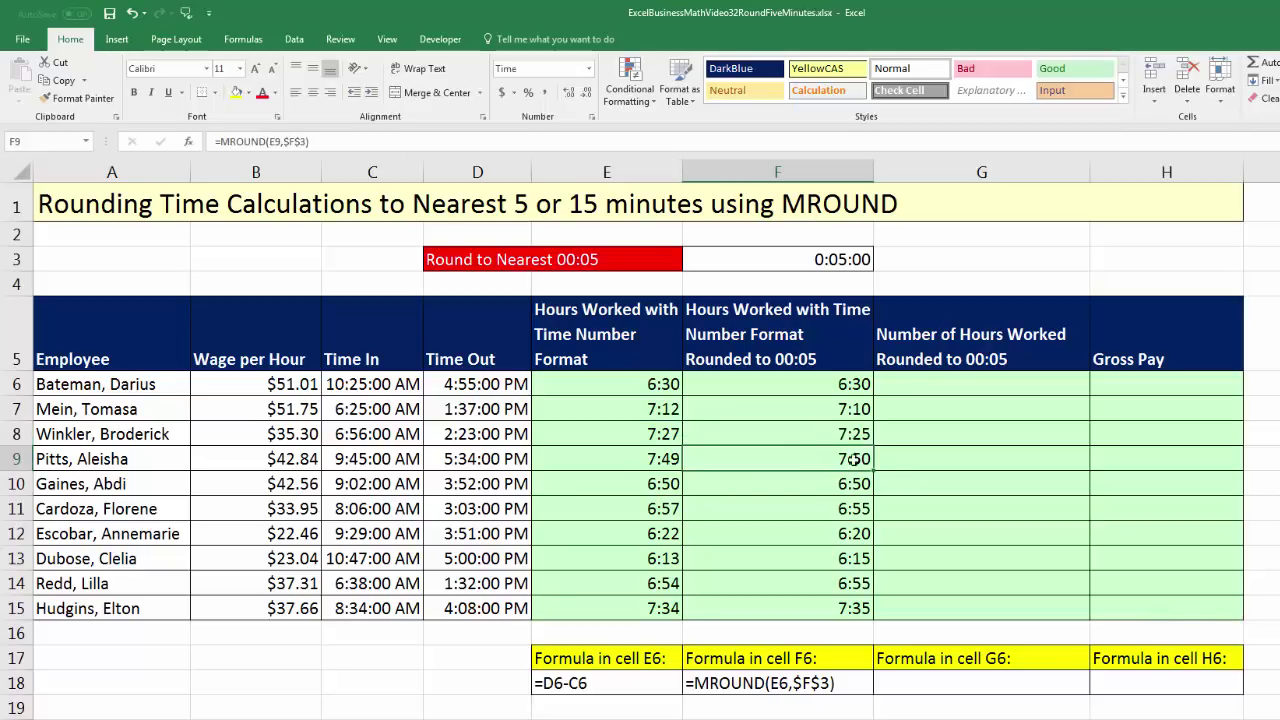
{"action": "left_click", "coordinate": [913, 386]}
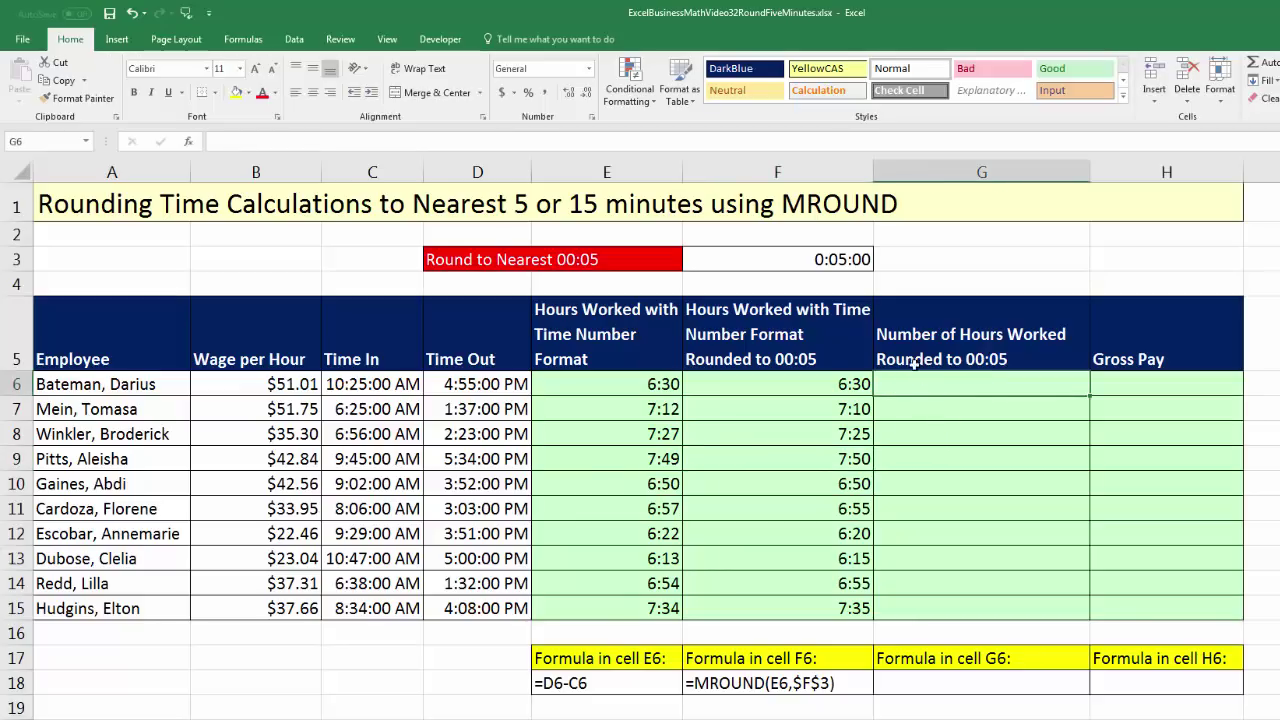
{"action": "left_click", "coordinate": [855, 384]}
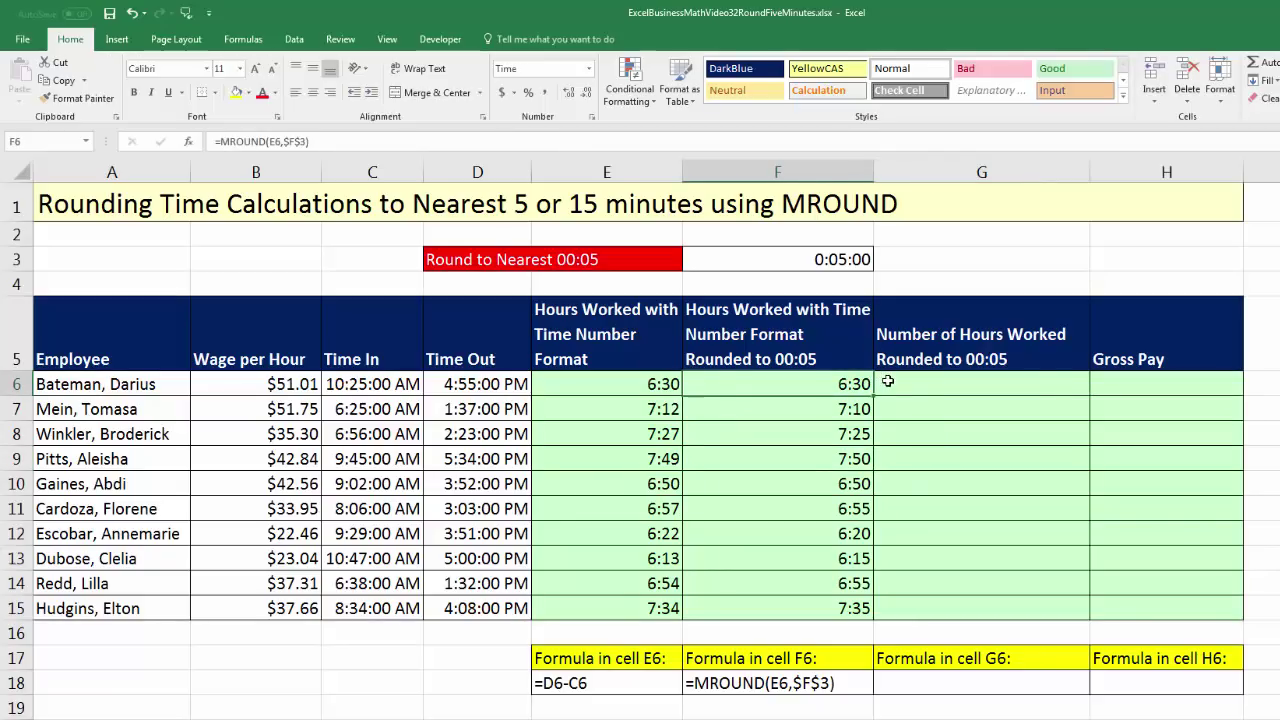
Enter =MROUND(D6-C6,$F$3) in G6 to round the time difference in one formula, and copy it down through G15
{"action": "left_click", "coordinate": [892, 385]}
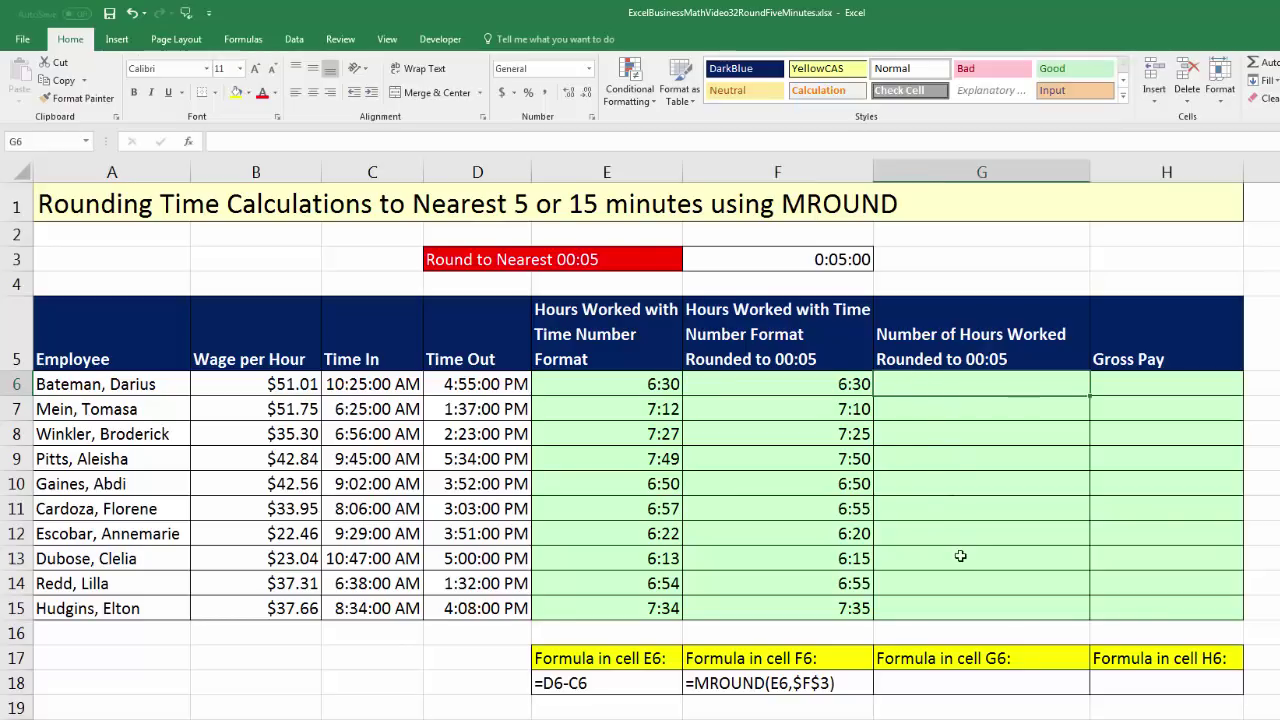
{"action": "type", "text": "=mr"}
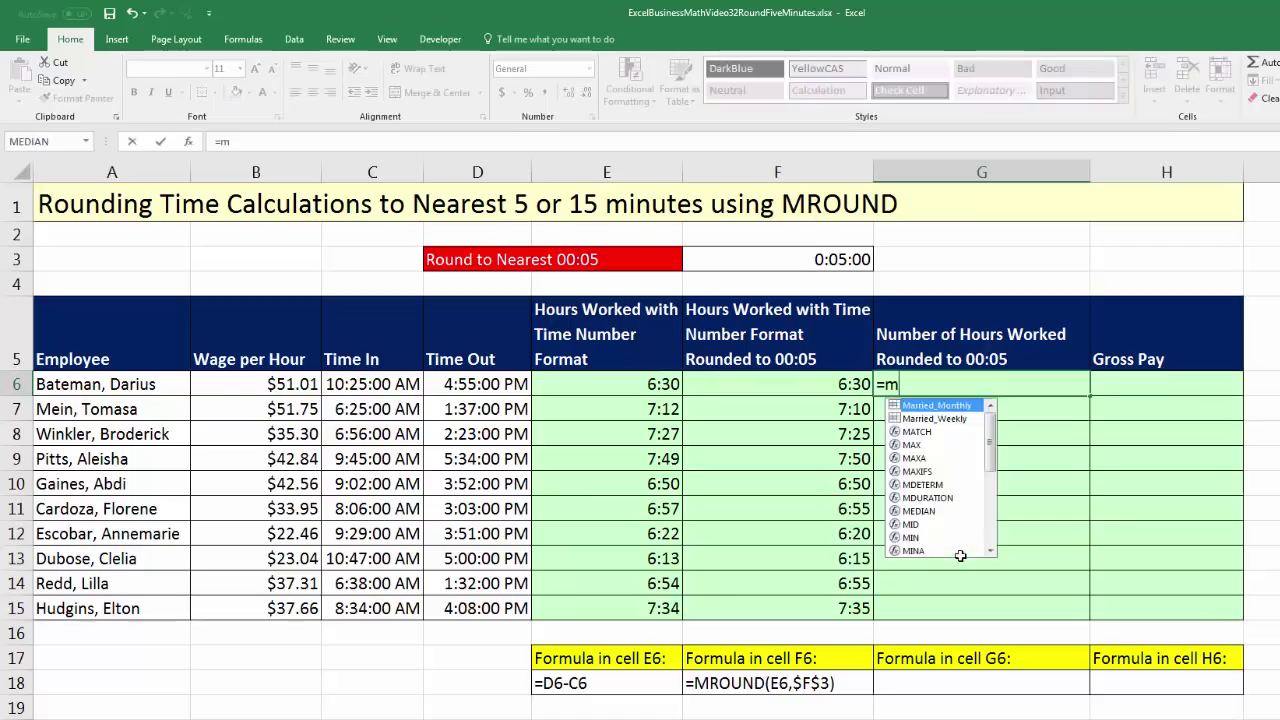
{"action": "key", "text": "Tab"}
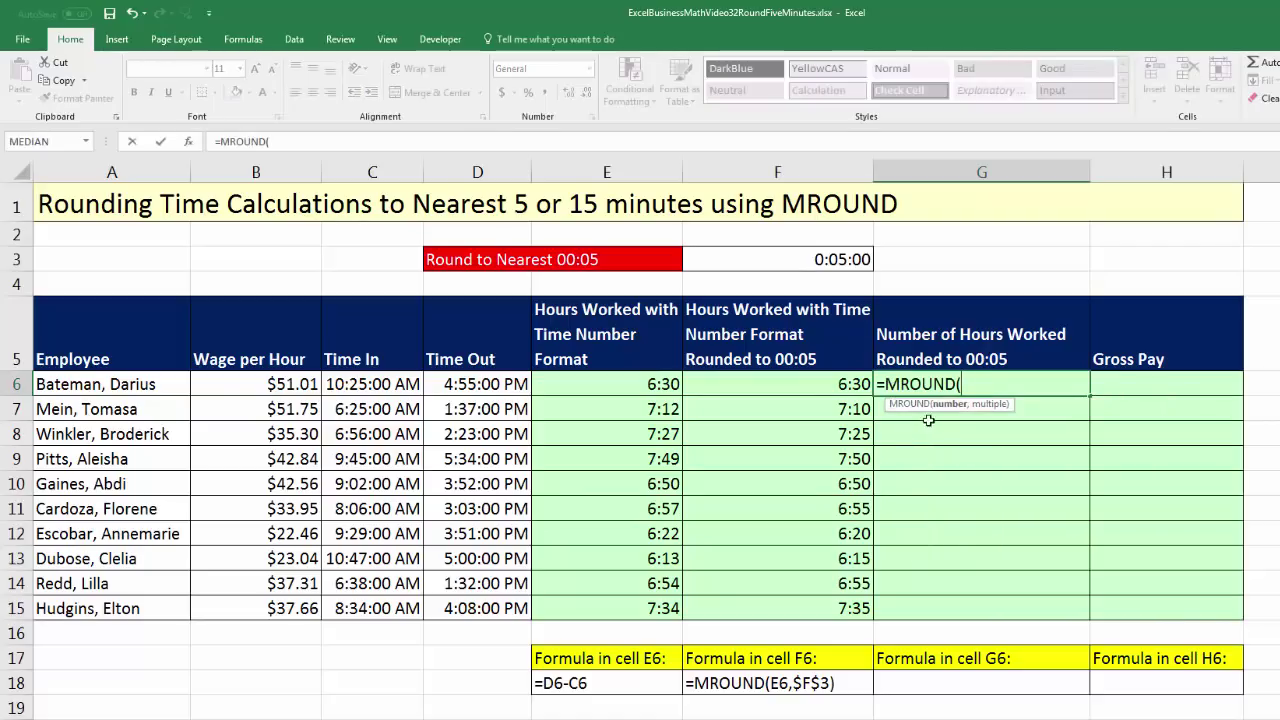
{"action": "left_click", "coordinate": [484, 384]}
{"action": "type", "text": "-"}
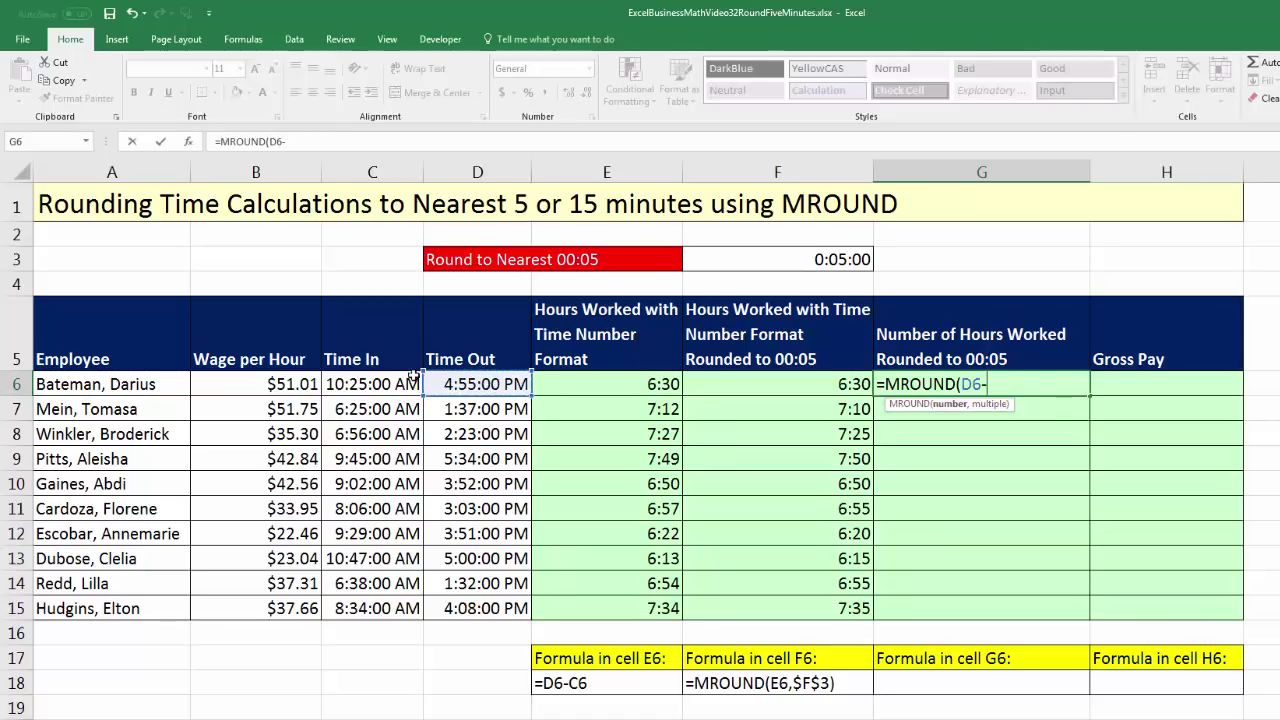
{"action": "left_click", "coordinate": [393, 384]}
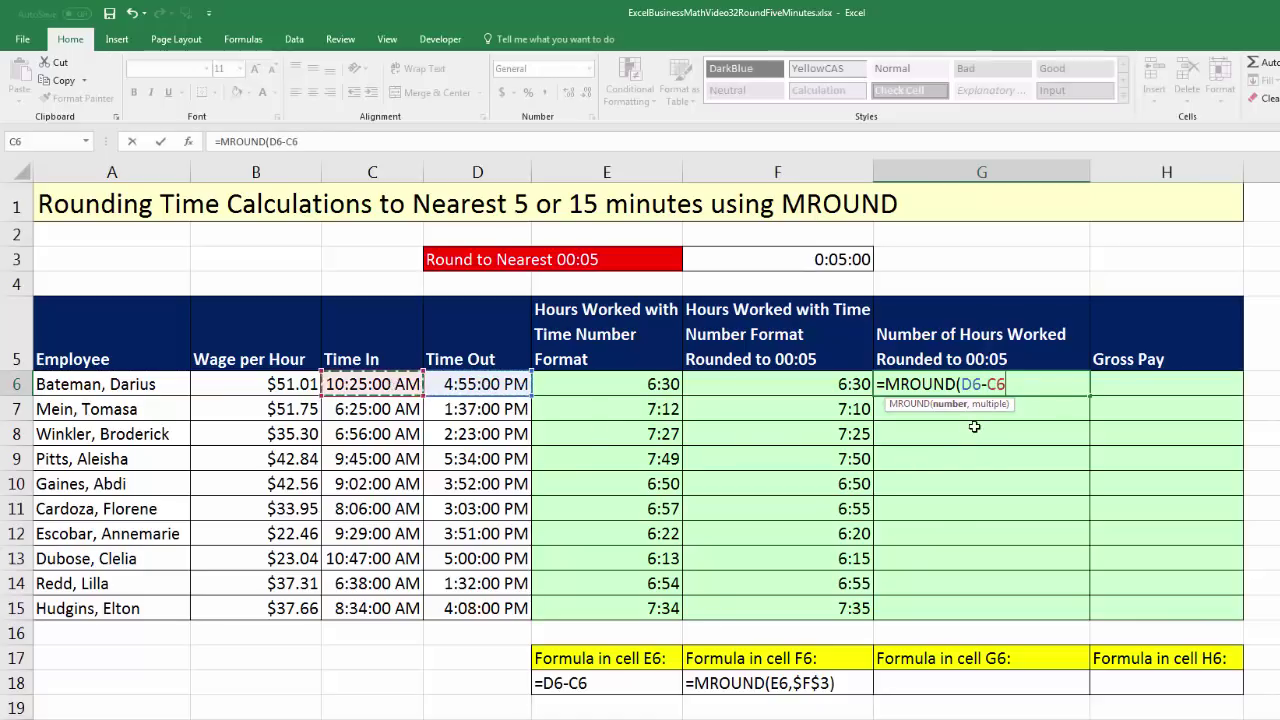
{"action": "type", "text": ","}
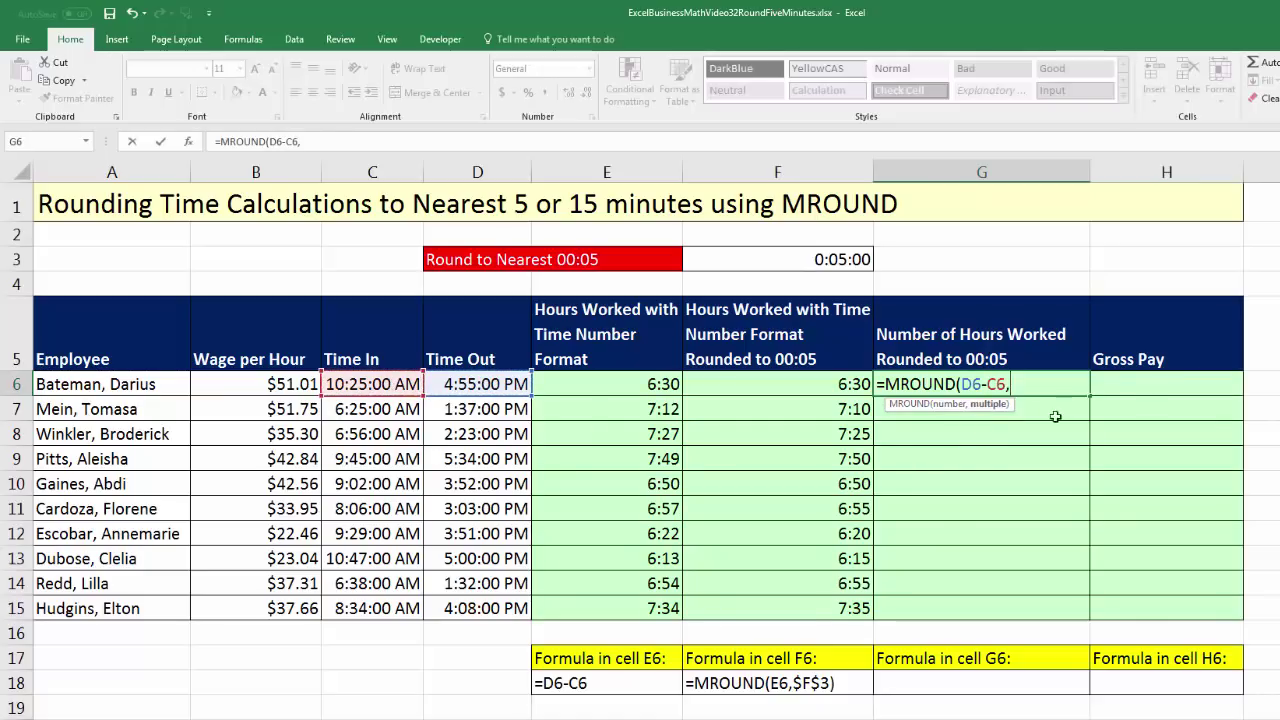
{"action": "left_click", "coordinate": [836, 259]}
{"action": "key", "text": "F4"}
{"action": "type", "text": ")"}
{"action": "key", "text": "ctrl+Return"}
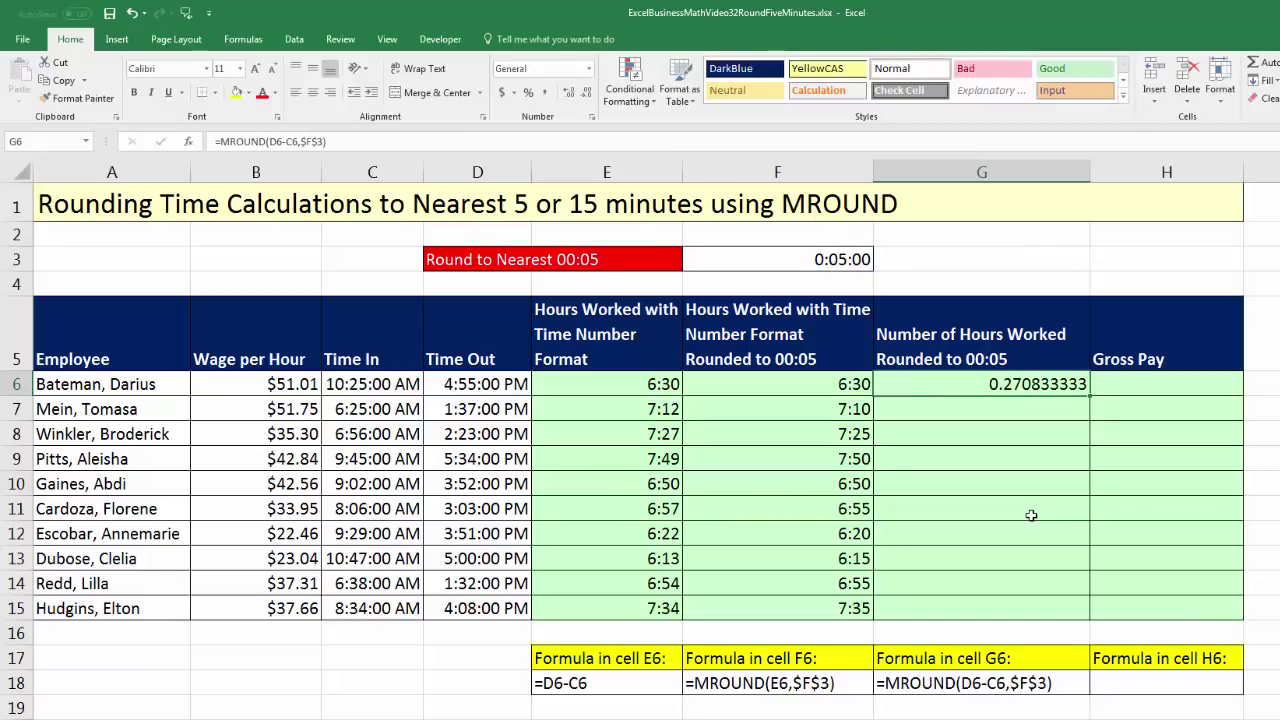
{"action": "double_click", "coordinate": [1088, 395]}
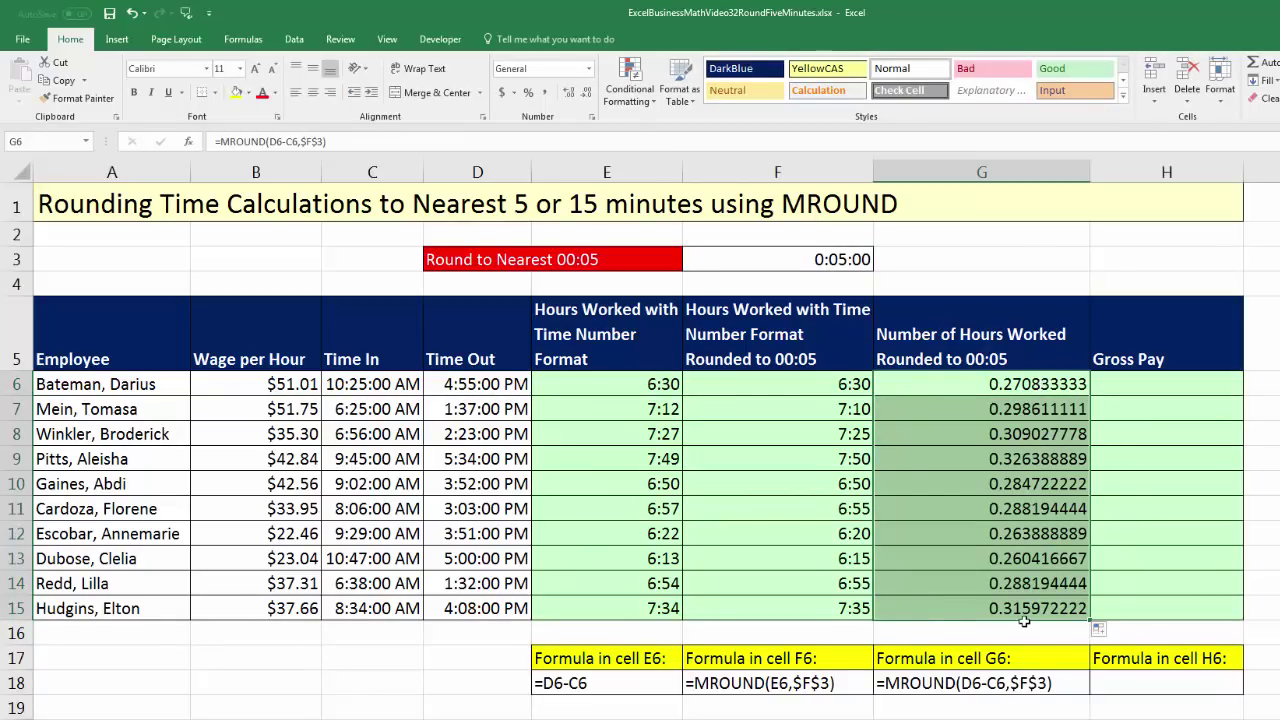
Convert the rounded time in G6 to hours by changing its formula to =MROUND(D6-C6,$F$3)*24
{"action": "left_click", "coordinate": [990, 386]}
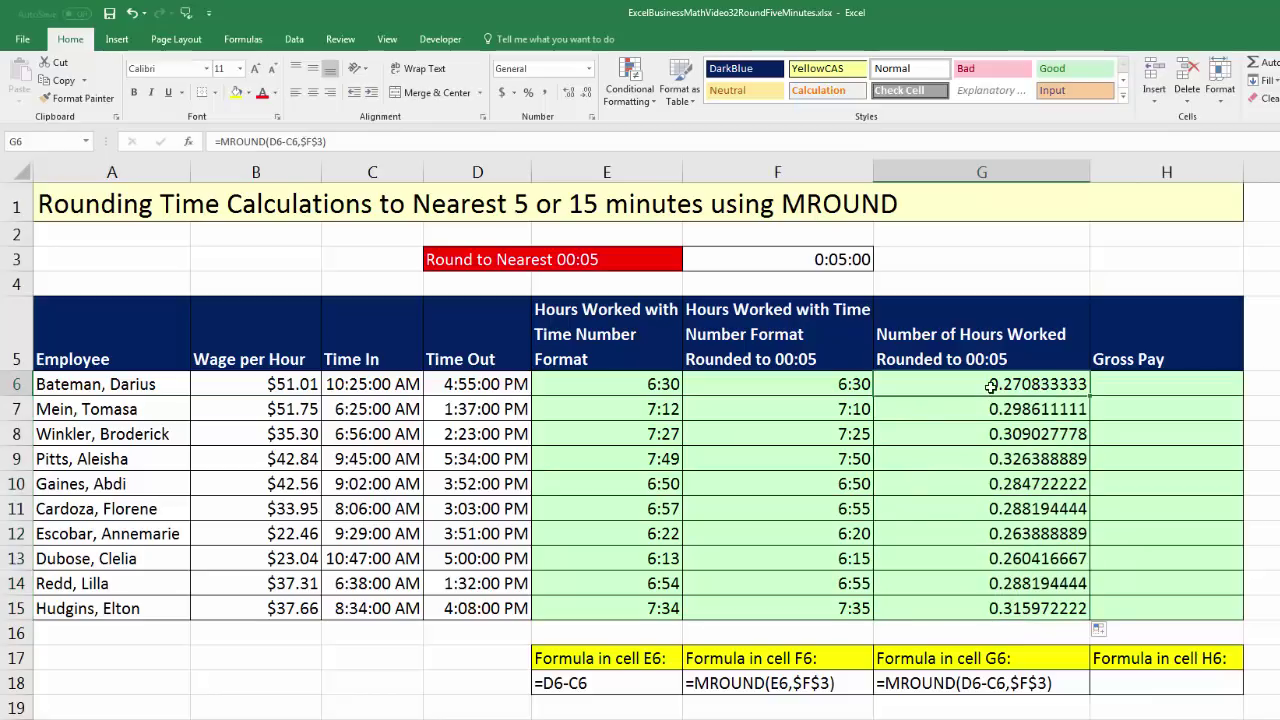
{"action": "double_click", "coordinate": [1062, 392]}
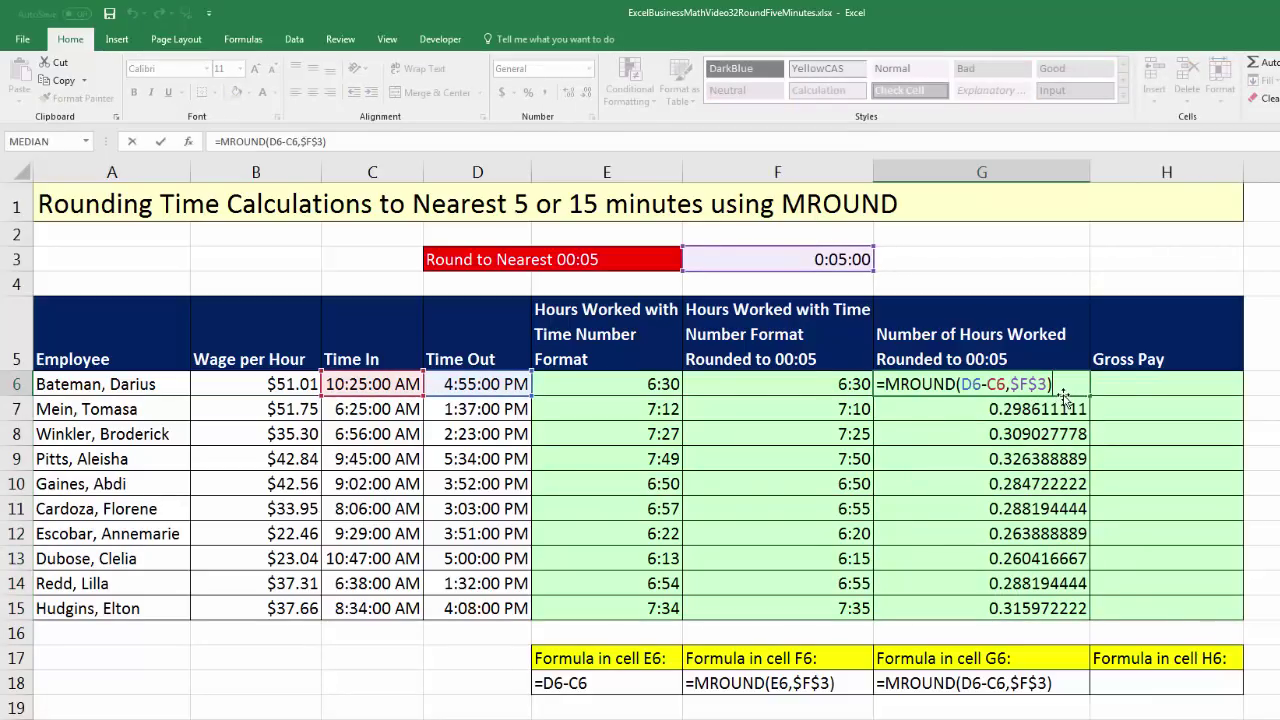
{"action": "type", "text": "*24"}
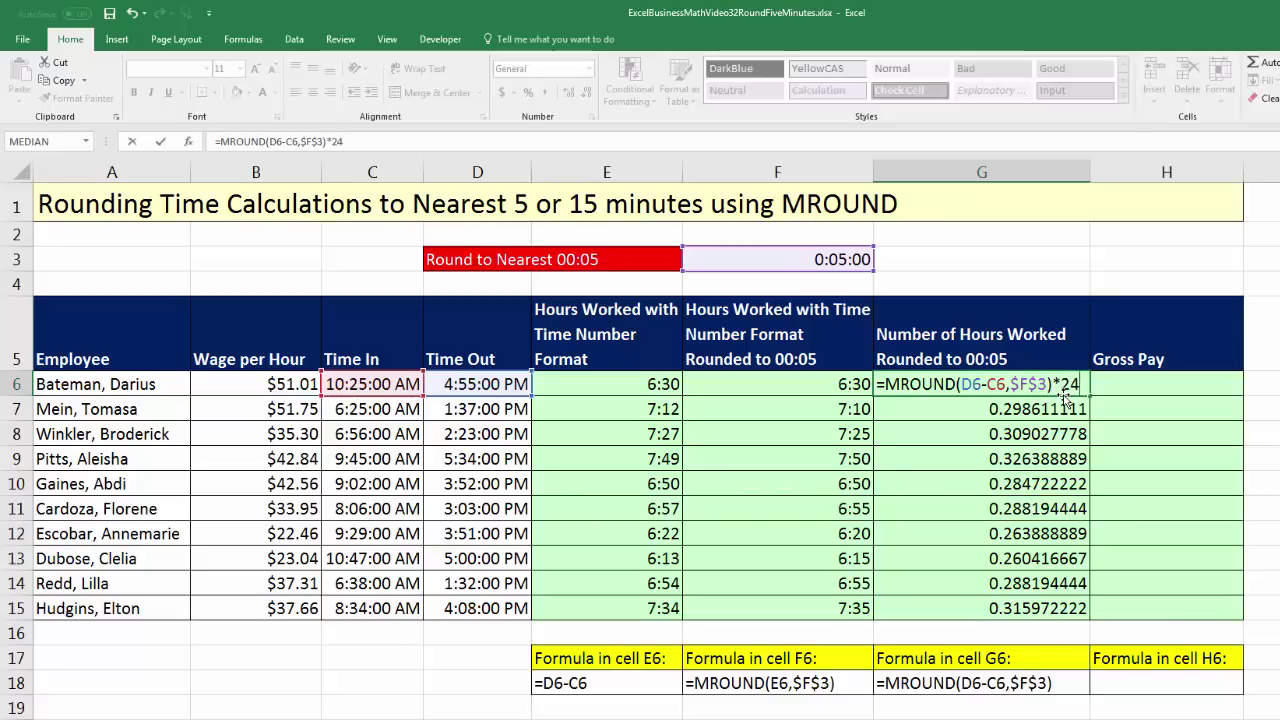
{"action": "key", "text": "ctrl+Return"}
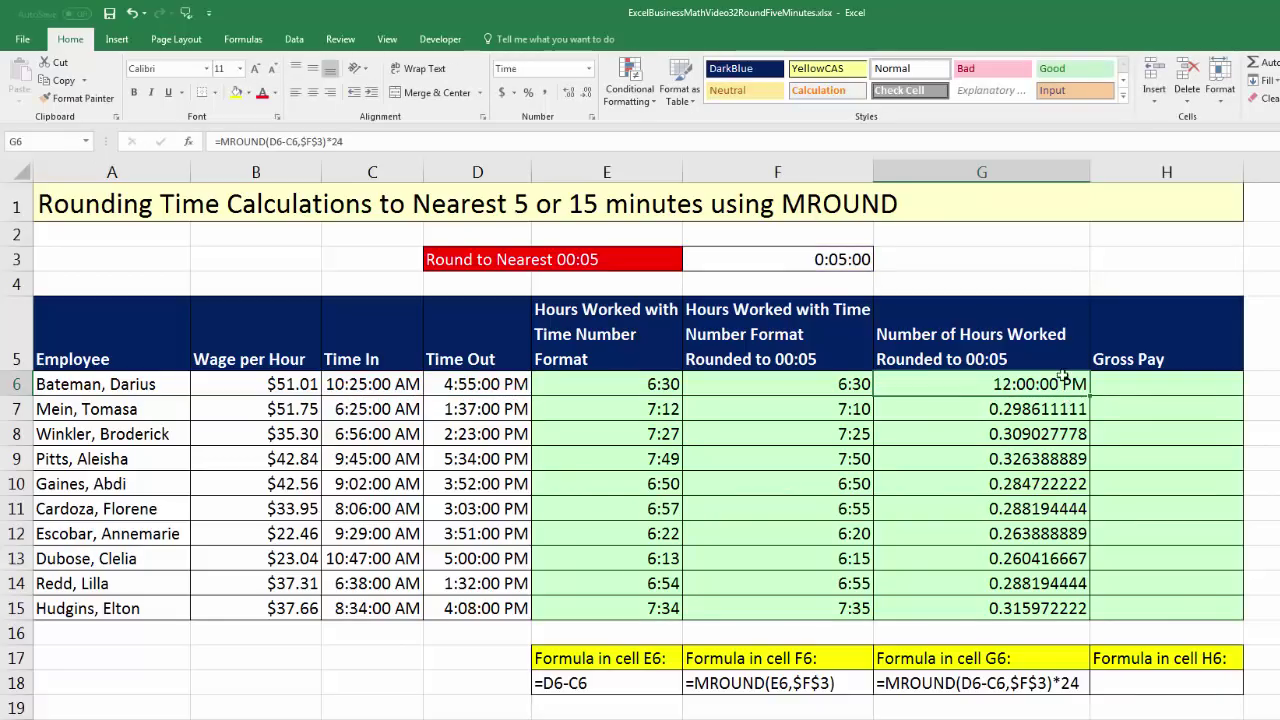
Apply the General number format to G6 and copy the cell down through G15
{"action": "key", "text": "ctrl+shift+grave"}
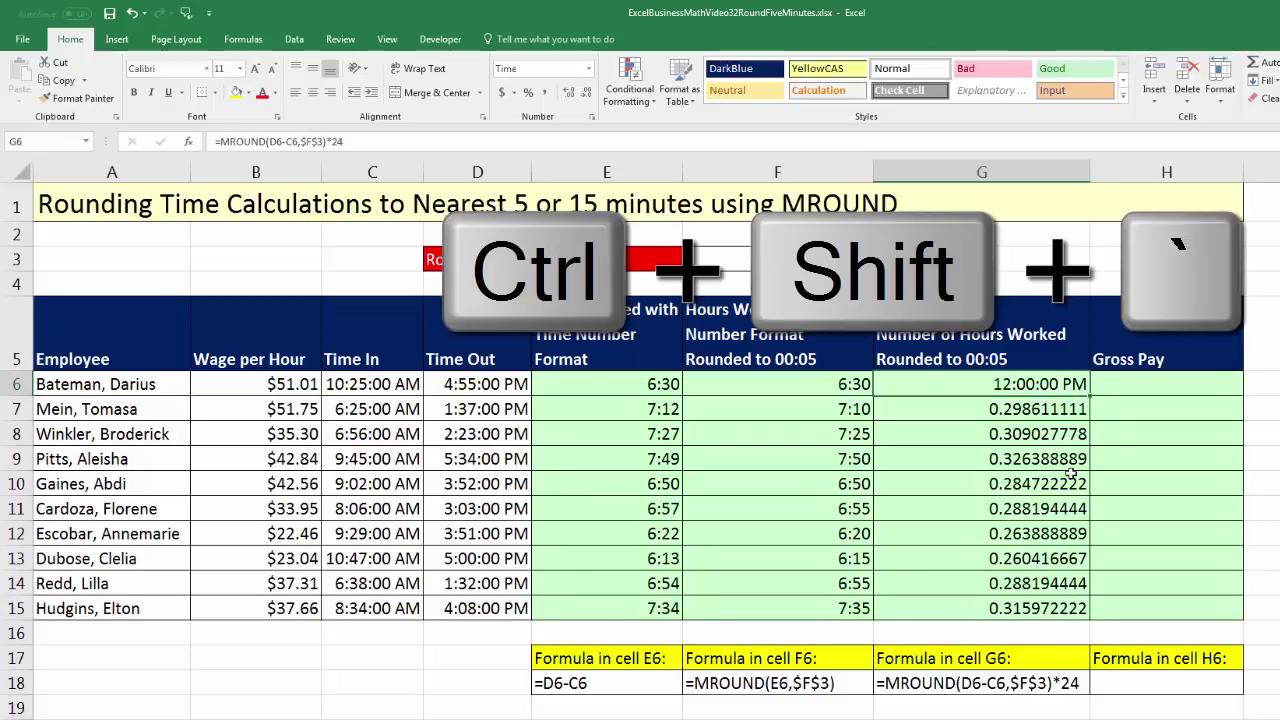
{"action": "key", "text": "ctrl+shift+grave"}
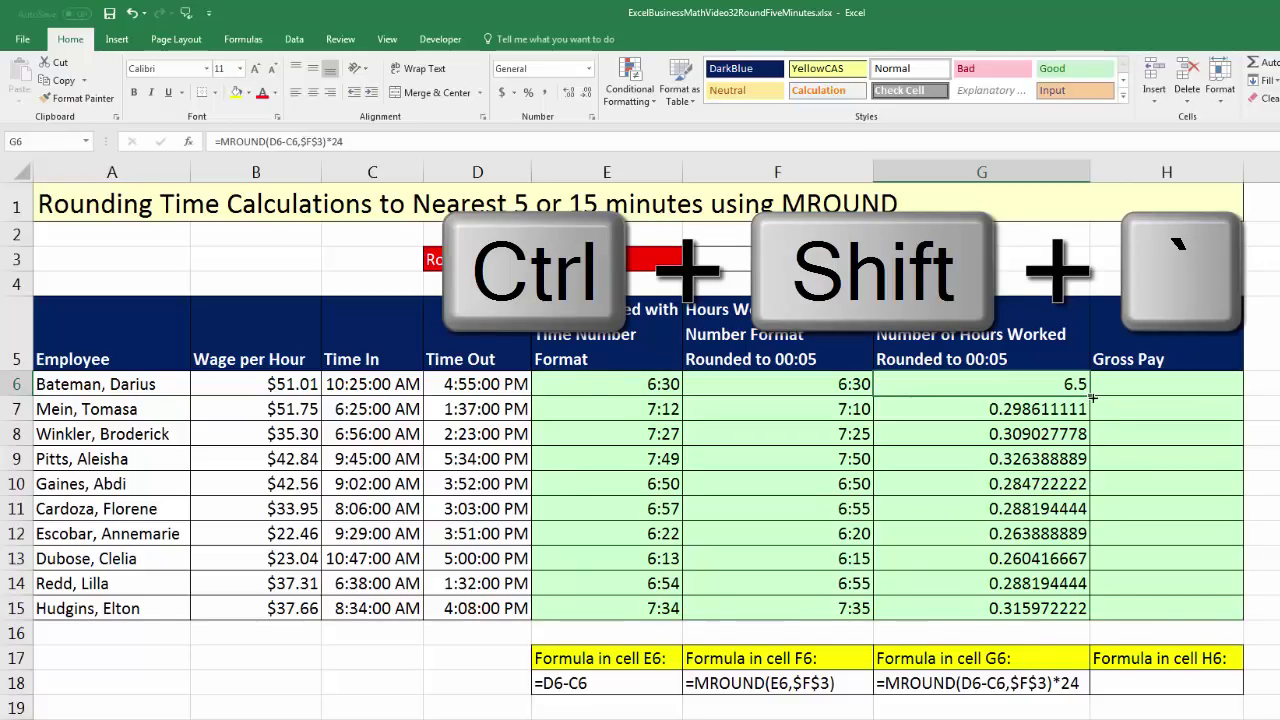
{"action": "left_click_drag", "start_coordinate": [1091, 397], "coordinate": [1060, 605]}
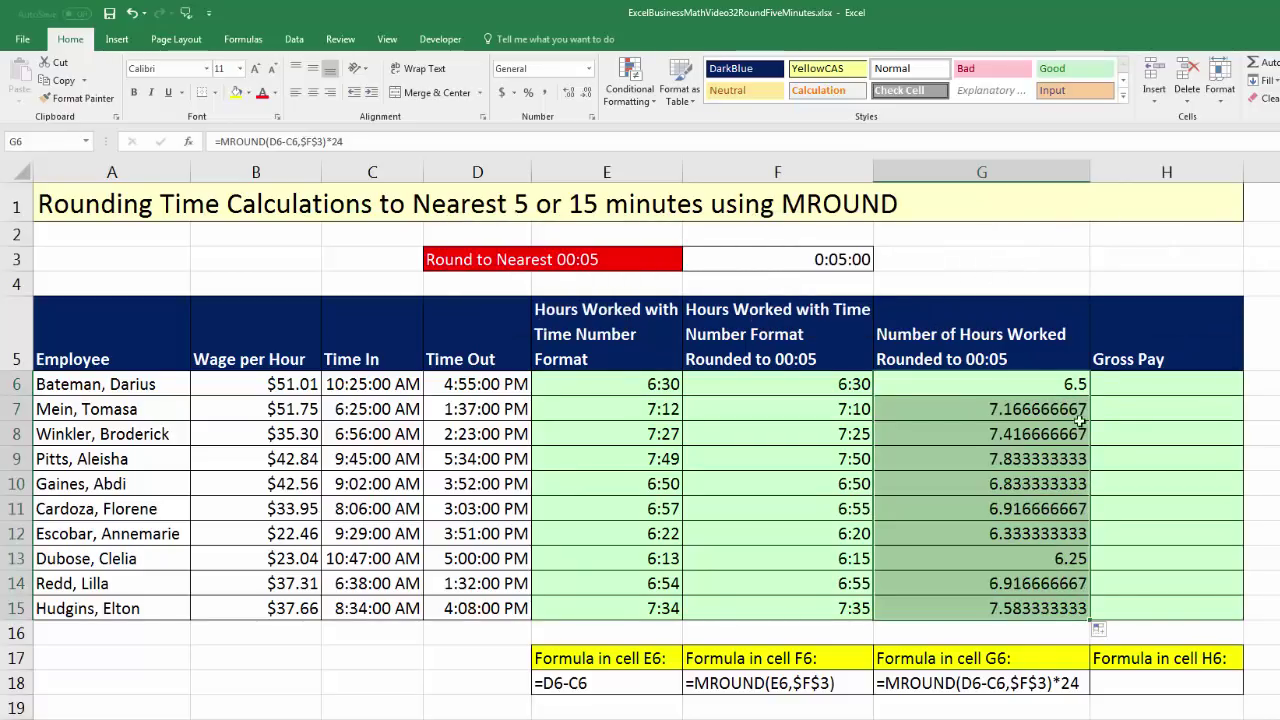
Examine the last-row formulas in G15, F15 and E15 to verify their cell references
{"action": "left_click", "coordinate": [995, 608]}
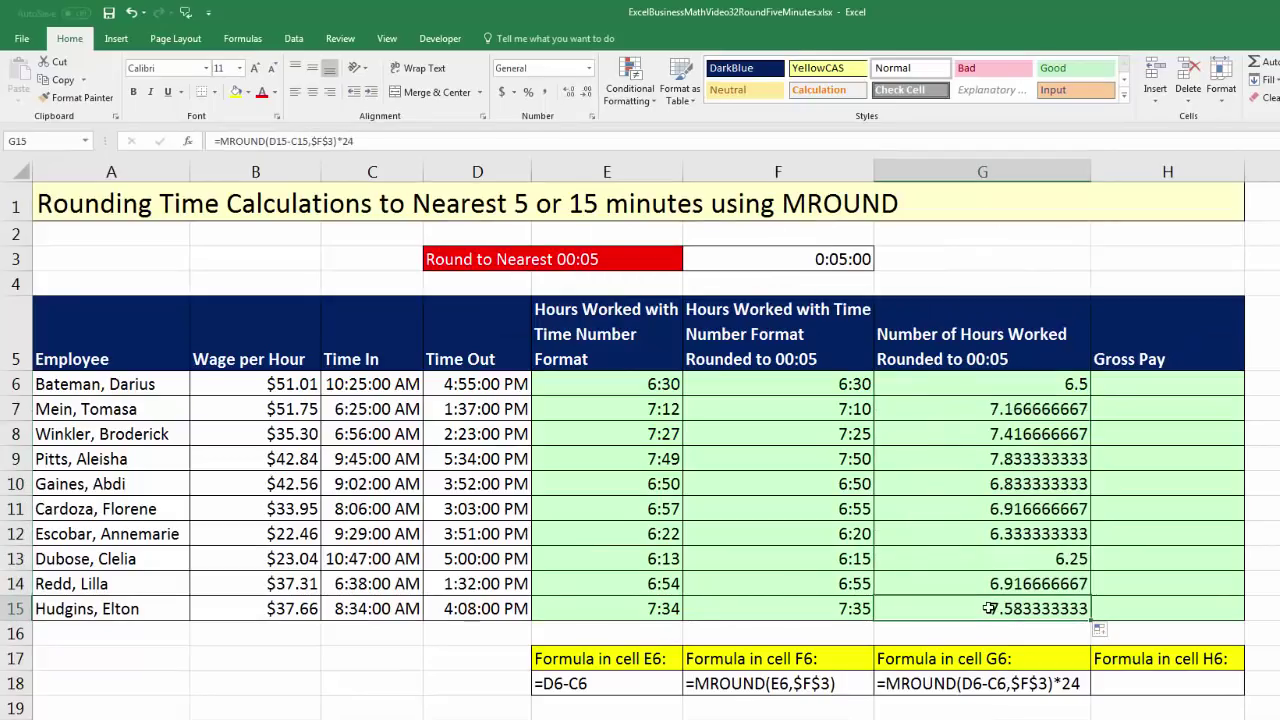
{"action": "double_click", "coordinate": [993, 610]}
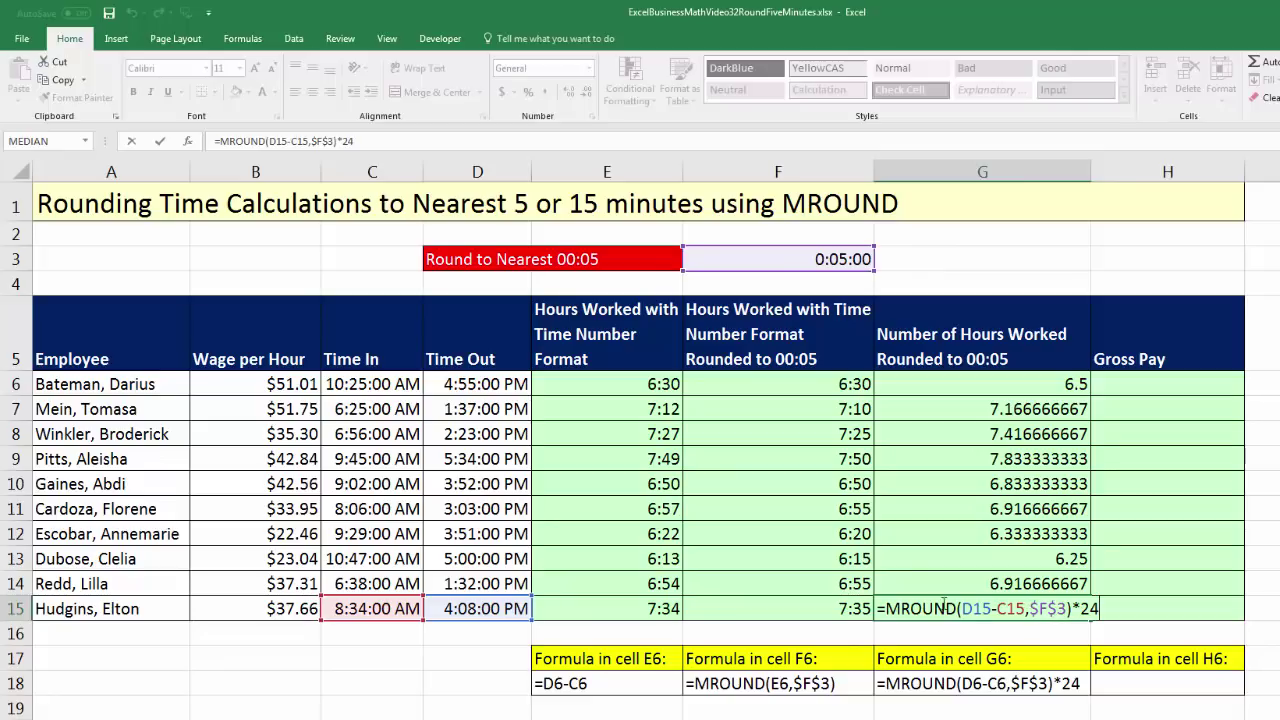
{"action": "key", "text": "Escape"}
{"action": "left_click", "coordinate": [819, 606]}
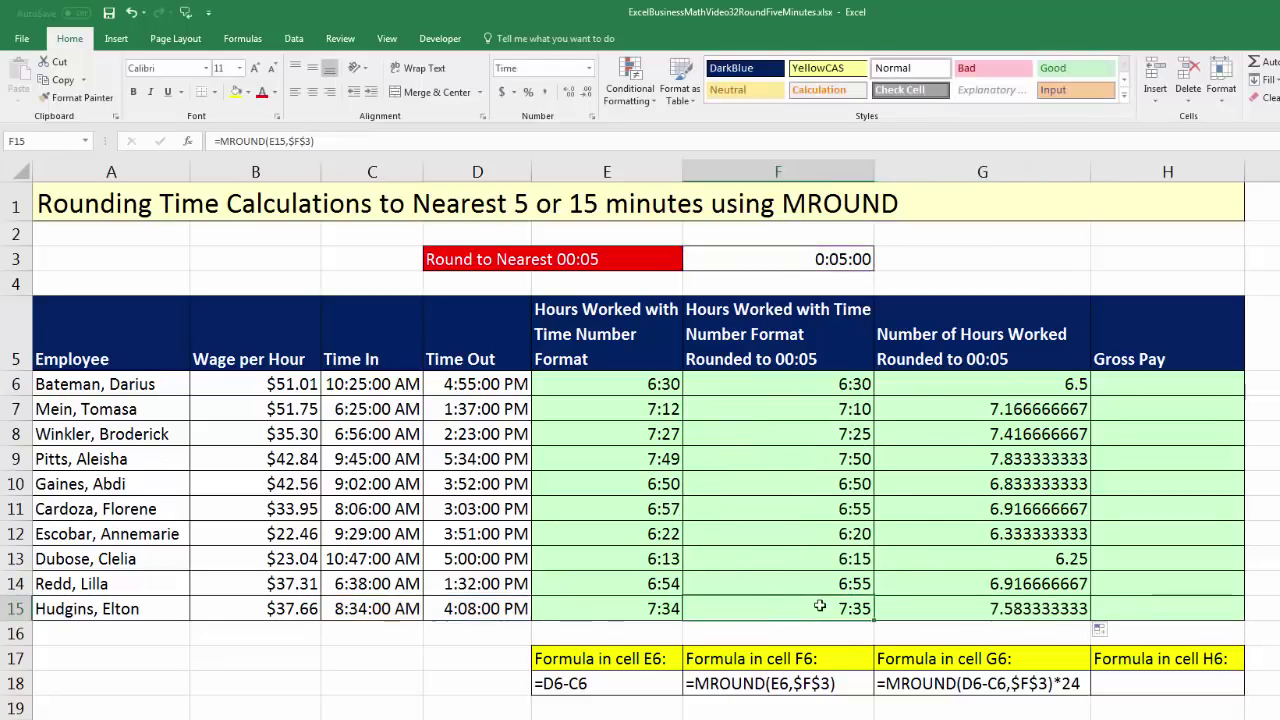
{"action": "double_click", "coordinate": [819, 606]}
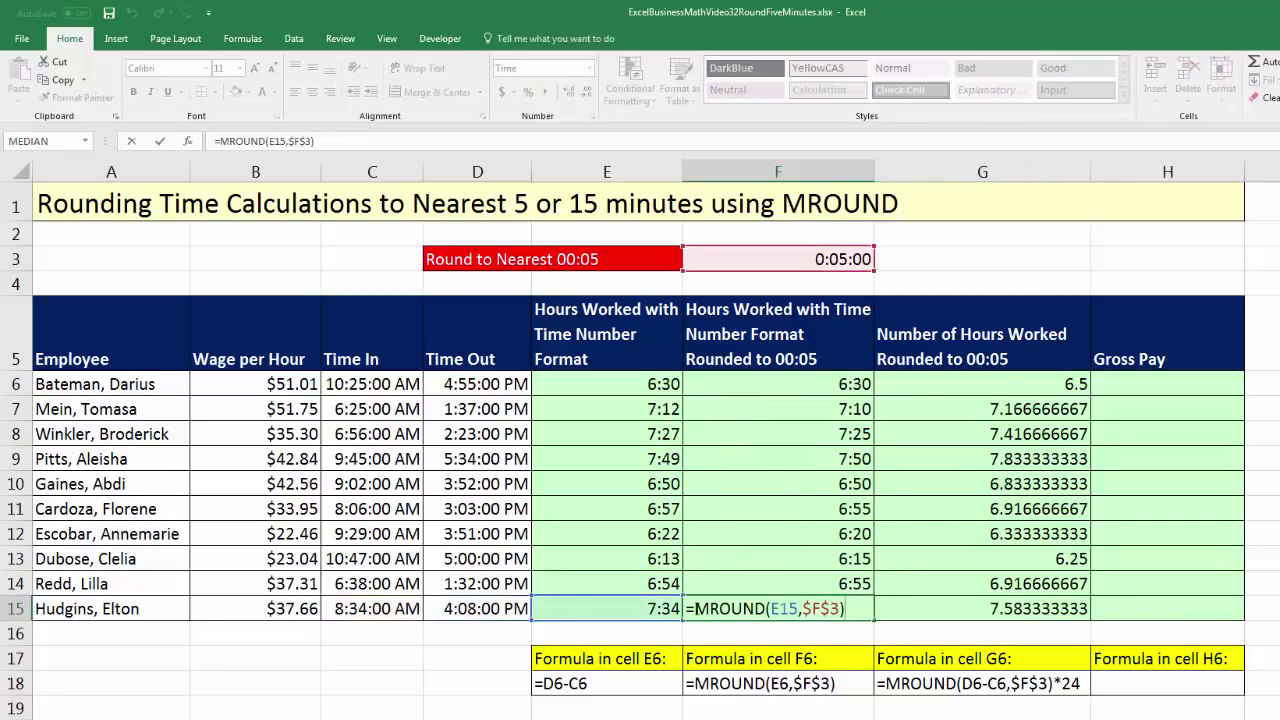
{"action": "left_click", "coordinate": [655, 608]}
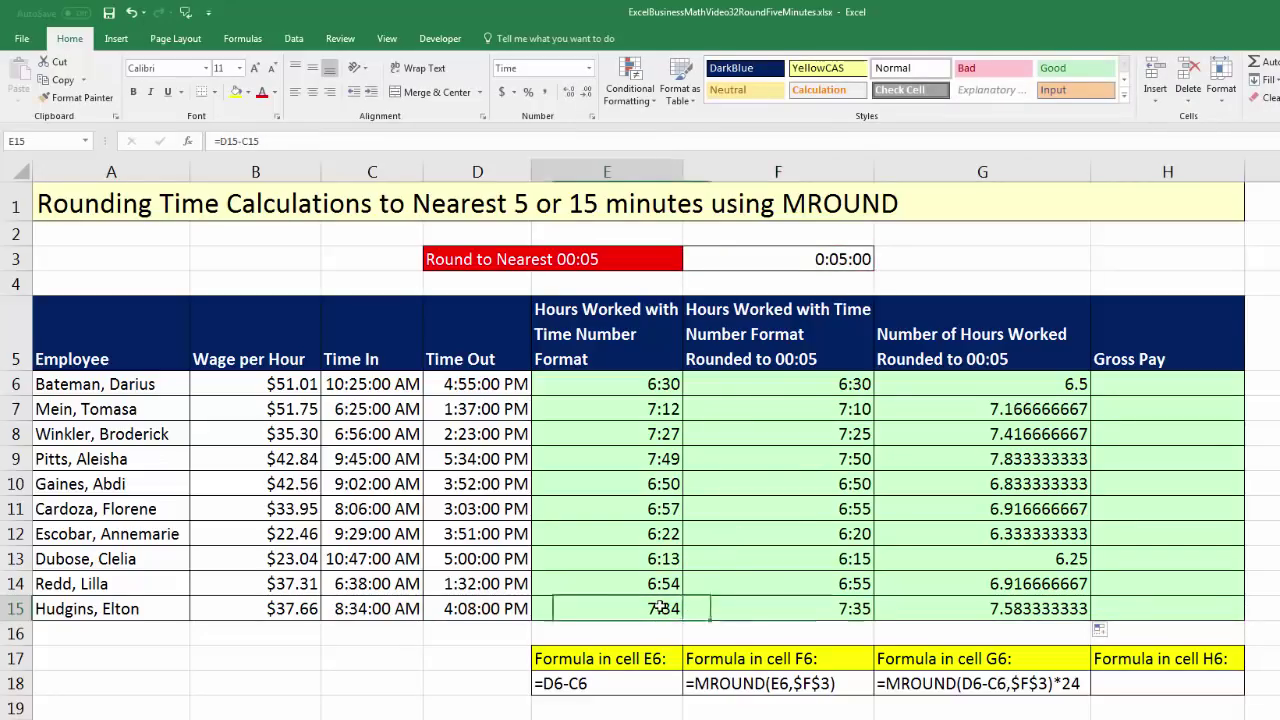
{"action": "double_click", "coordinate": [660, 606]}
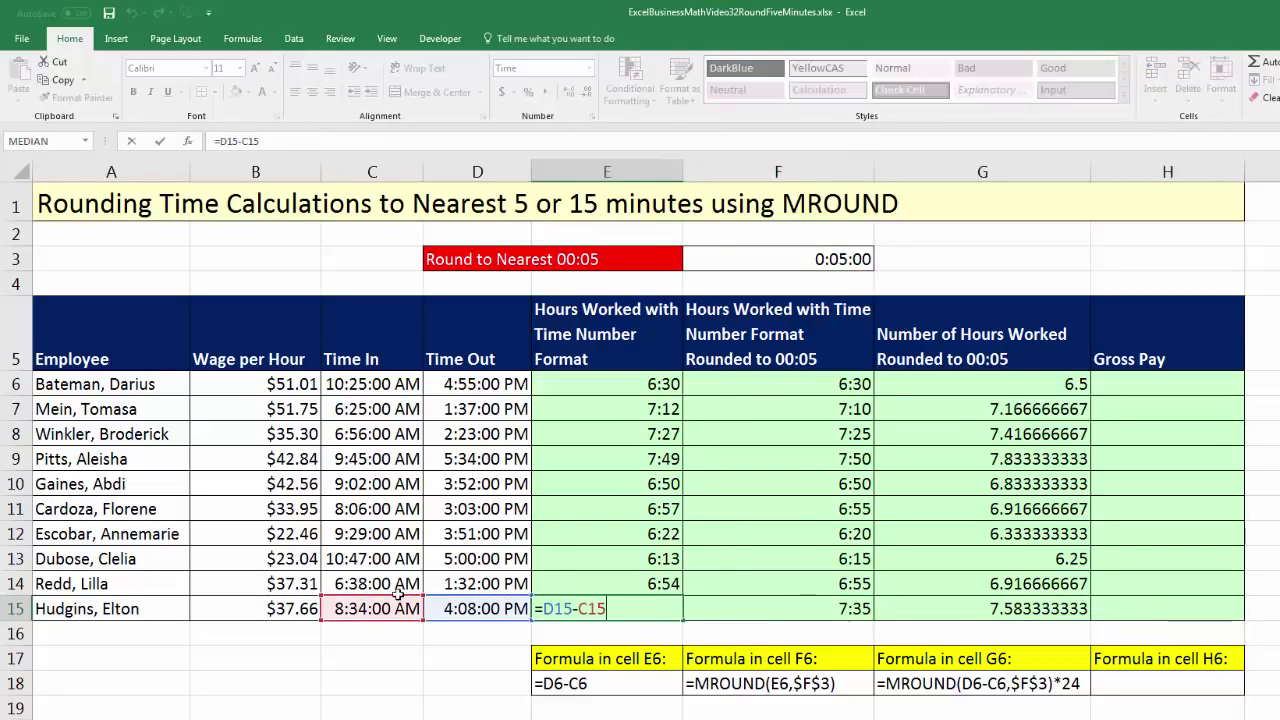
{"action": "key", "text": "Escape"}
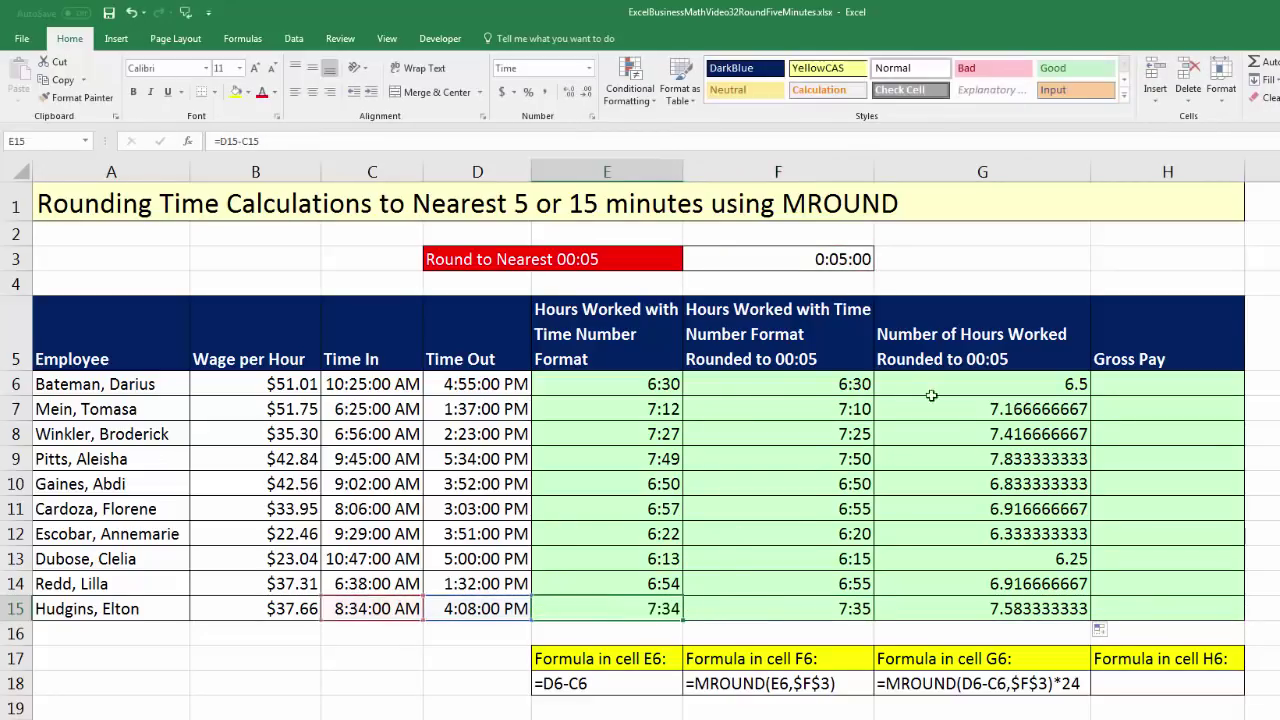
{"action": "left_click", "coordinate": [1113, 383]}
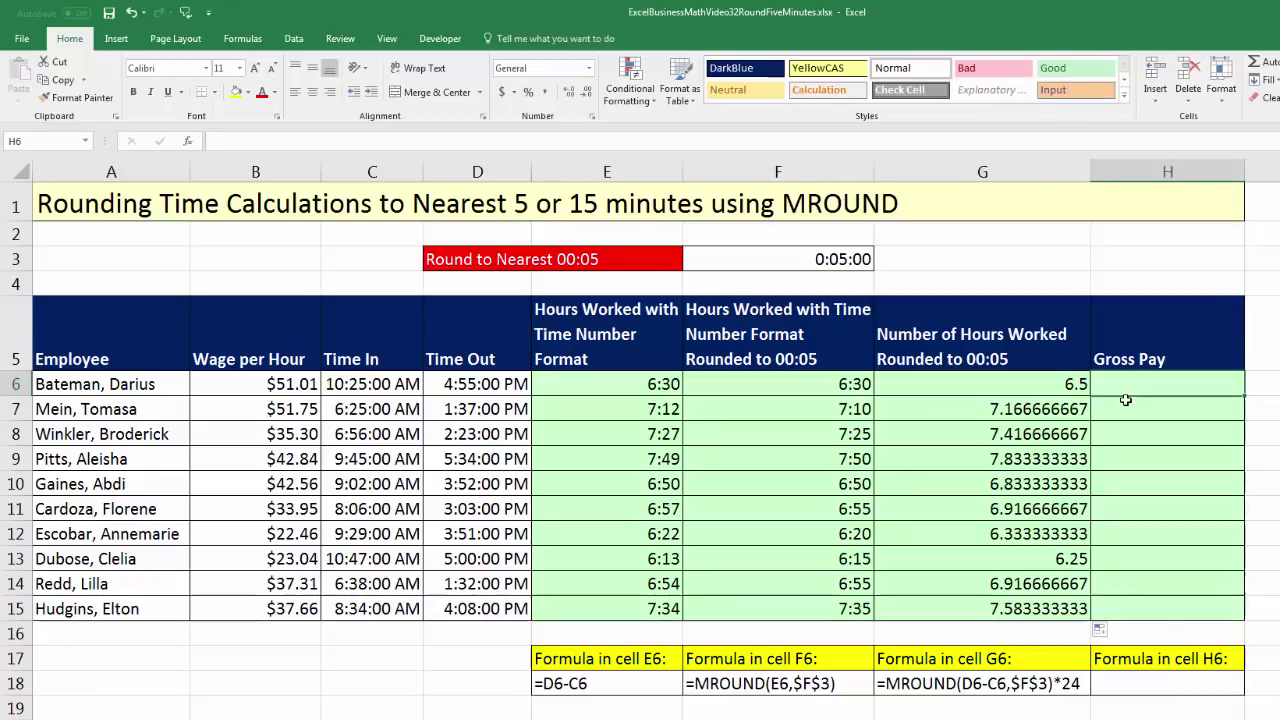
{"action": "left_click", "coordinate": [1069, 383]}
{"action": "left_click", "coordinate": [1113, 392]}
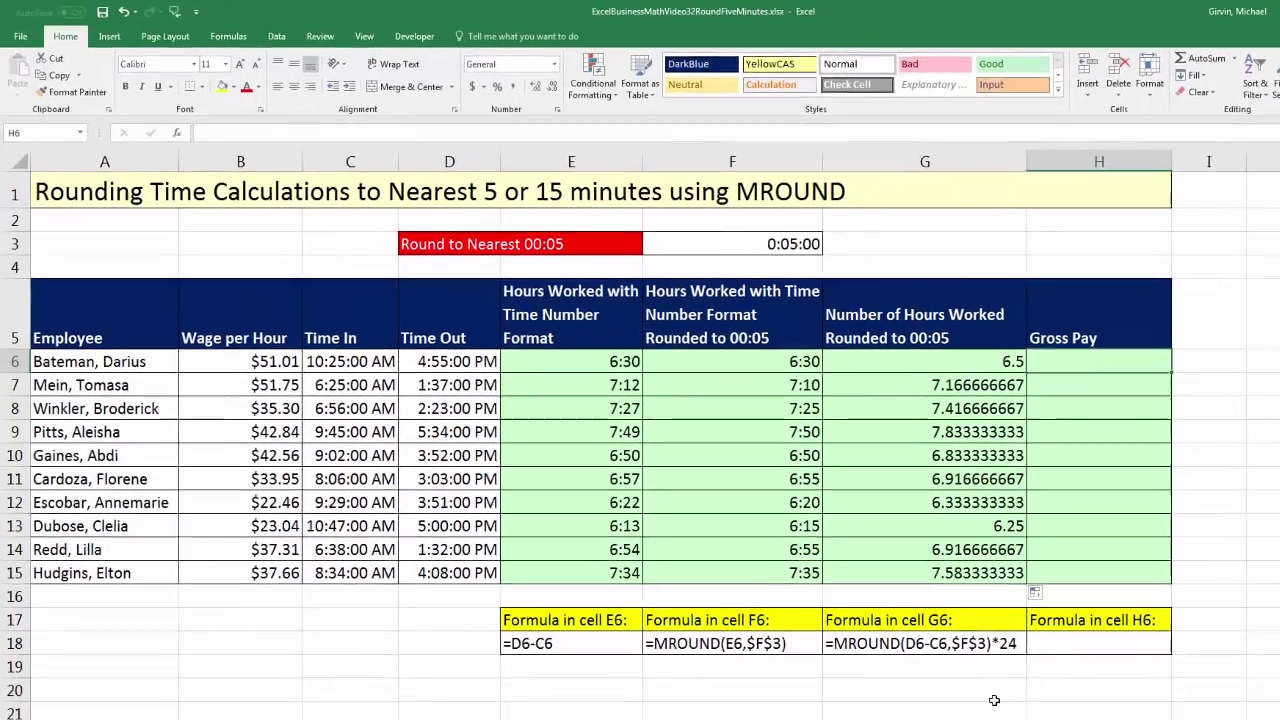
Enter the label Total in G20, below the formula notes
{"action": "left_click", "coordinate": [1089, 716]}
{"action": "type", "text": "Total"}
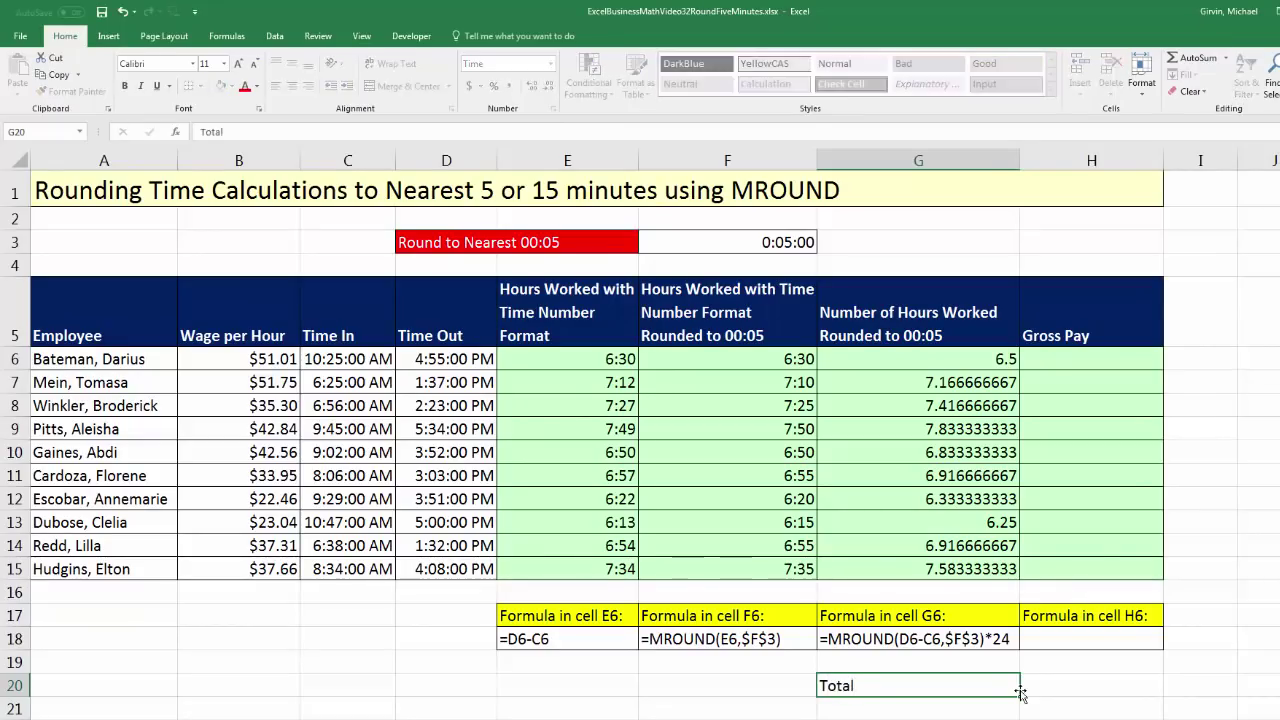
{"action": "key", "text": "Tab"}
Enter =ROUND(G6*B6,2) in H6 to calculate gross pay to the penny, and copy it down through H15
{"action": "left_click", "coordinate": [1086, 362]}
{"action": "type", "text": "=roun"}
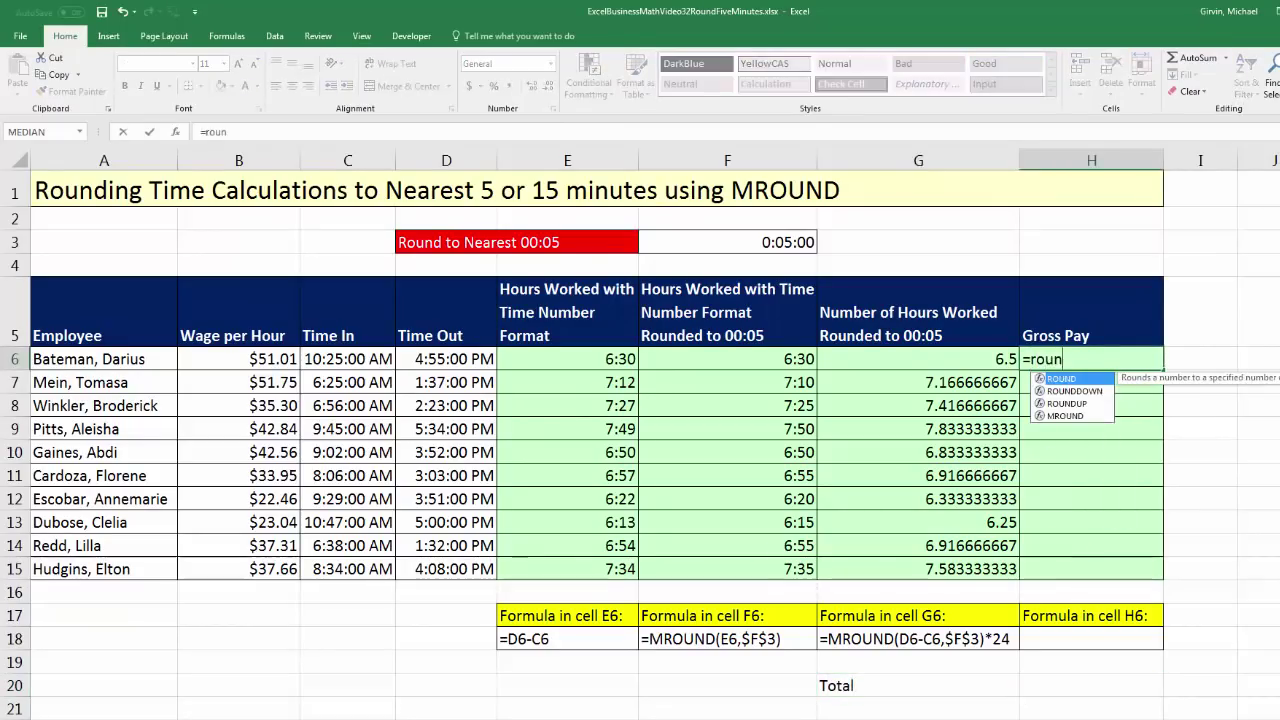
{"action": "key", "text": "Tab"}
{"action": "left_click", "coordinate": [985, 356]}
{"action": "type", "text": "*"}
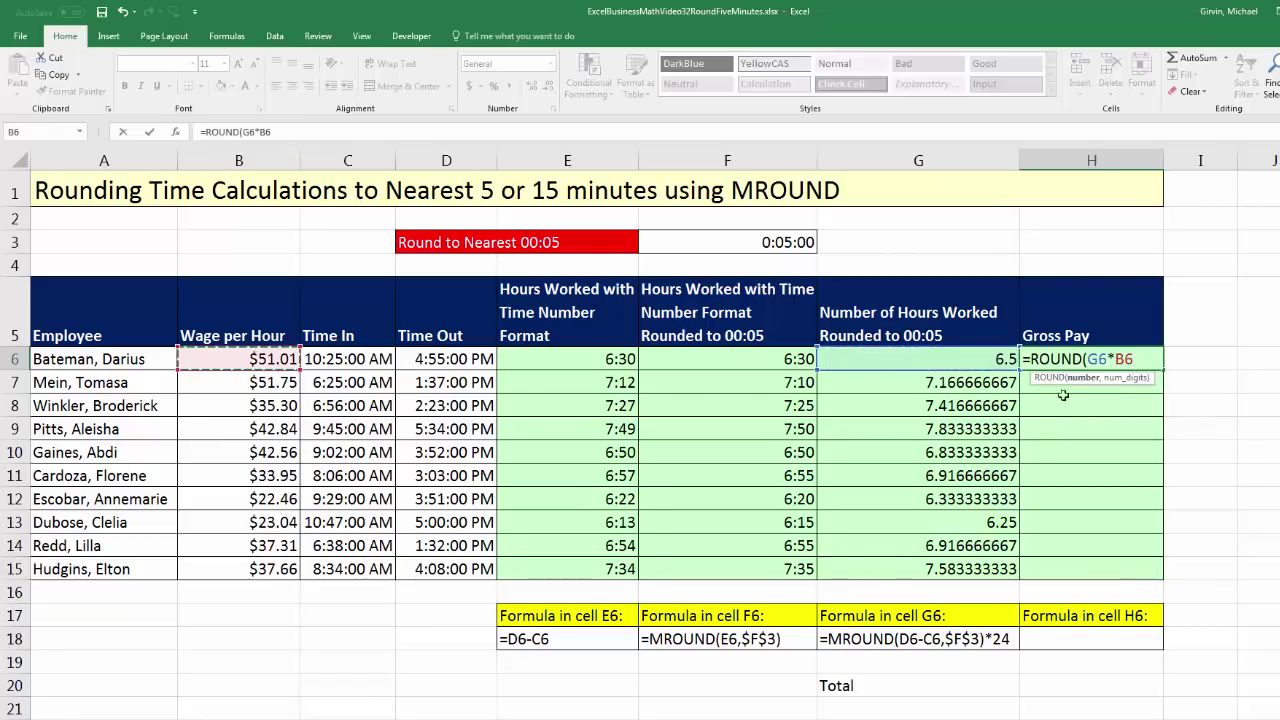
{"action": "type", "text": ",2)"}
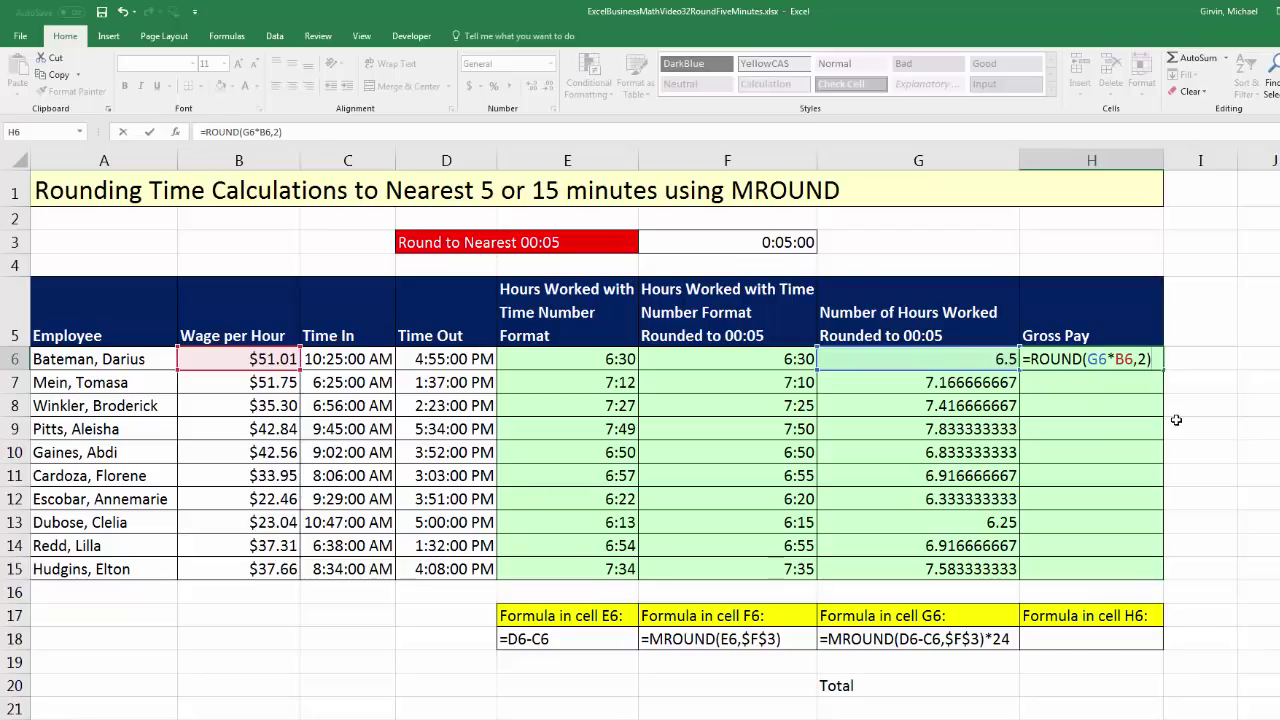
{"action": "key", "text": "ctrl+Return"}
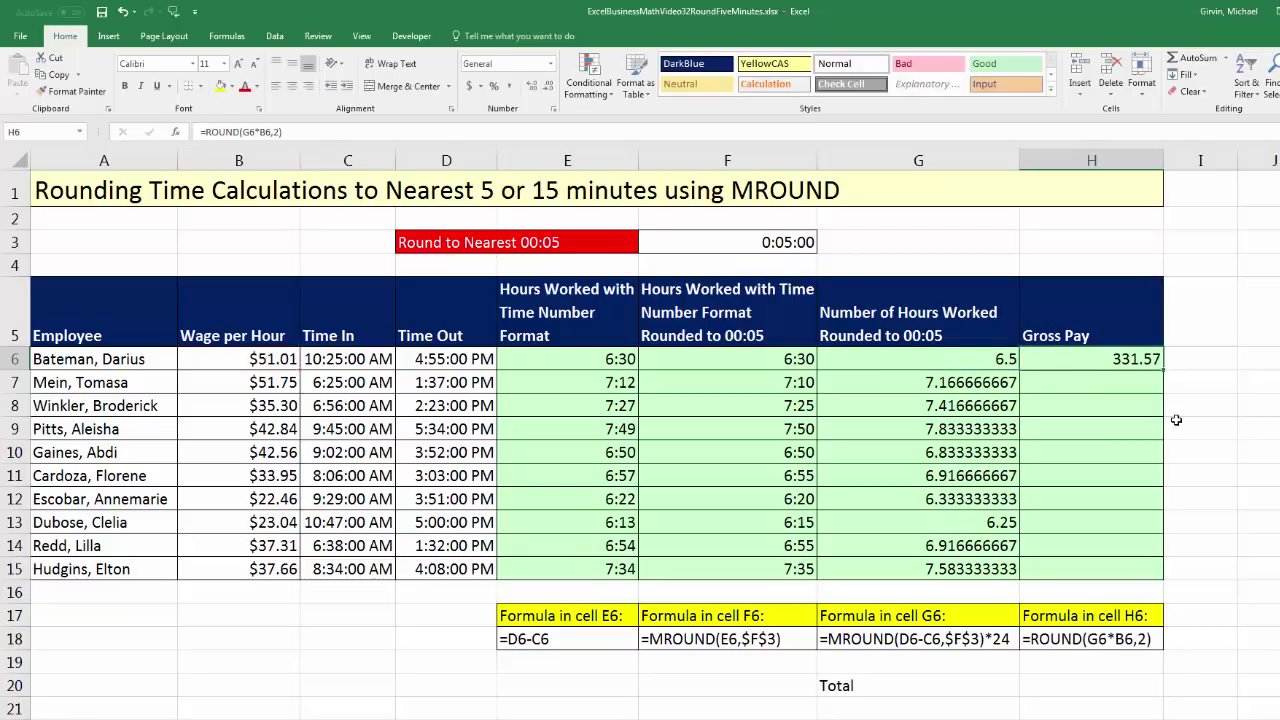
{"action": "double_click", "coordinate": [1164, 370]}
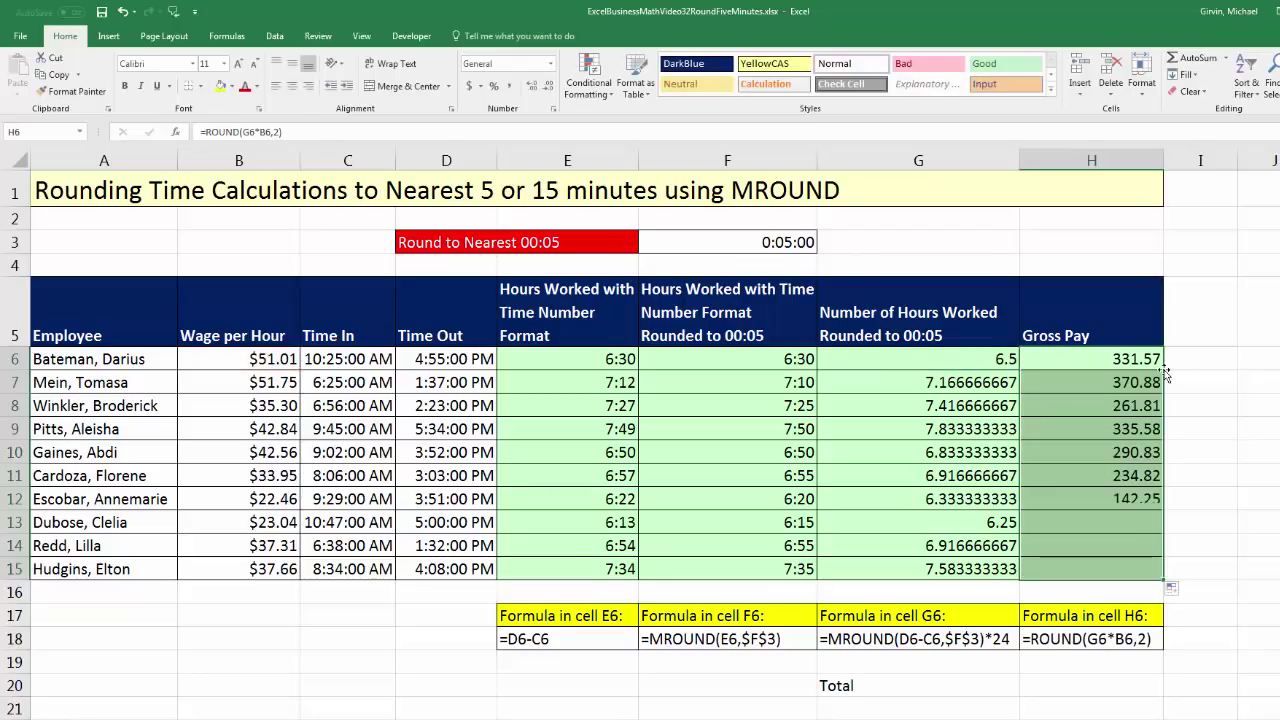
{"action": "left_click", "coordinate": [1118, 568]}
{"action": "key", "text": "F2"}
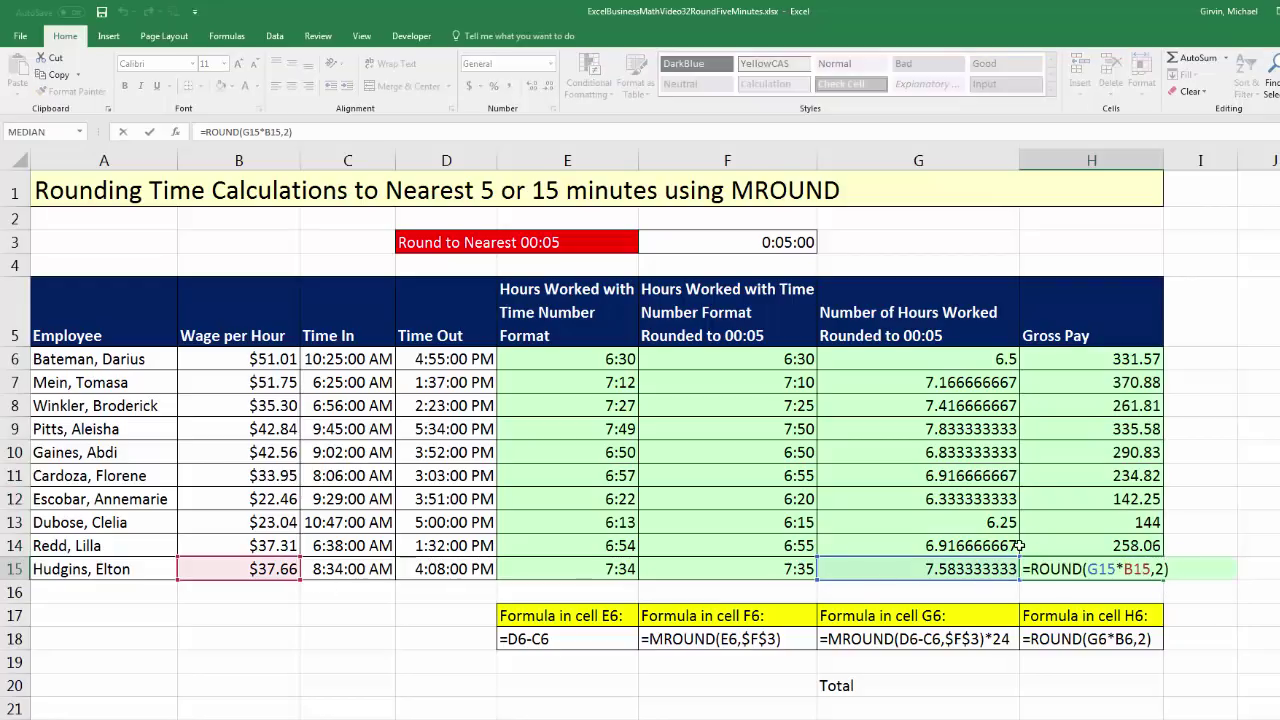
{"action": "key", "text": "Return"}
Add up the gross pay column in H20 with =SUM(H6:H15)
{"action": "left_click", "coordinate": [1097, 677]}
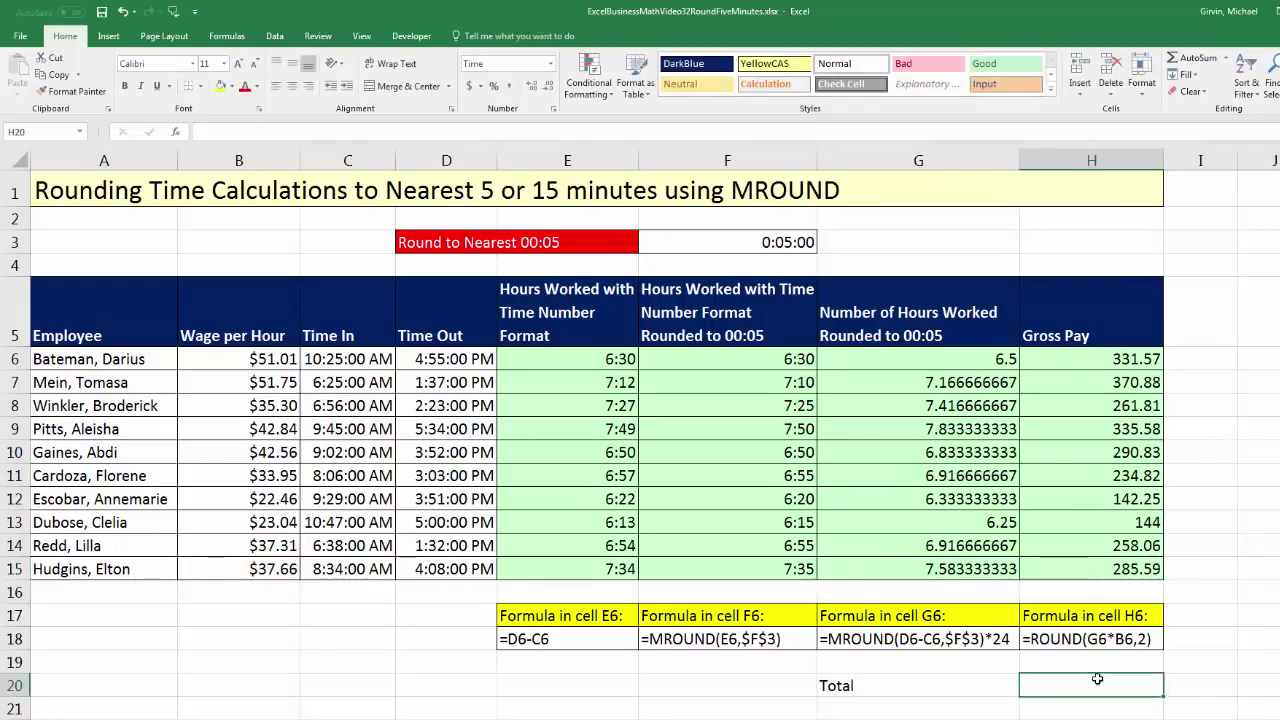
{"action": "key", "text": "alt+equal"}
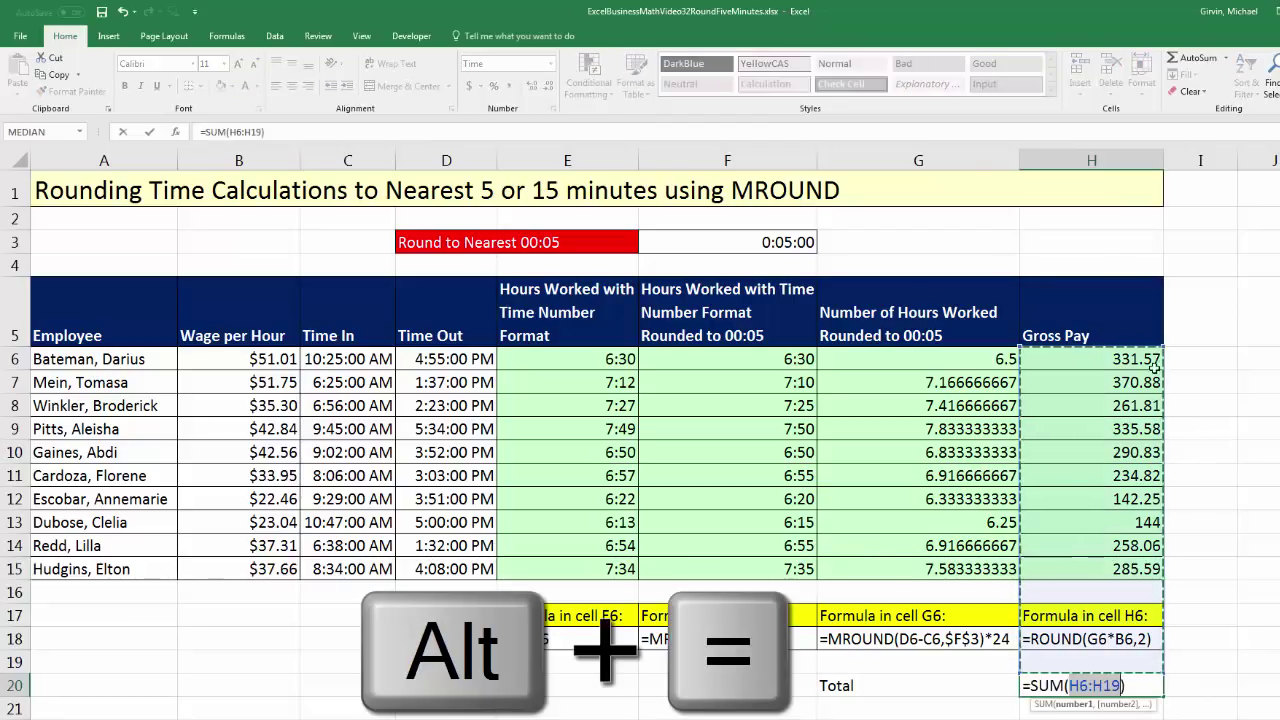
{"action": "left_click_drag", "start_coordinate": [1045, 357], "coordinate": [1170, 570]}
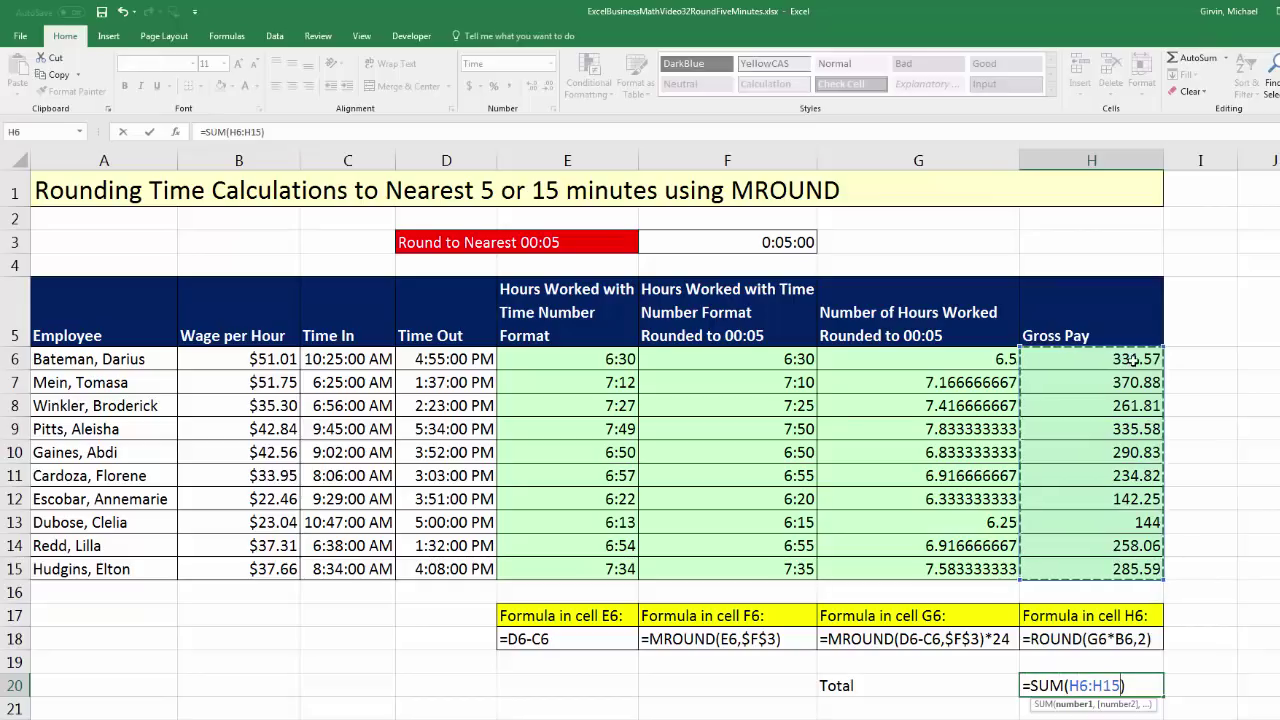
{"action": "key", "text": "Return"}
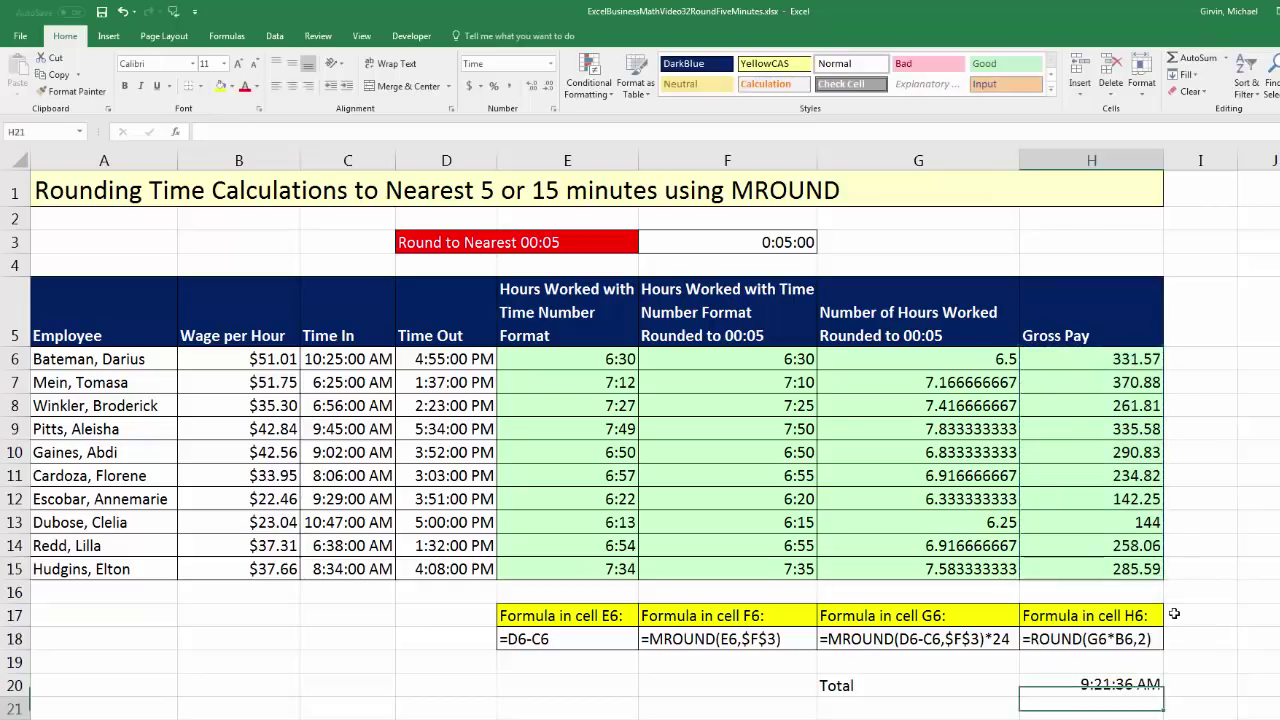
Apply the General number format to the gross pay total in H20
{"action": "left_click", "coordinate": [1124, 690]}
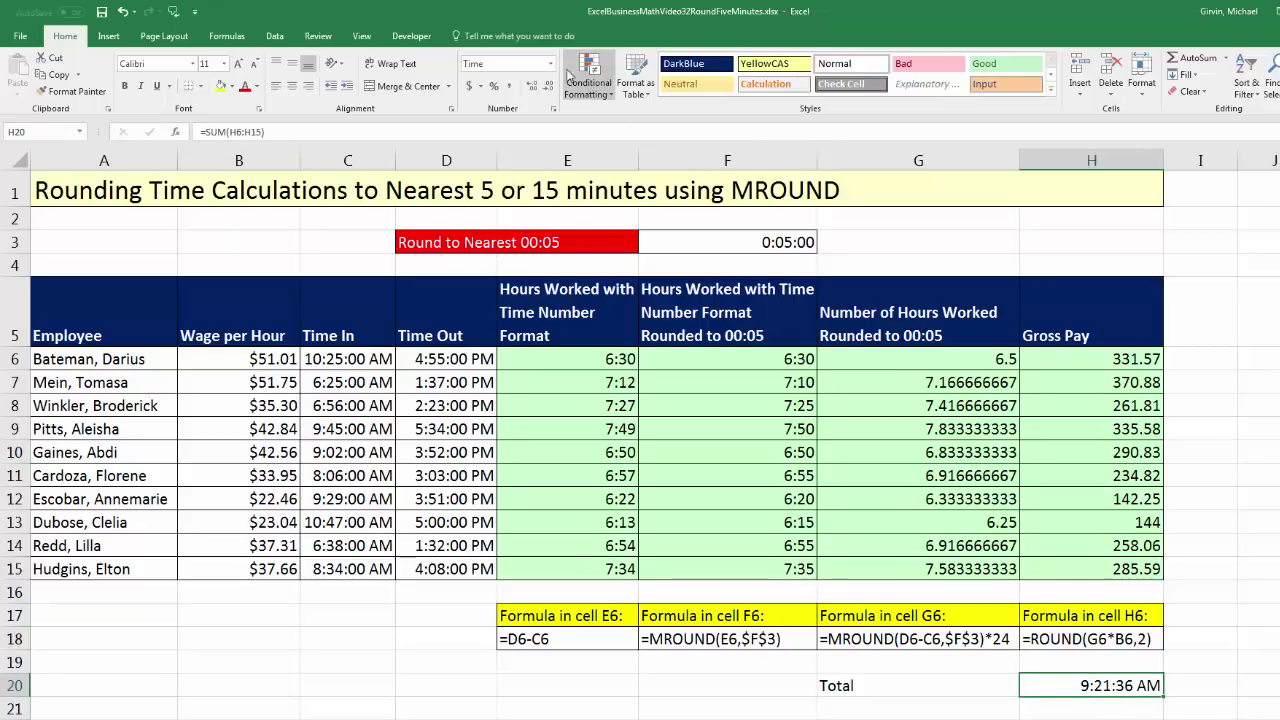
{"action": "left_click", "coordinate": [550, 63]}
{"action": "key", "text": "Escape"}
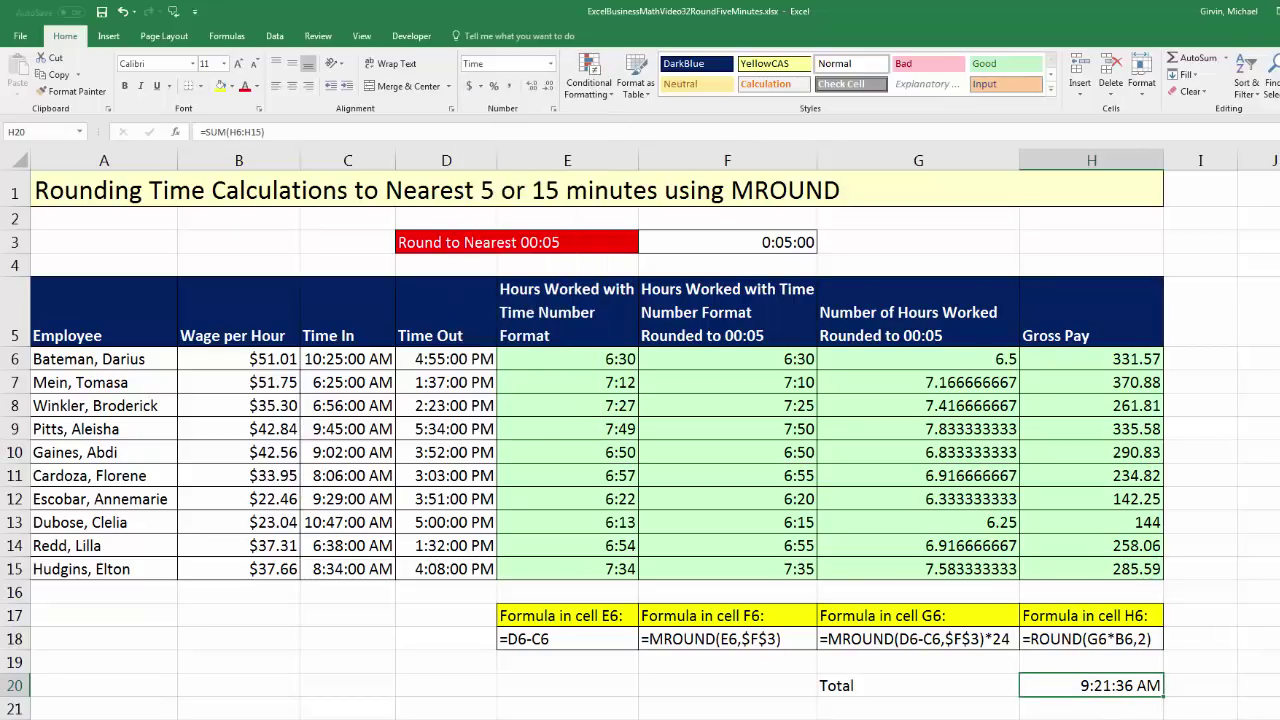
{"action": "key", "text": "ctrl+shift+grave"}
{"action": "key", "text": "ctrl+shift+grave"}
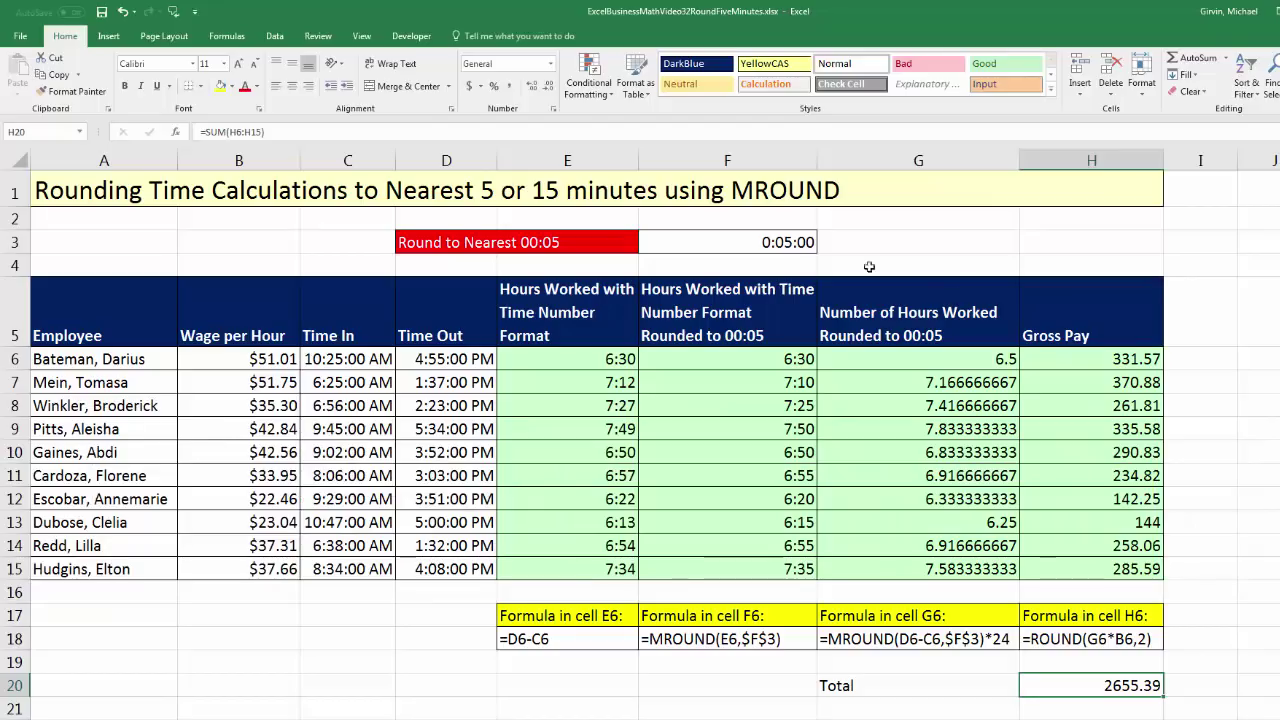
Try a 15-minute rounding interval by entering 00:15 in F3, and undo the change
{"action": "left_click", "coordinate": [780, 242]}
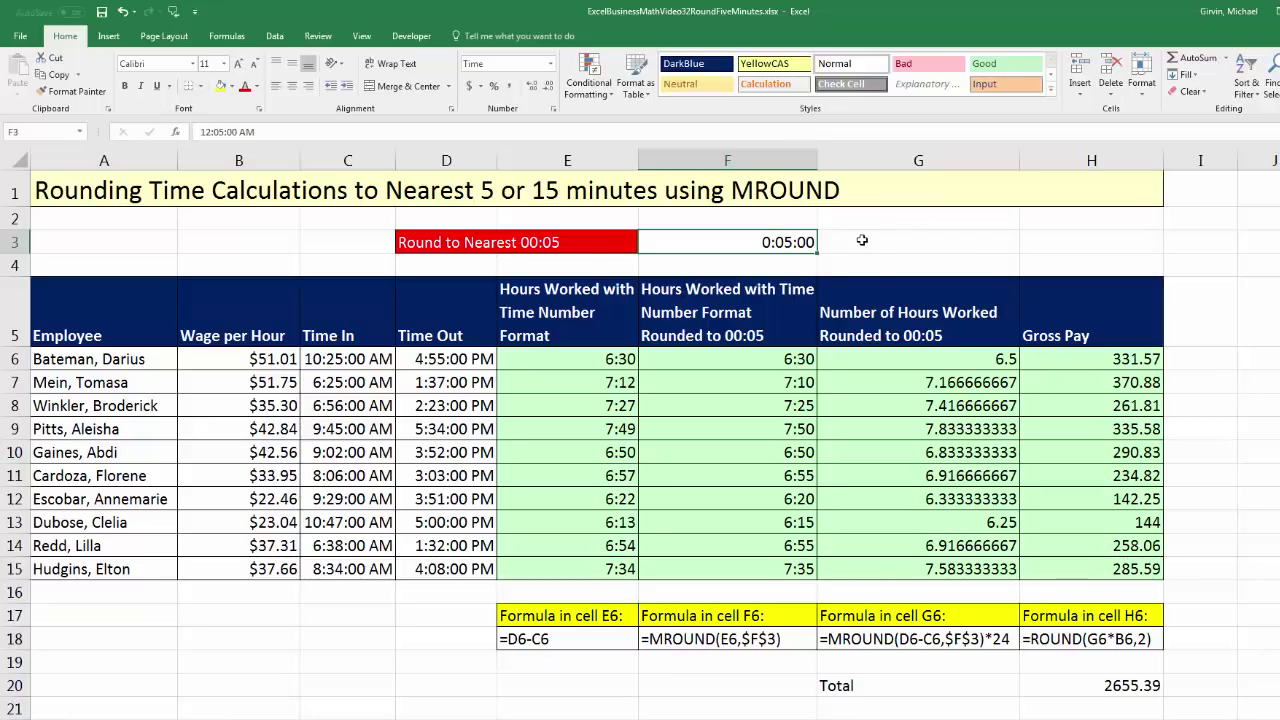
{"action": "type", "text": "00:15"}
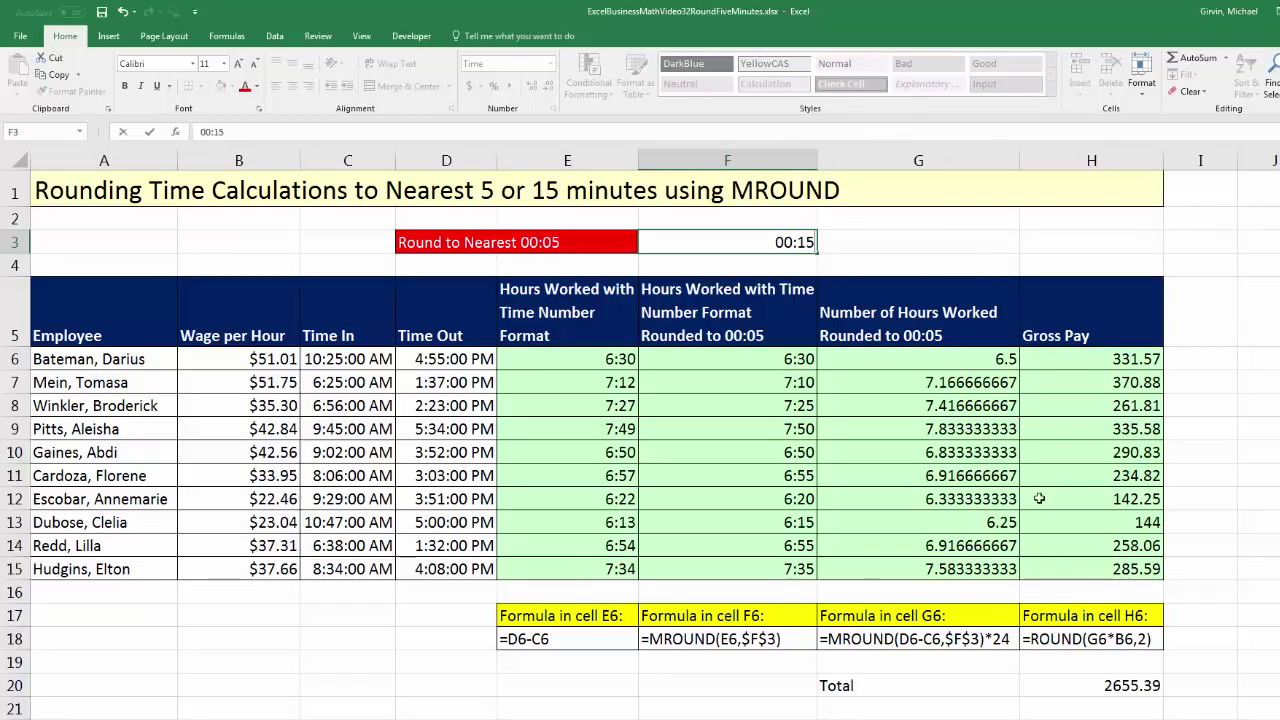
{"action": "key", "text": "Return"}
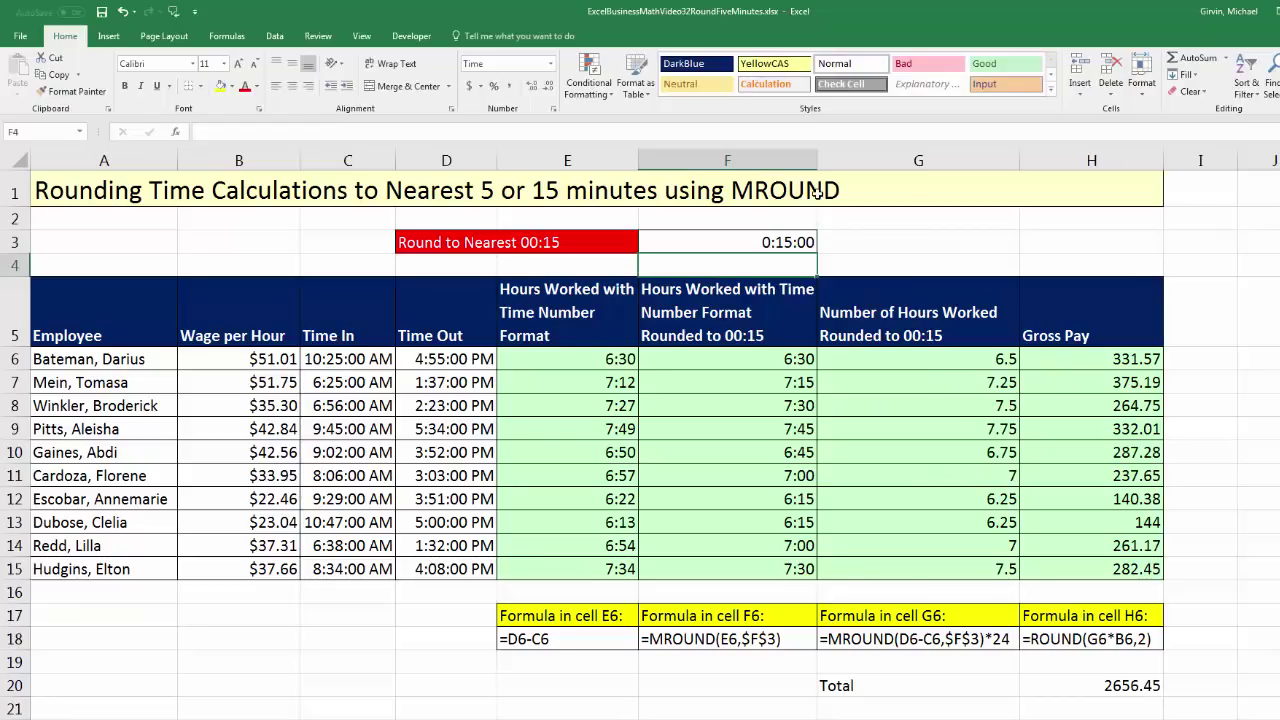
{"action": "key", "text": "ctrl+z"}
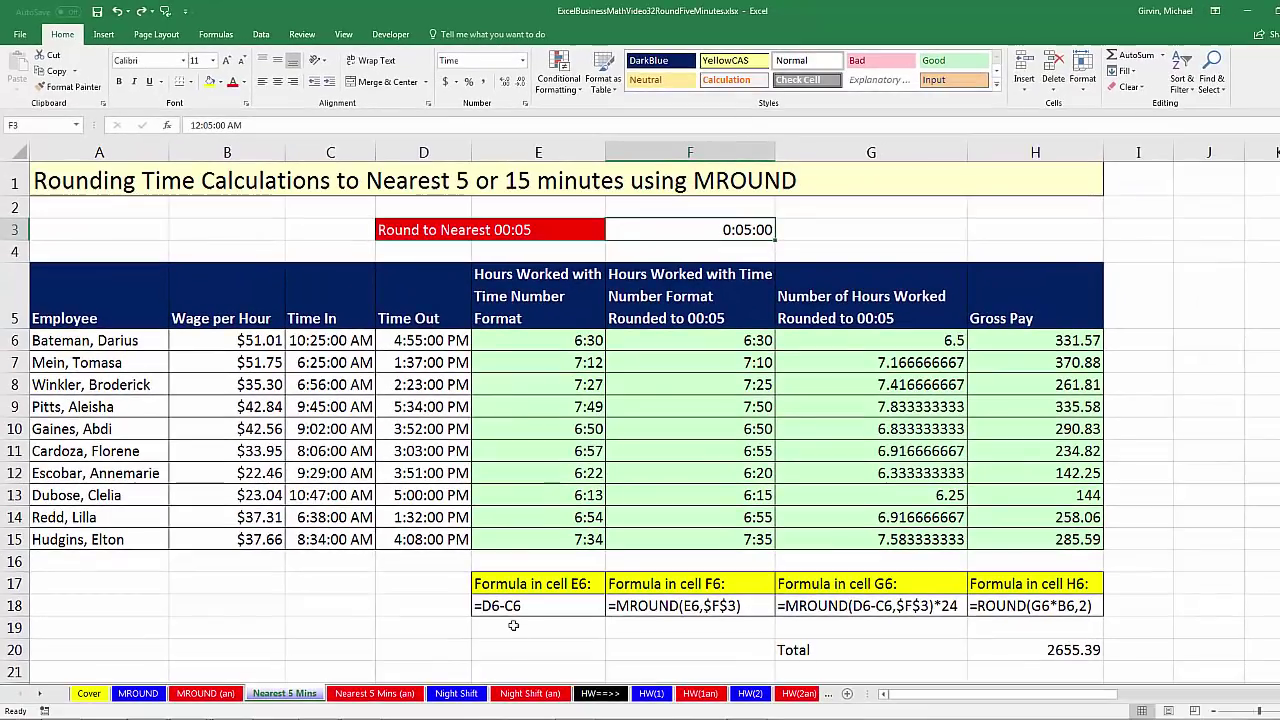
Save the workbook and go to the Night Shift sheet
{"action": "key", "text": "ctrl+s"}
{"action": "key", "text": "alt+w"}
{"action": "left_click", "coordinate": [452, 694]}
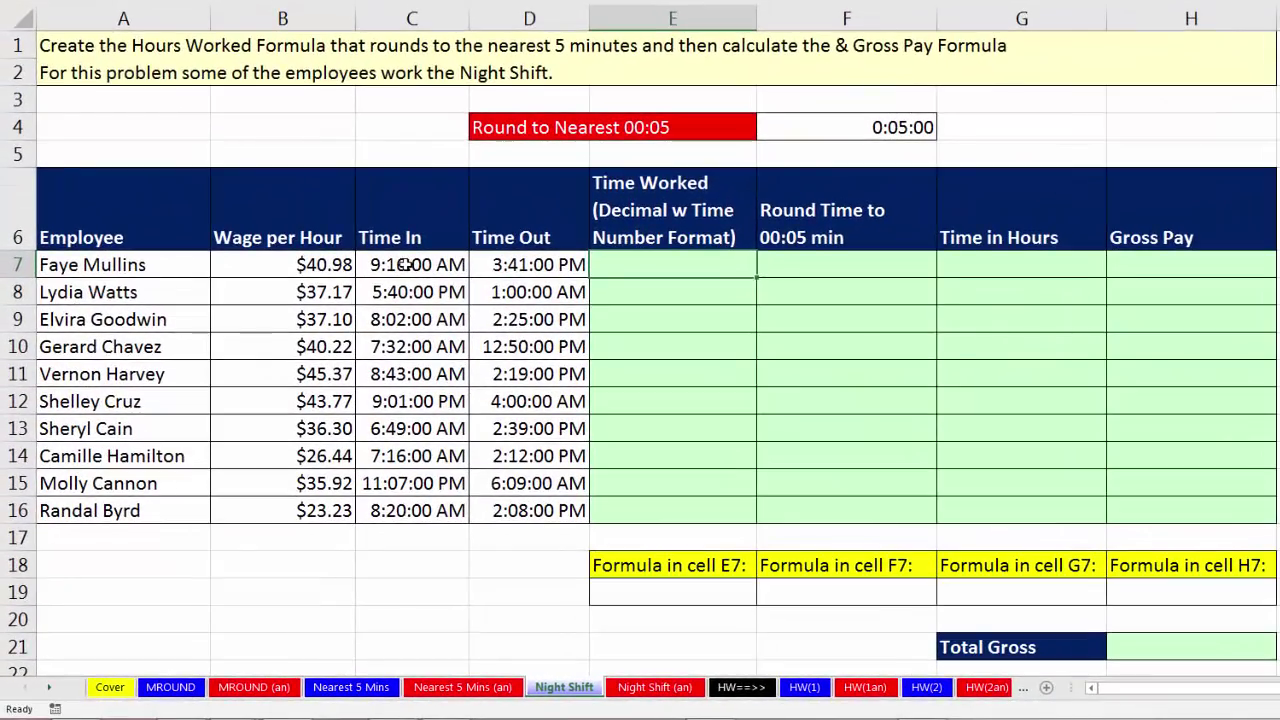
Compare the Time In and Time Out entries of the day shift in row 7 and the night shift in row 8
{"action": "left_click", "coordinate": [403, 264]}
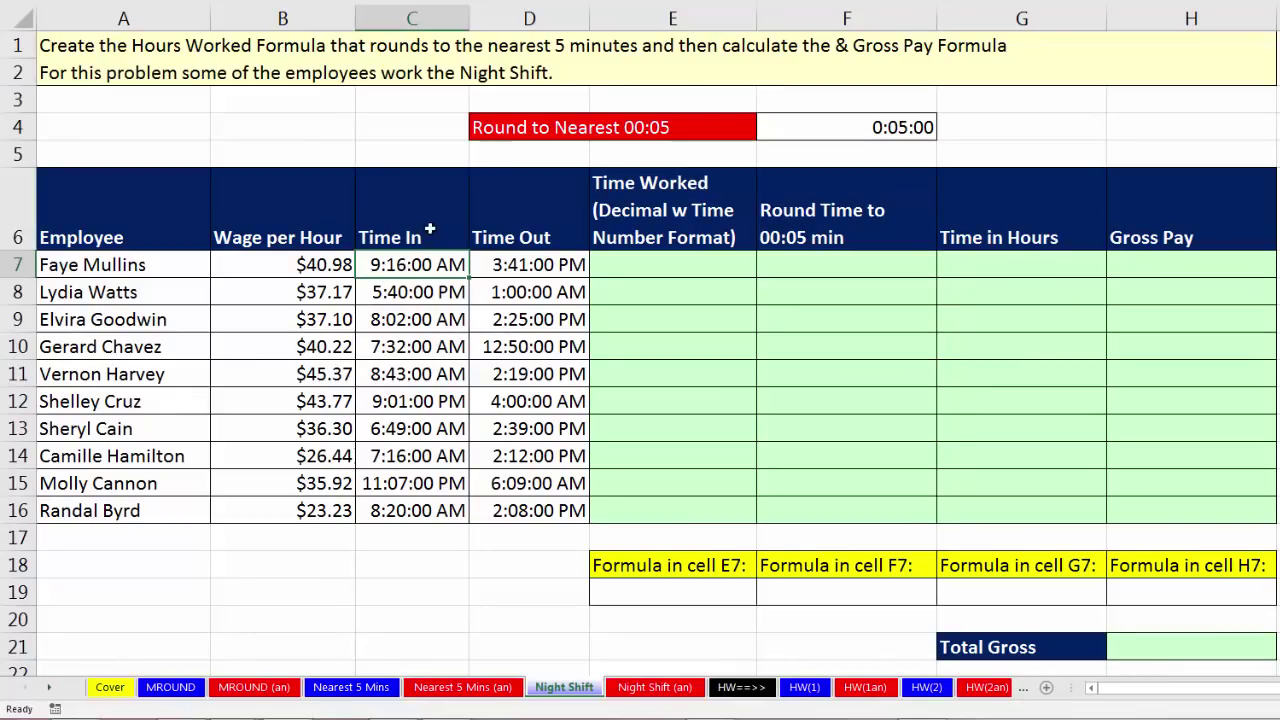
{"action": "left_click", "coordinate": [515, 262]}
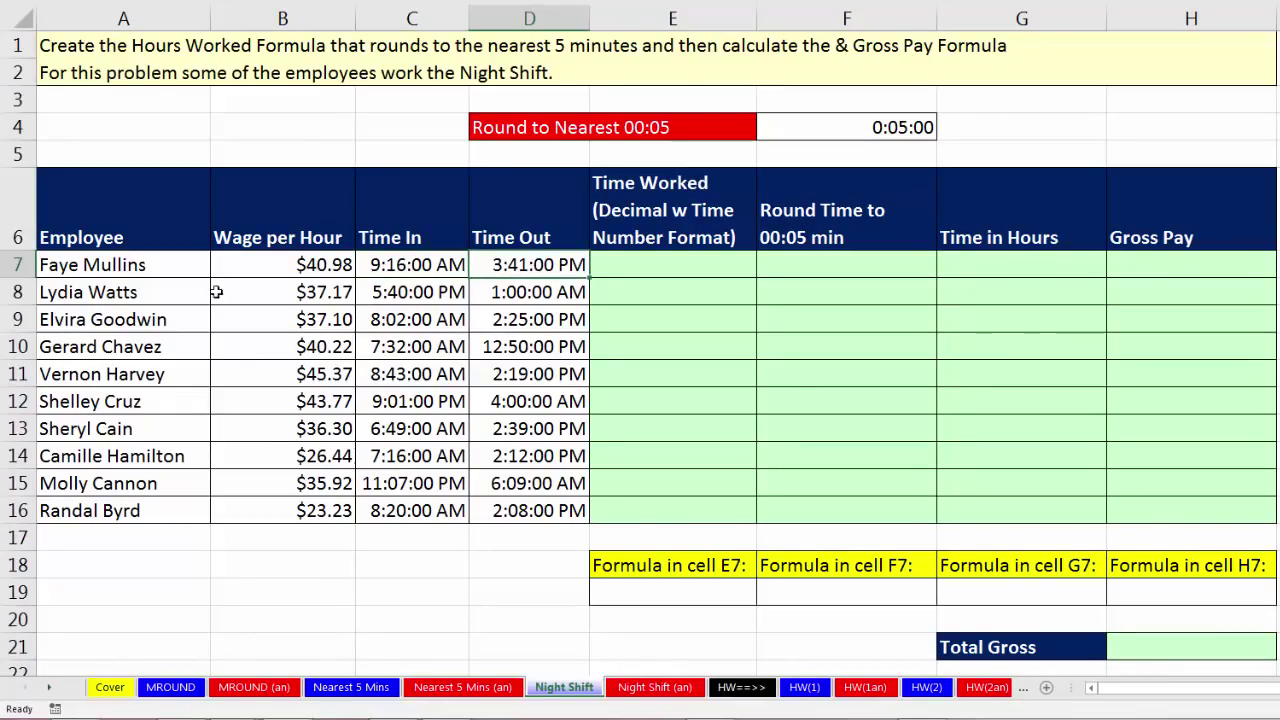
{"action": "left_click", "coordinate": [416, 292]}
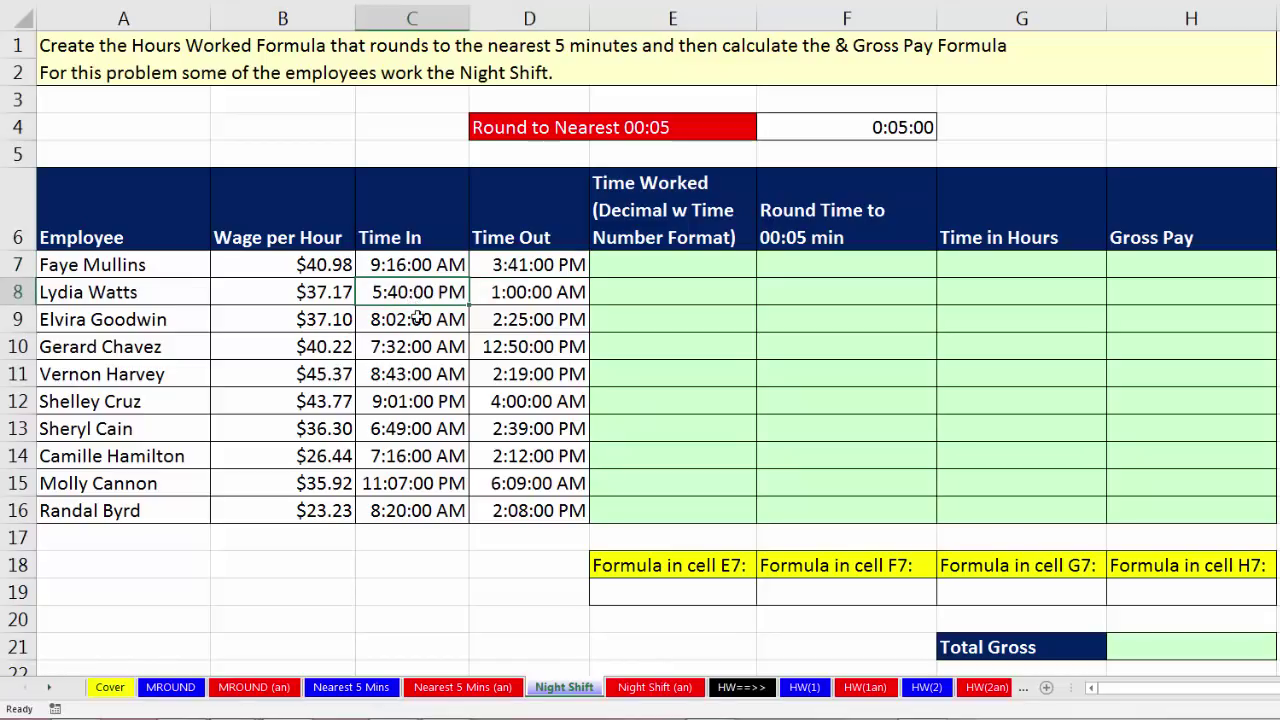
{"action": "left_click", "coordinate": [520, 292]}
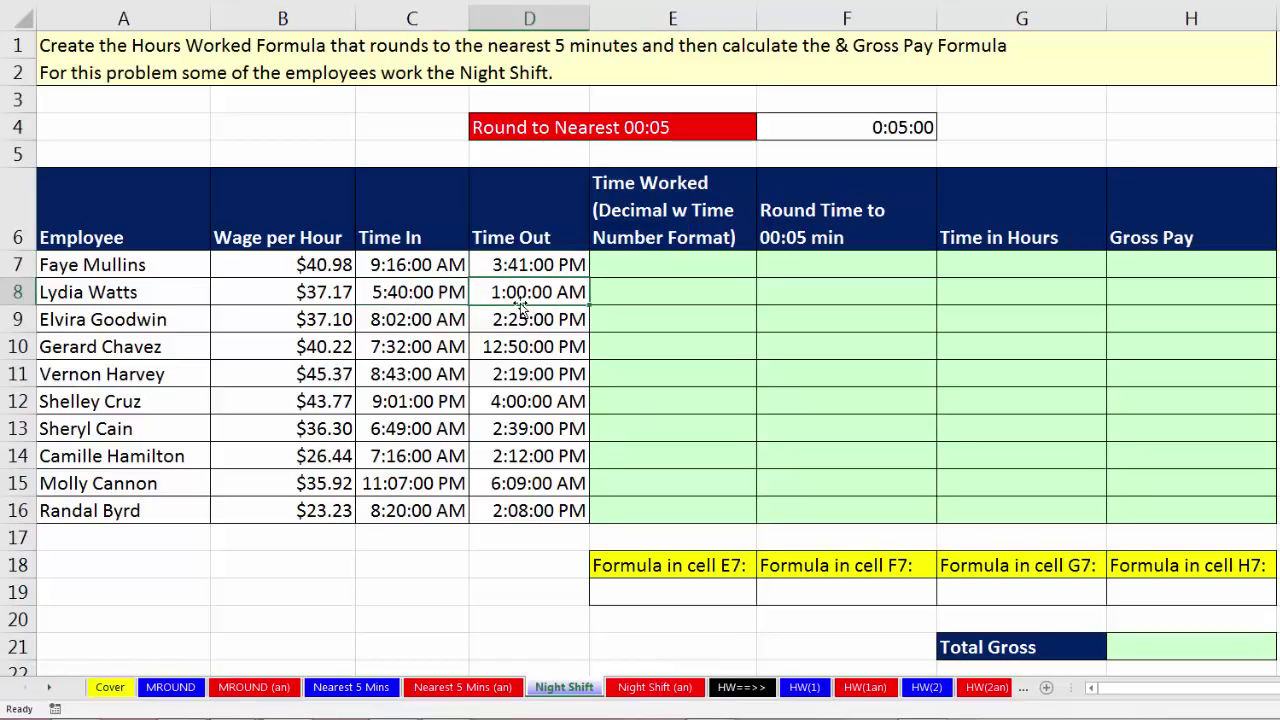
Calculate the time worked in E7 with =MOD(D7-C7,1) and copy the formula down to E16
{"action": "left_click", "coordinate": [610, 265]}
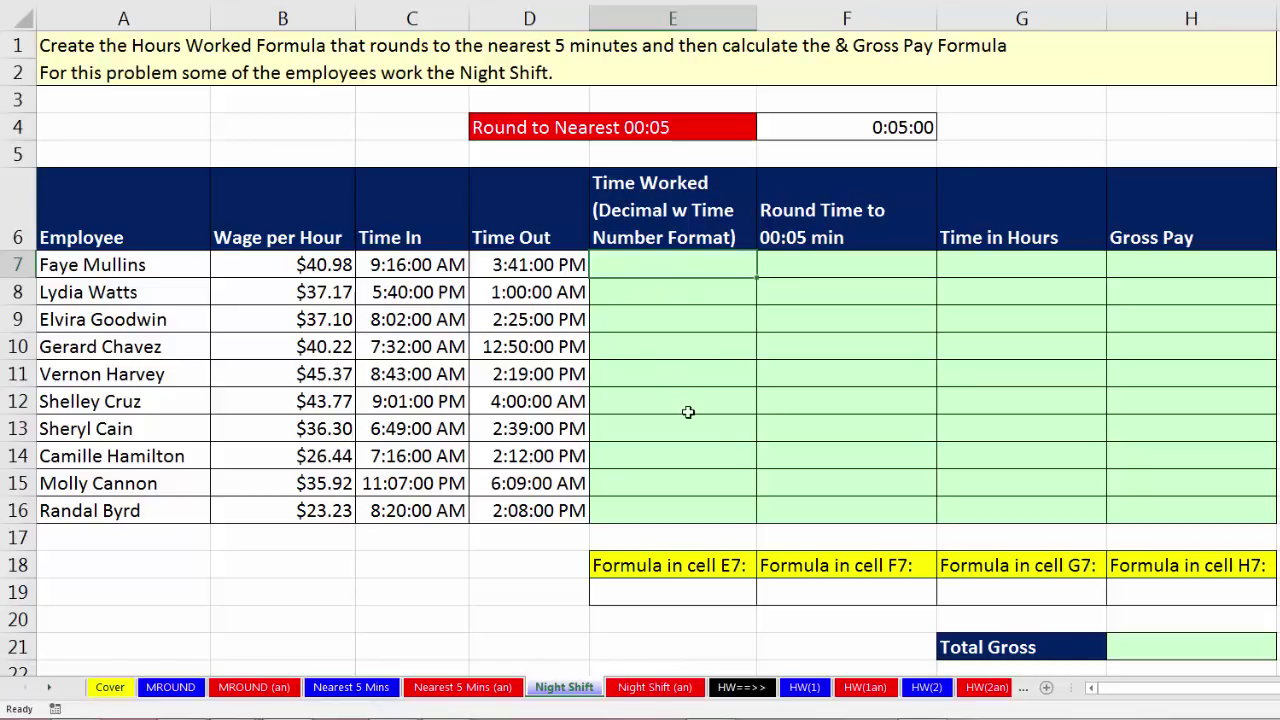
{"action": "type", "text": "=mod"}
{"action": "key", "text": "Tab"}
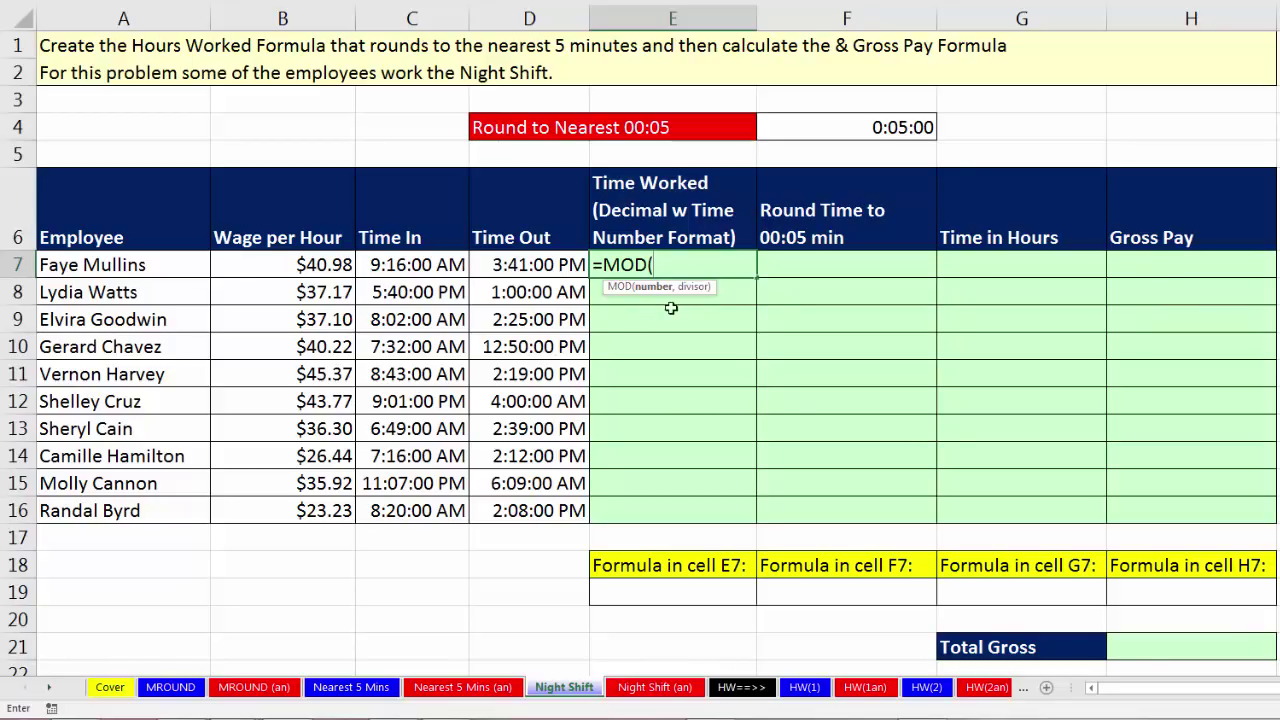
{"action": "left_click", "coordinate": [537, 266]}
{"action": "type", "text": "-"}
{"action": "left_click", "coordinate": [390, 264]}
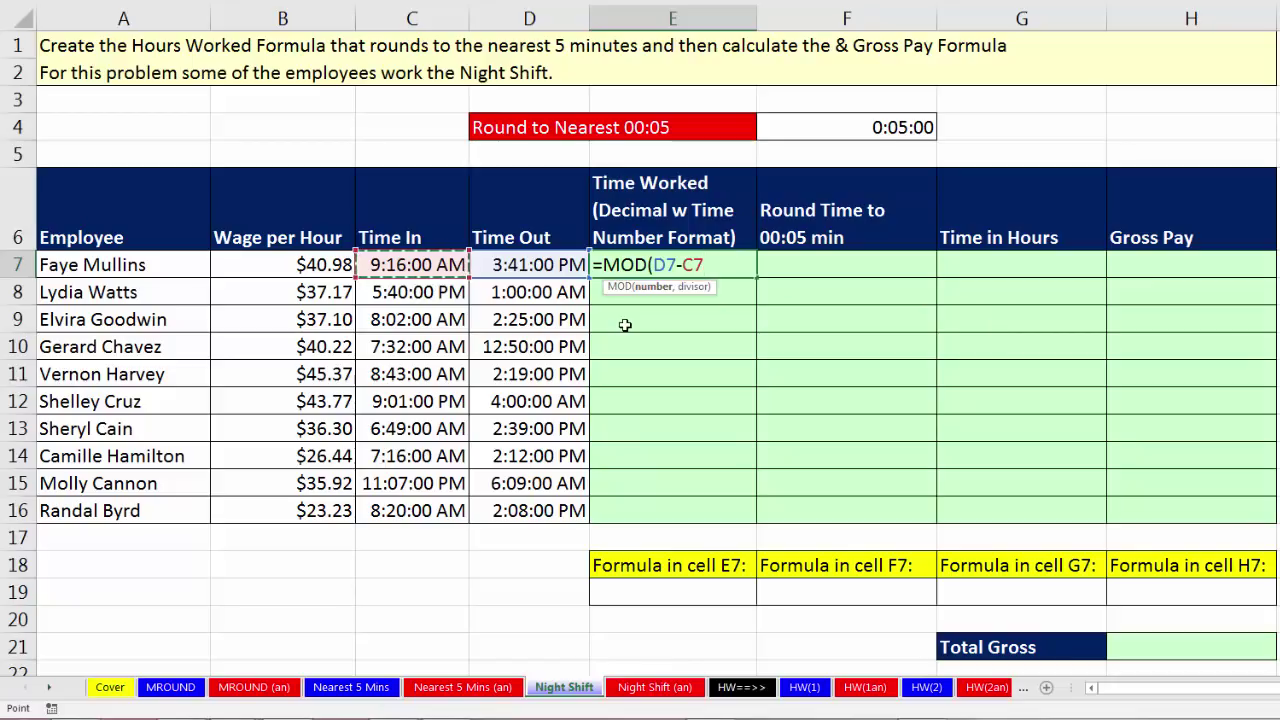
{"action": "type", "text": ",m"}
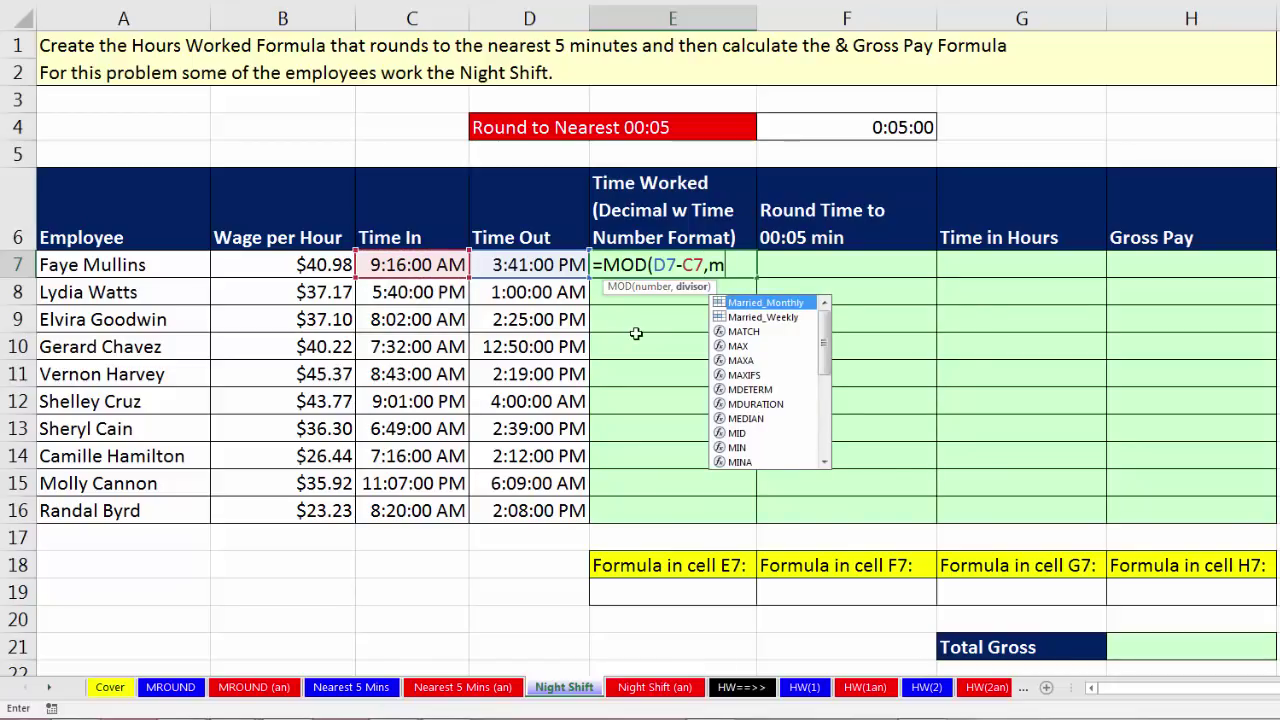
{"action": "key", "text": "BackSpace"}
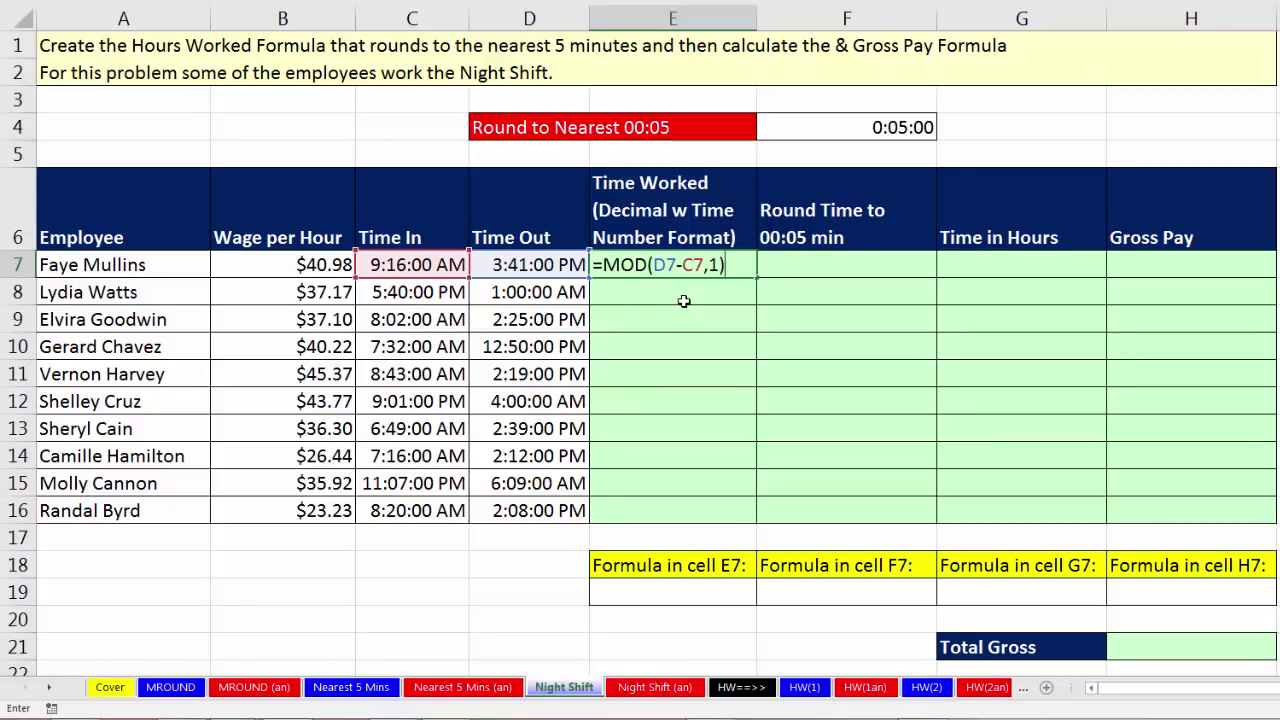
{"action": "key", "text": "ctrl+Return"}
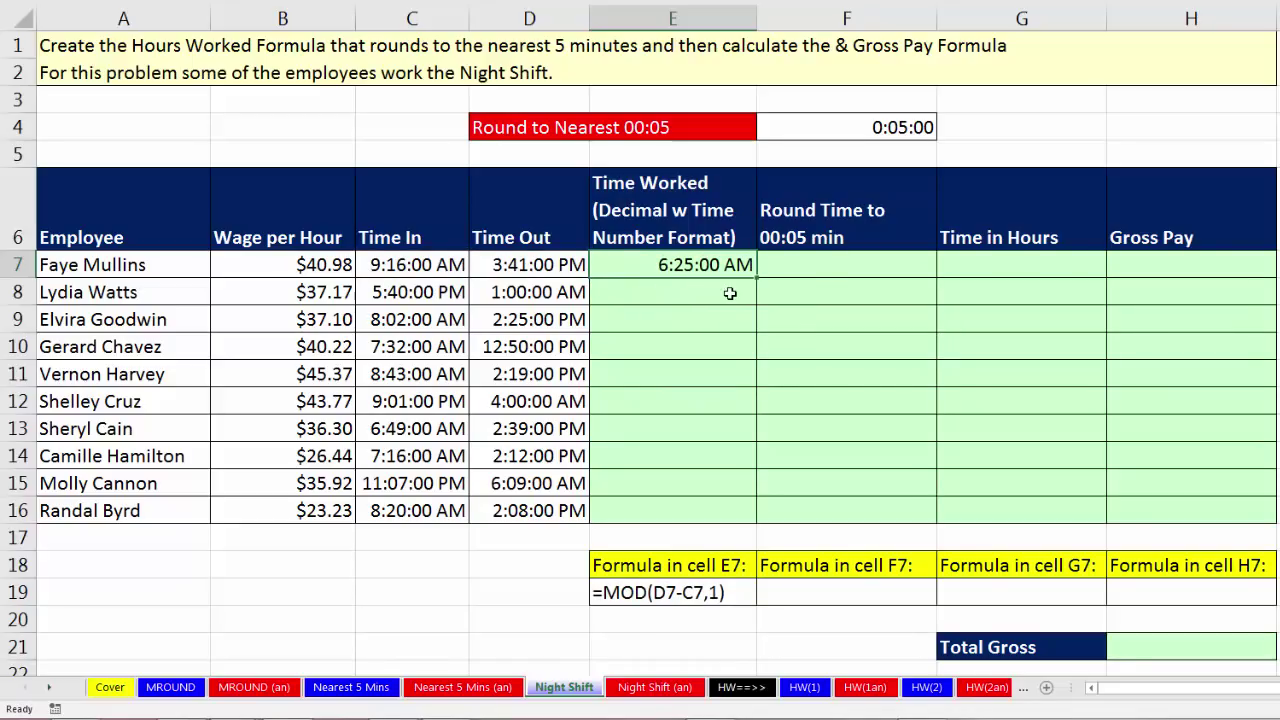
{"action": "left_click_drag", "start_coordinate": [758, 278], "coordinate": [763, 521]}
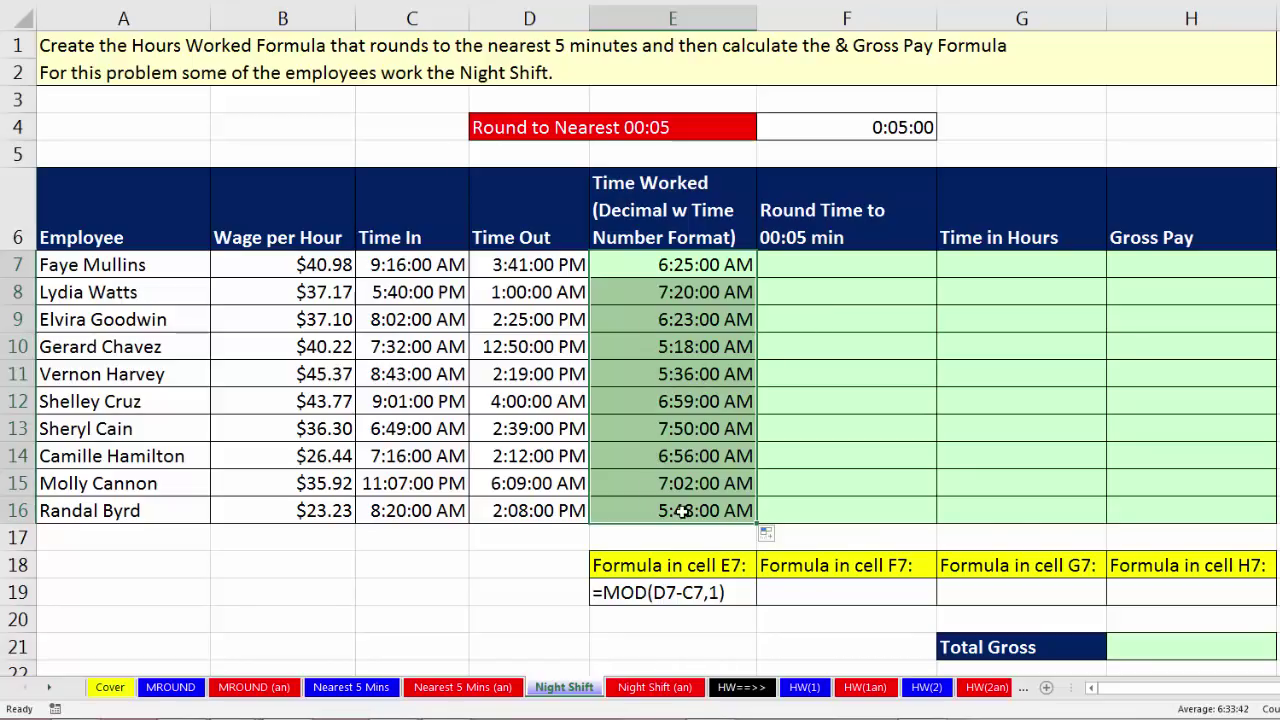
Examine the times worked in E7:E11 and how each should round in column F to the nearest 5 minutes
{"action": "left_click", "coordinate": [691, 268]}
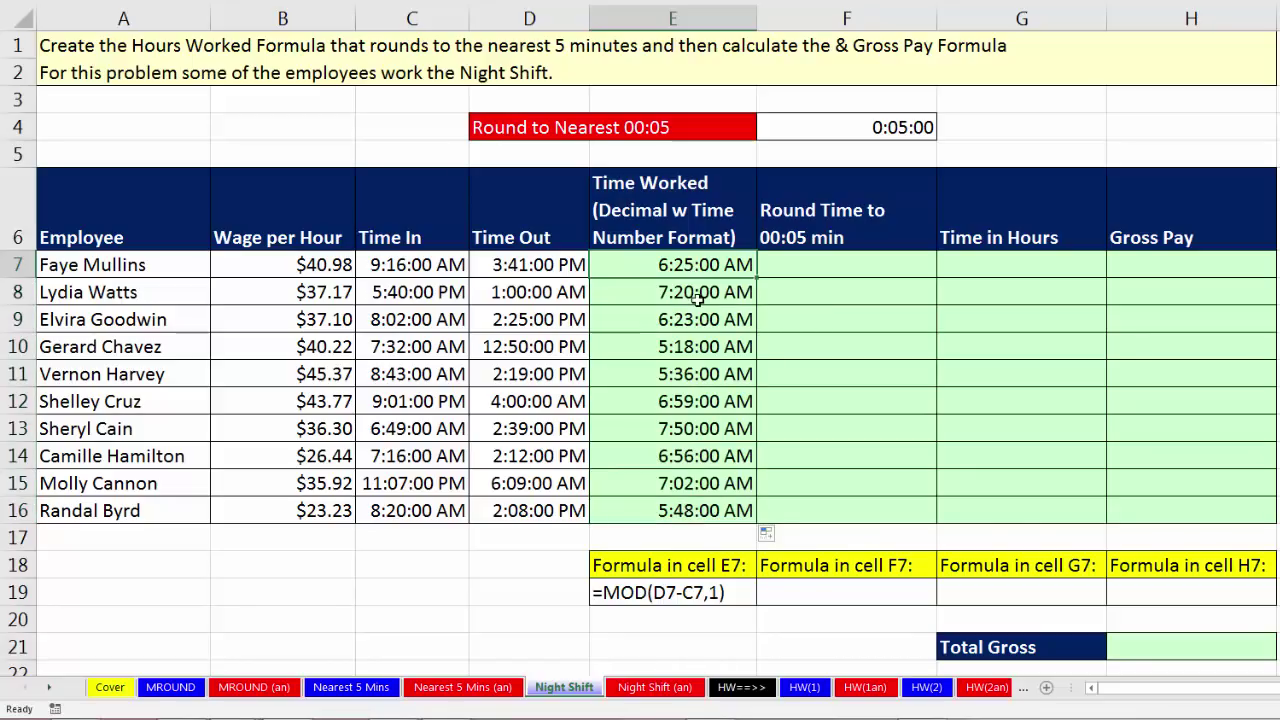
{"action": "left_click", "coordinate": [697, 294]}
{"action": "left_click", "coordinate": [700, 321]}
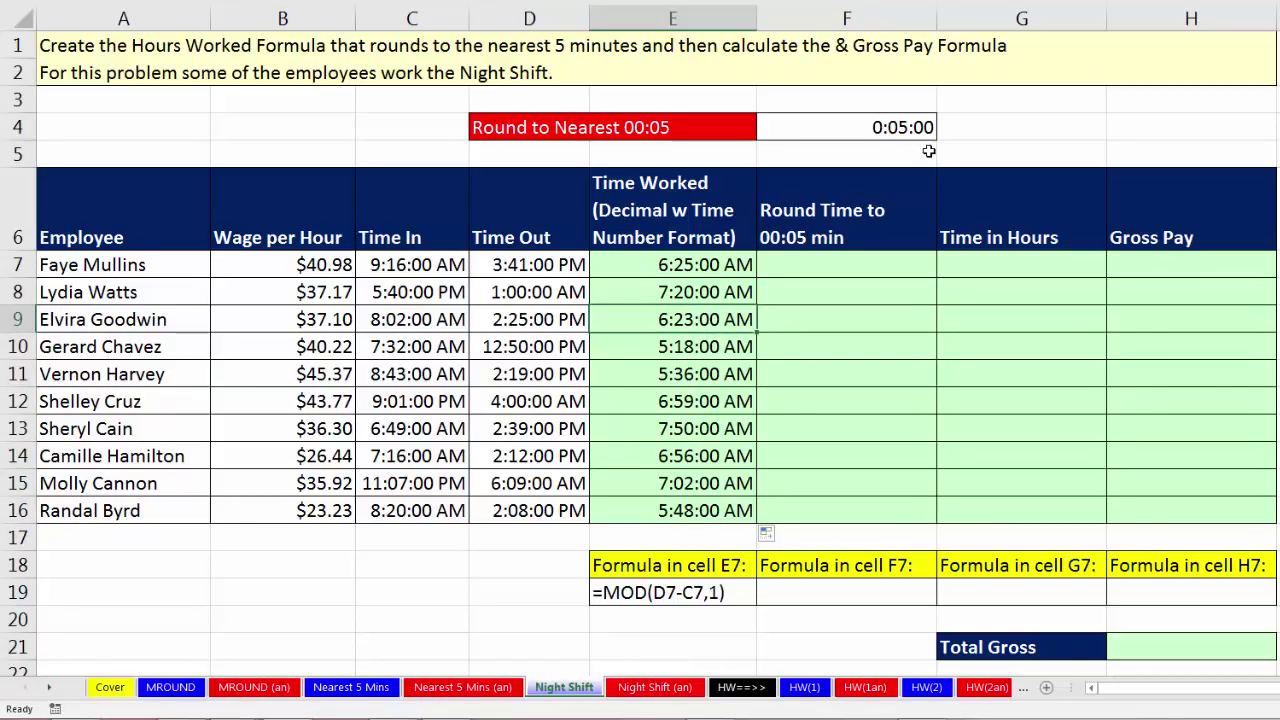
{"action": "left_click", "coordinate": [735, 264]}
{"action": "left_click", "coordinate": [792, 261]}
{"action": "left_click", "coordinate": [777, 297]}
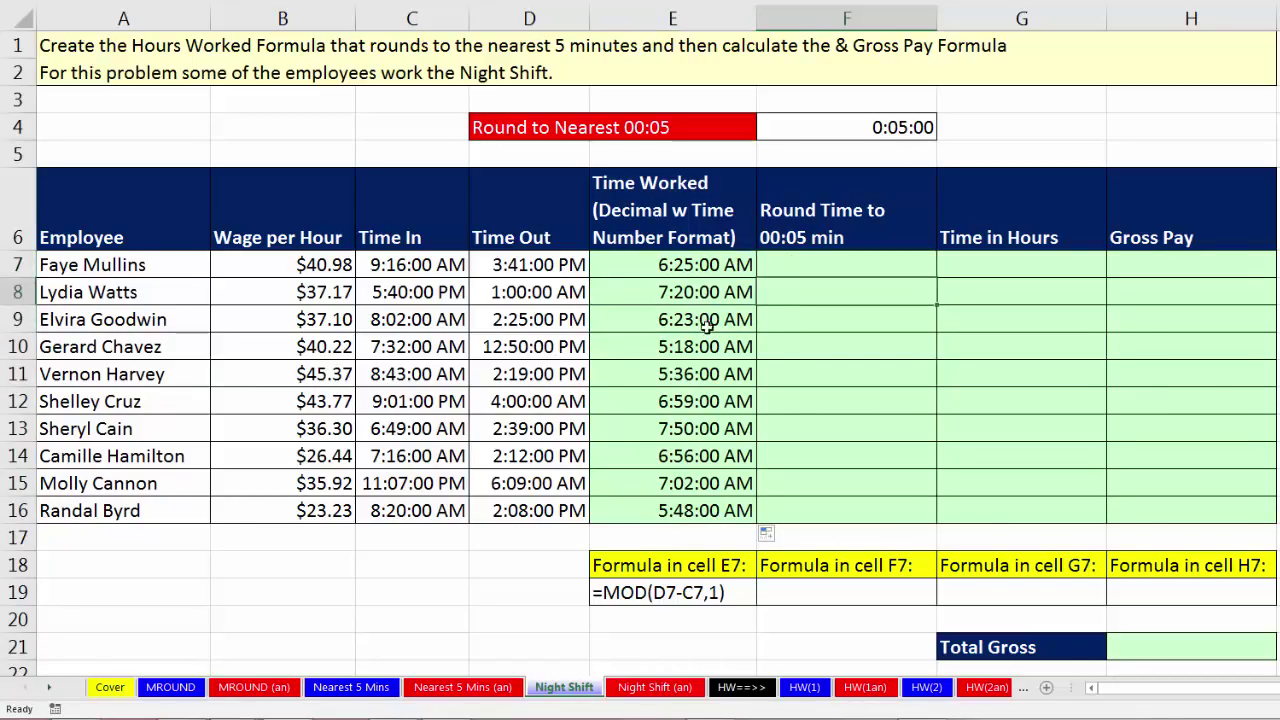
{"action": "left_click", "coordinate": [789, 319]}
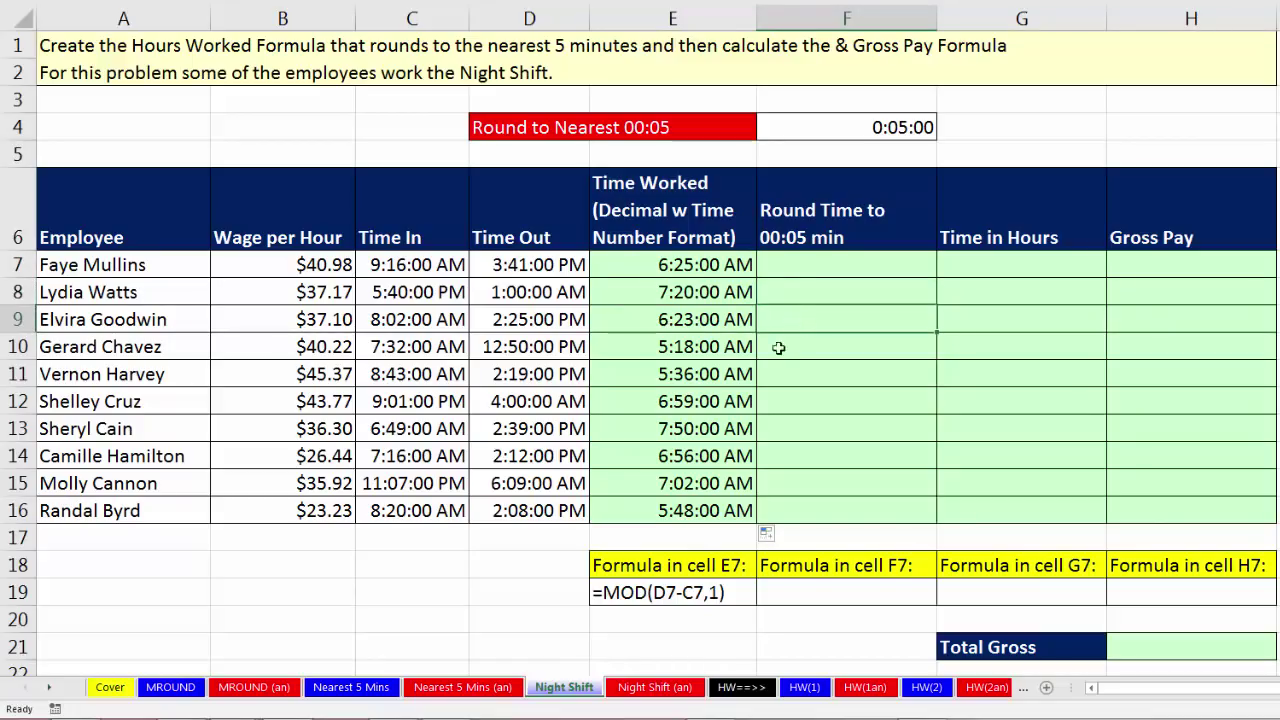
{"action": "left_click", "coordinate": [712, 355]}
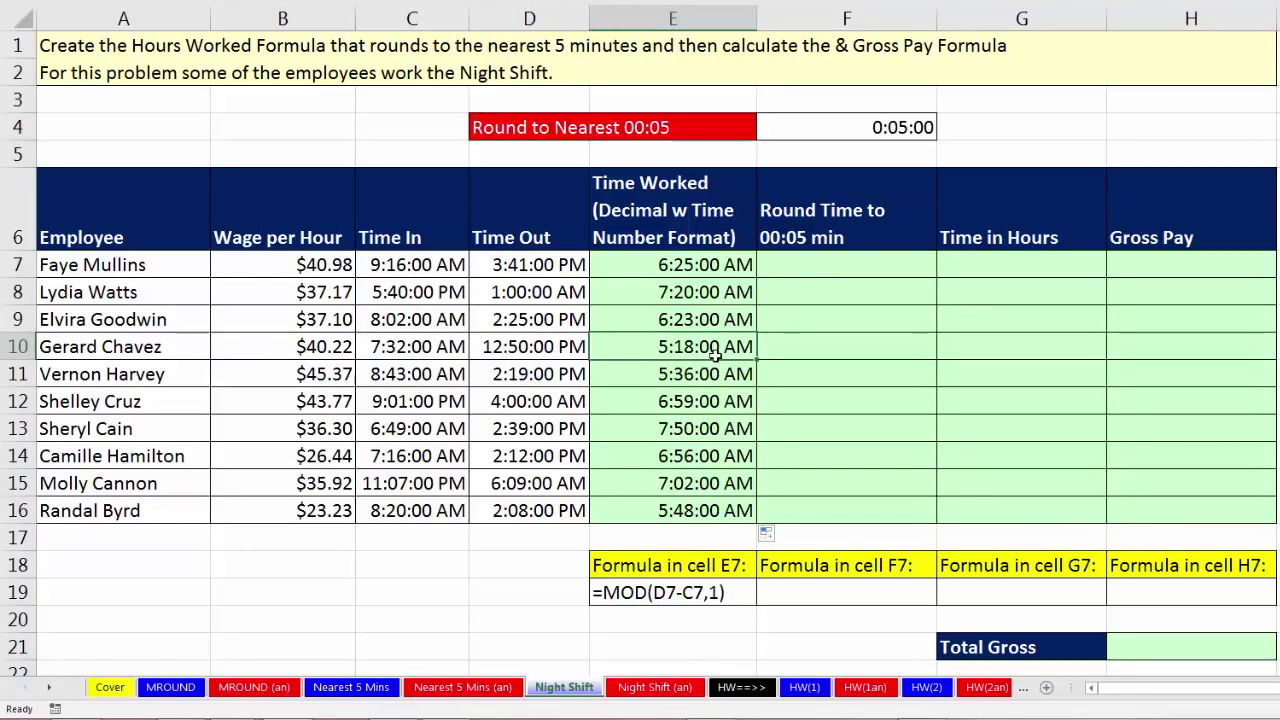
{"action": "left_click", "coordinate": [718, 375]}
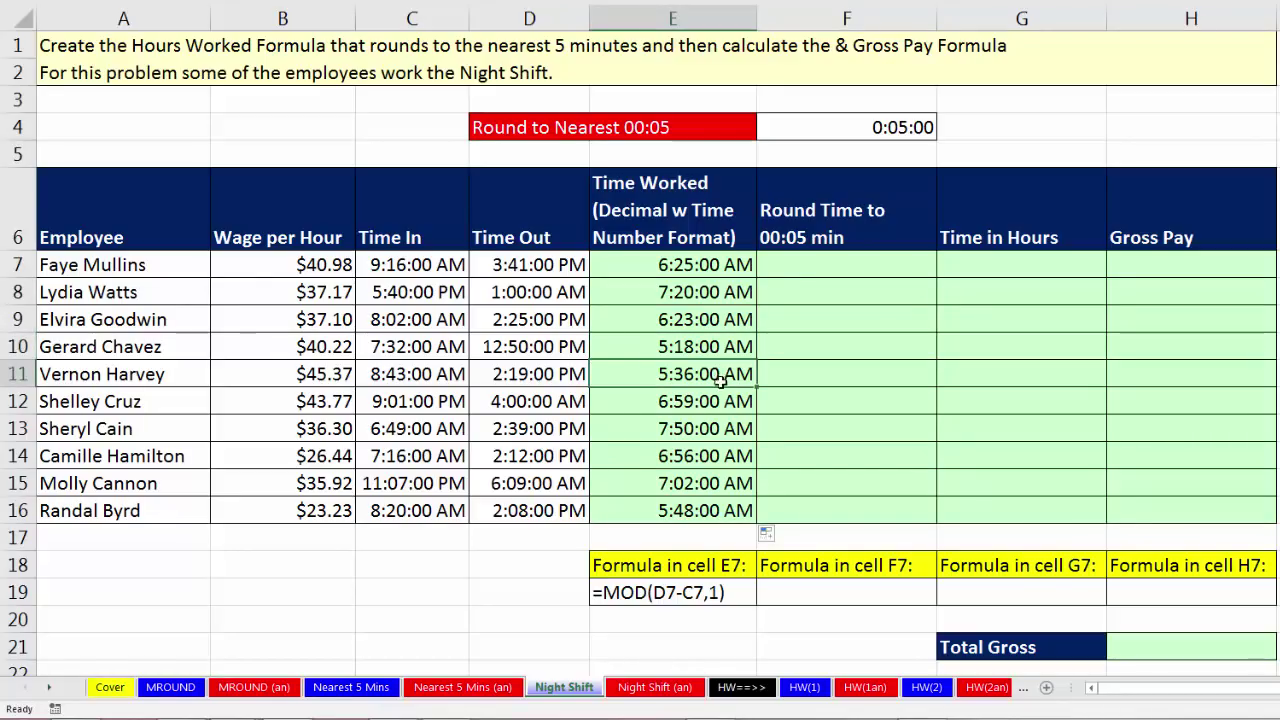
Round the time worked in F7 with =MROUND(E7,$F$4) and copy the formula down to F16
{"action": "left_click", "coordinate": [797, 264]}
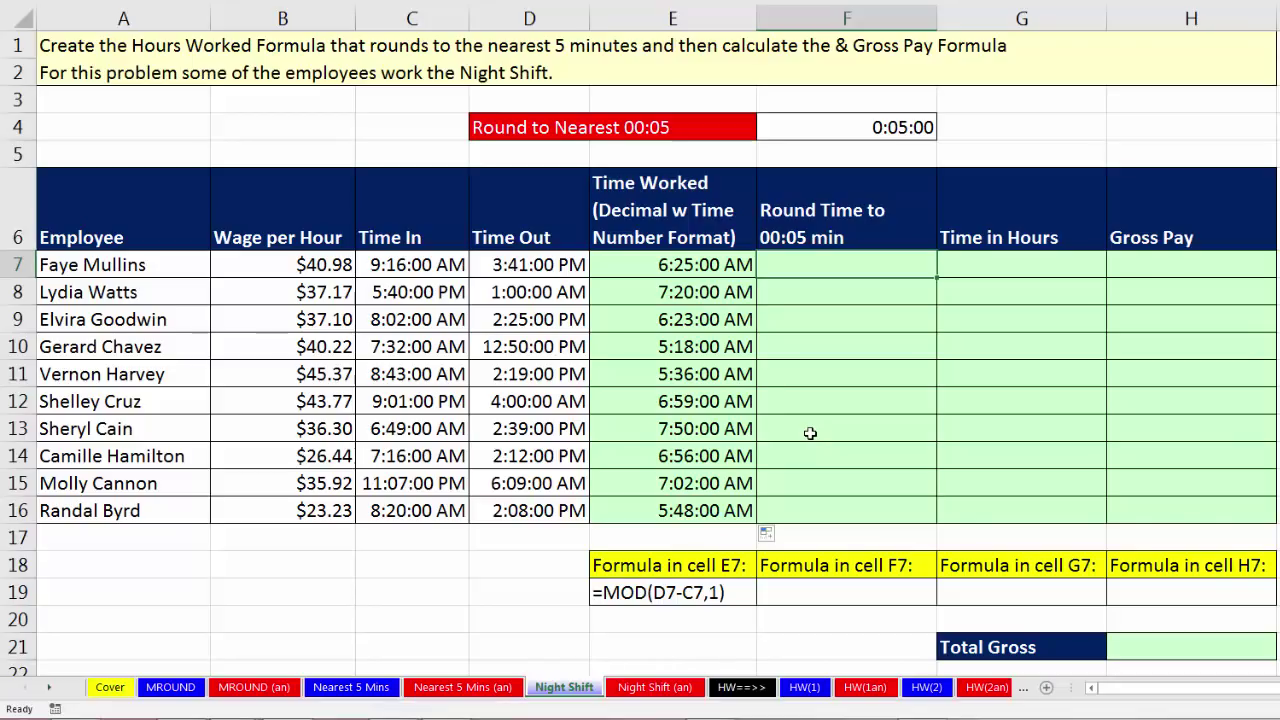
{"action": "type", "text": "=mr"}
{"action": "key", "text": "Tab"}
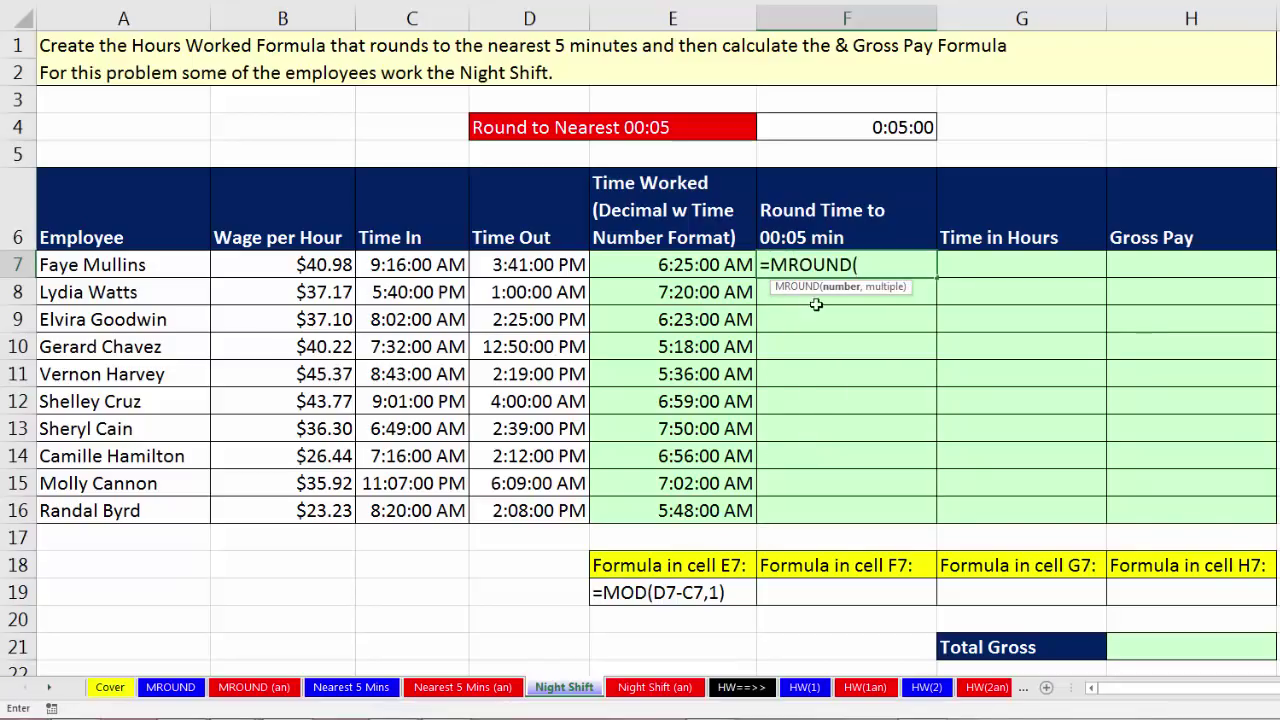
{"action": "left_click", "coordinate": [703, 266]}
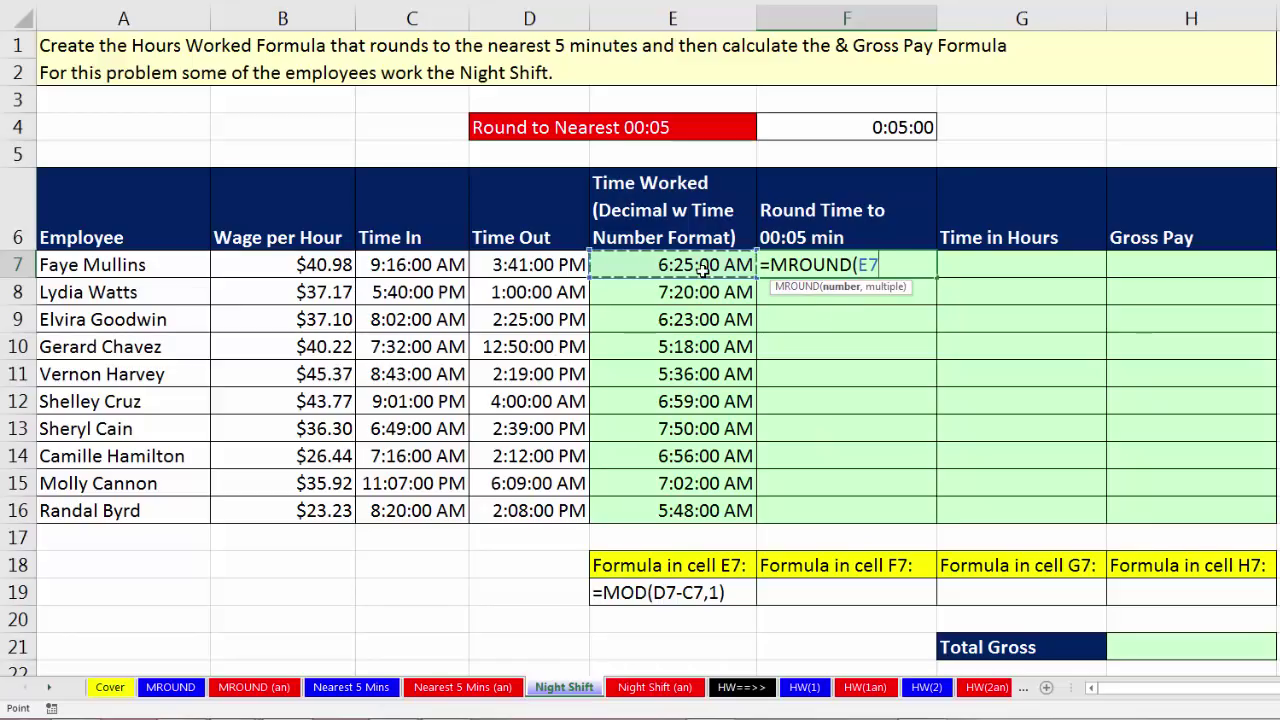
{"action": "type", "text": ","}
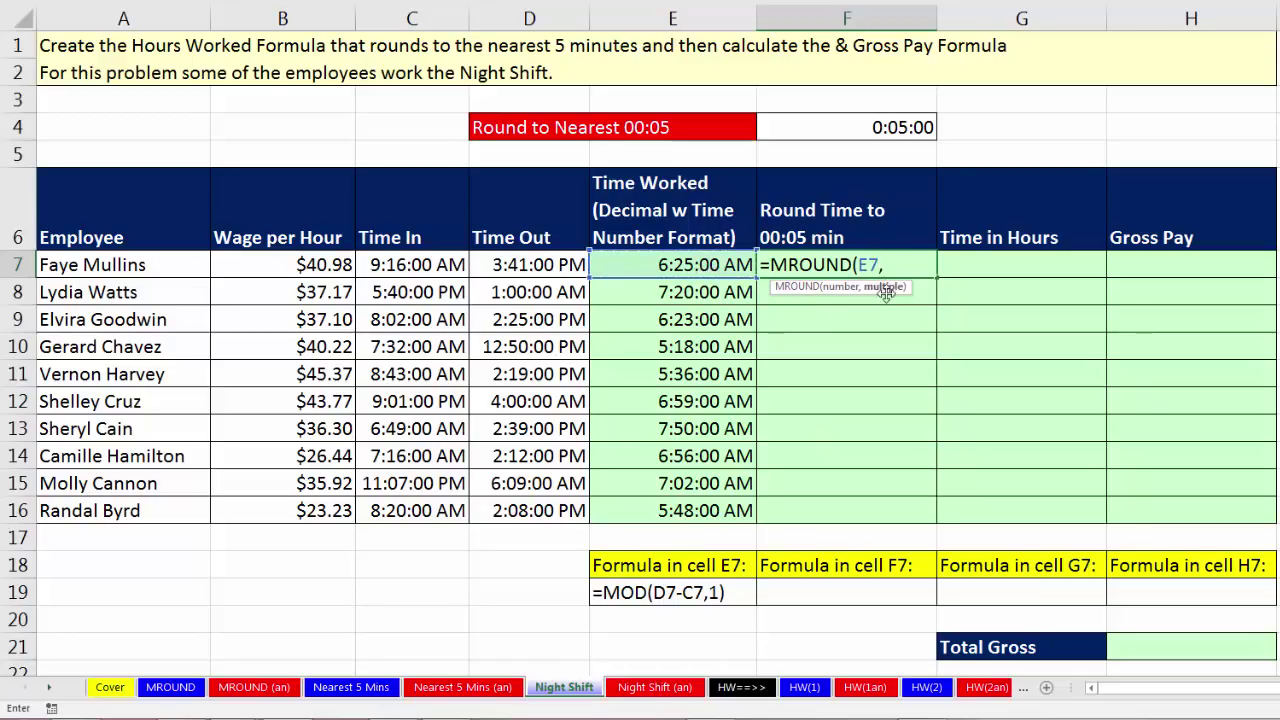
{"action": "left_click", "coordinate": [877, 138]}
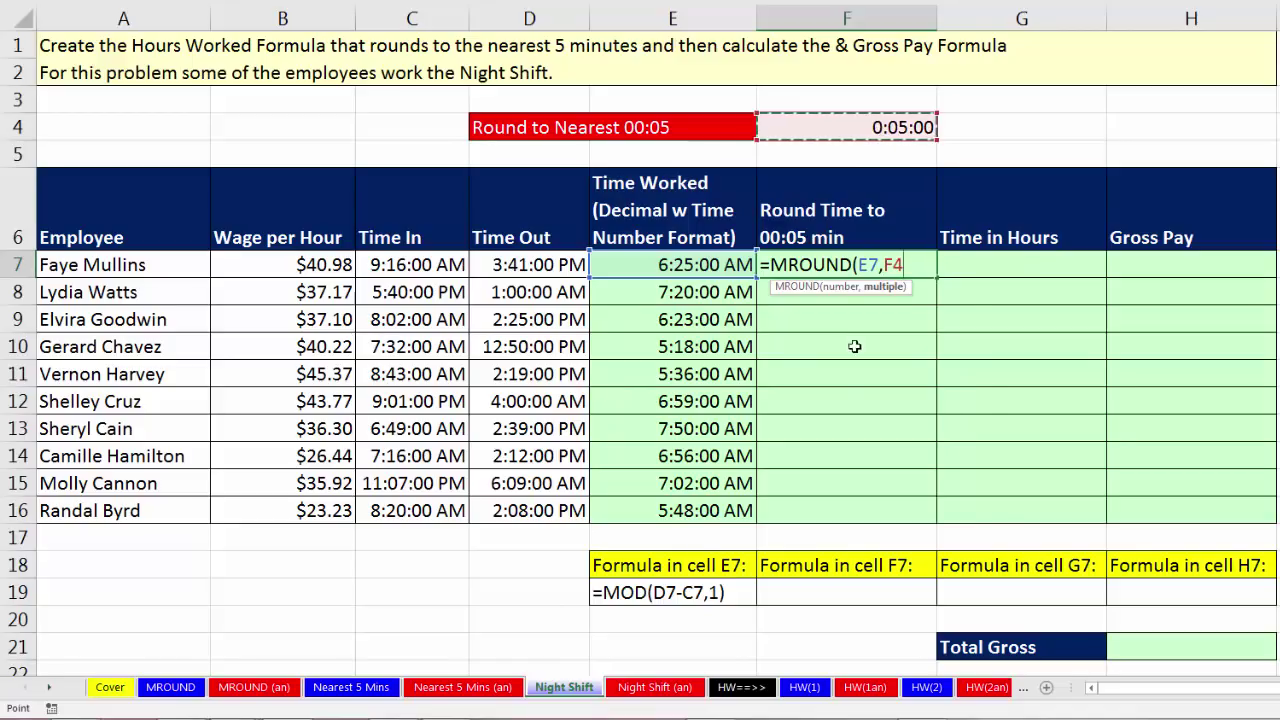
{"action": "key", "text": "F4"}
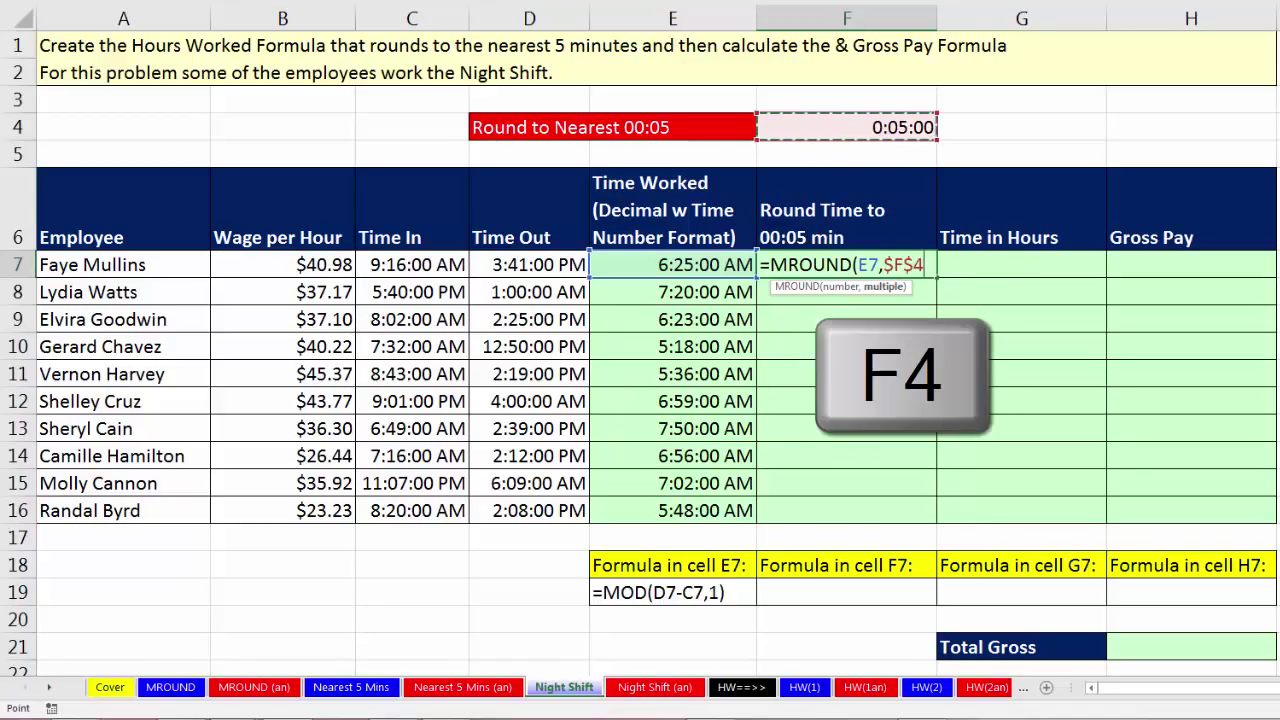
{"action": "type", "text": ")"}
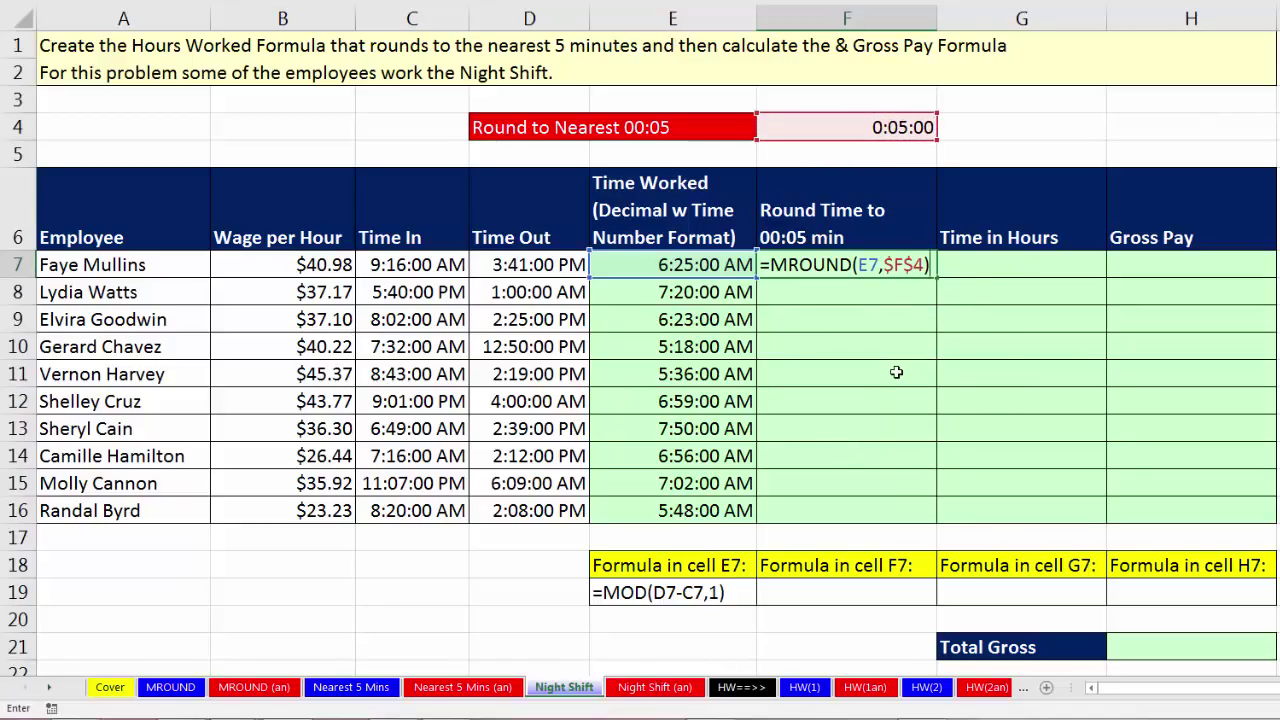
{"action": "key", "text": "ctrl+Return"}
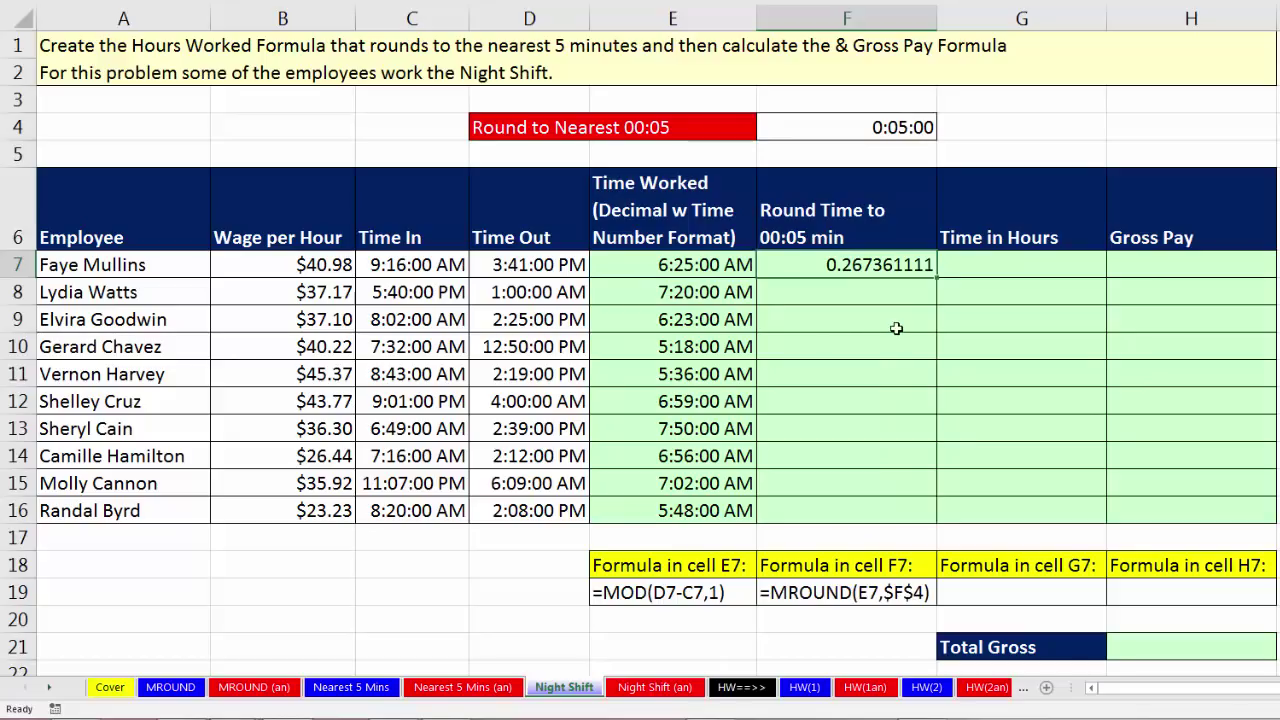
{"action": "double_click", "coordinate": [935, 278]}
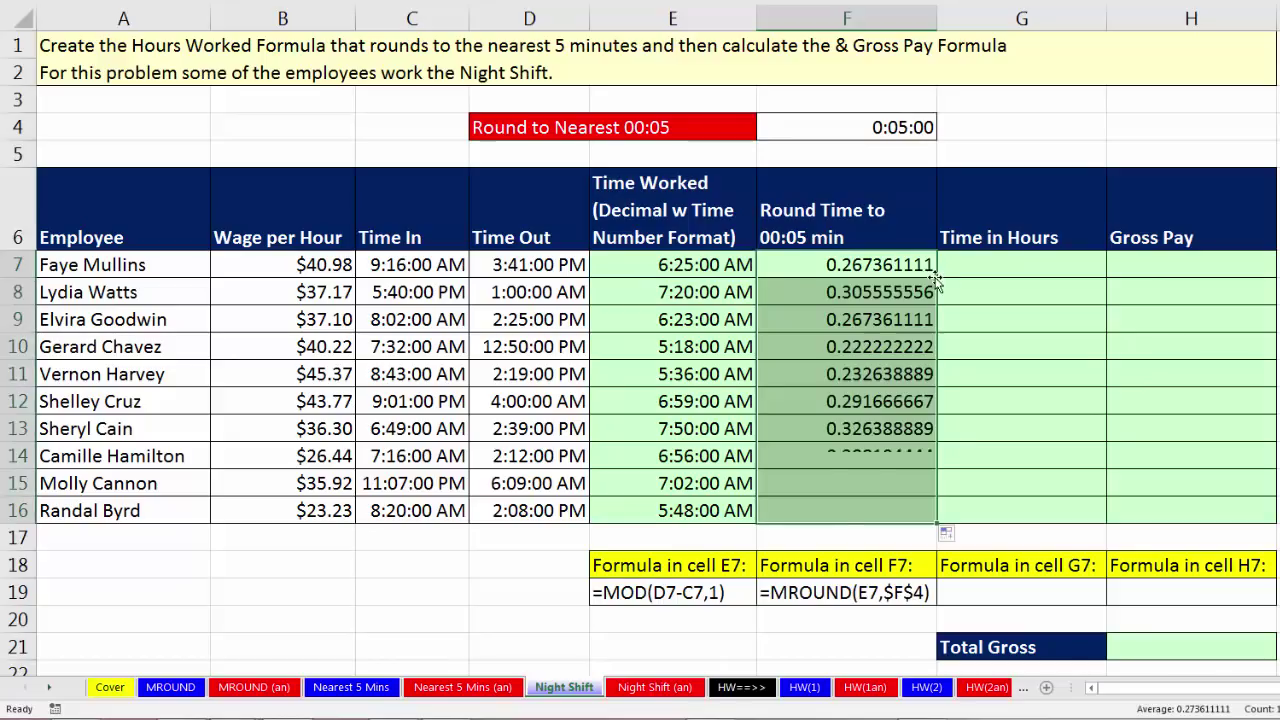
Copy the time formatting of E7:E16 onto the rounded times in F7:F16 with Format Painter
{"action": "left_click_drag", "start_coordinate": [705, 264], "coordinate": [703, 510]}
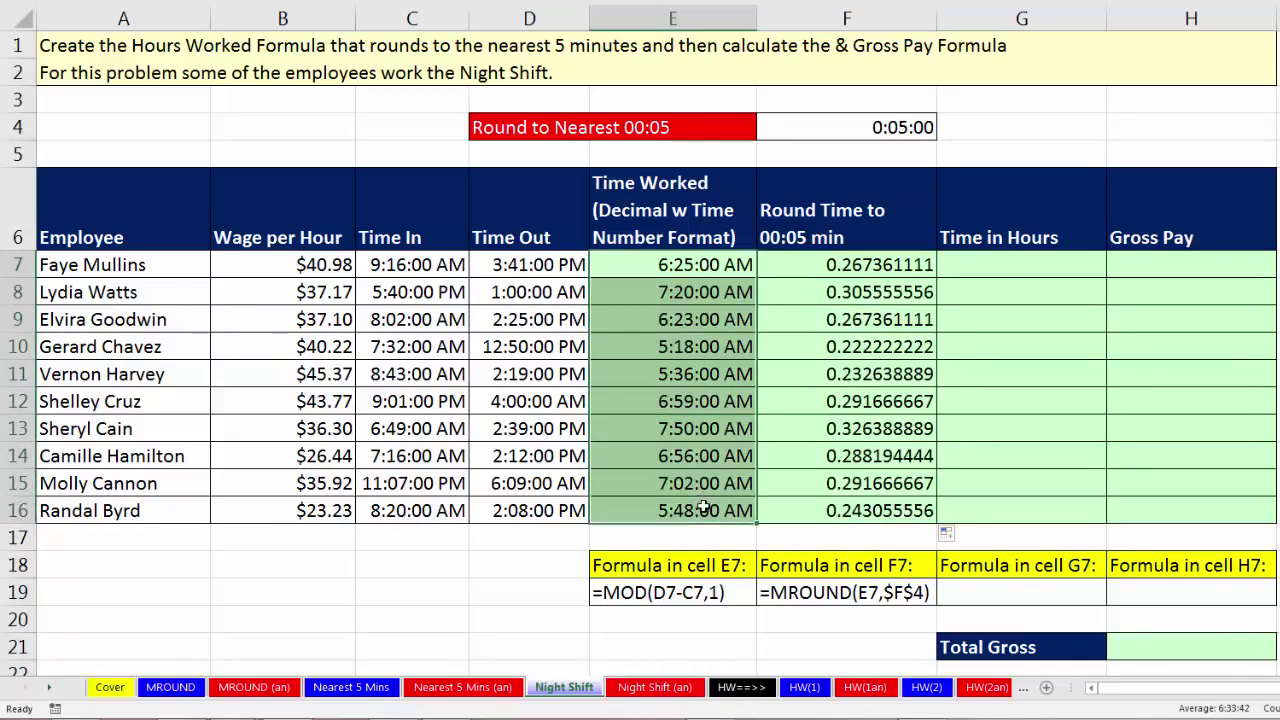
{"action": "right_click", "coordinate": [700, 265]}
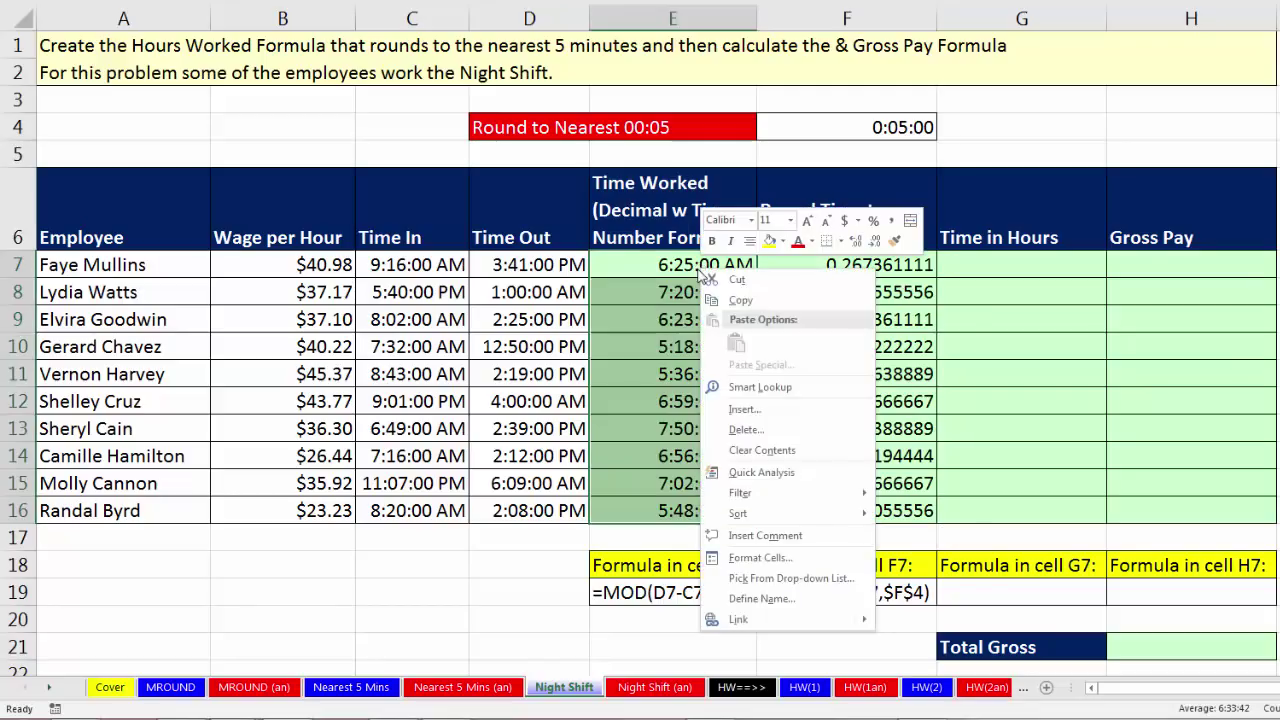
{"action": "left_click", "coordinate": [895, 243]}
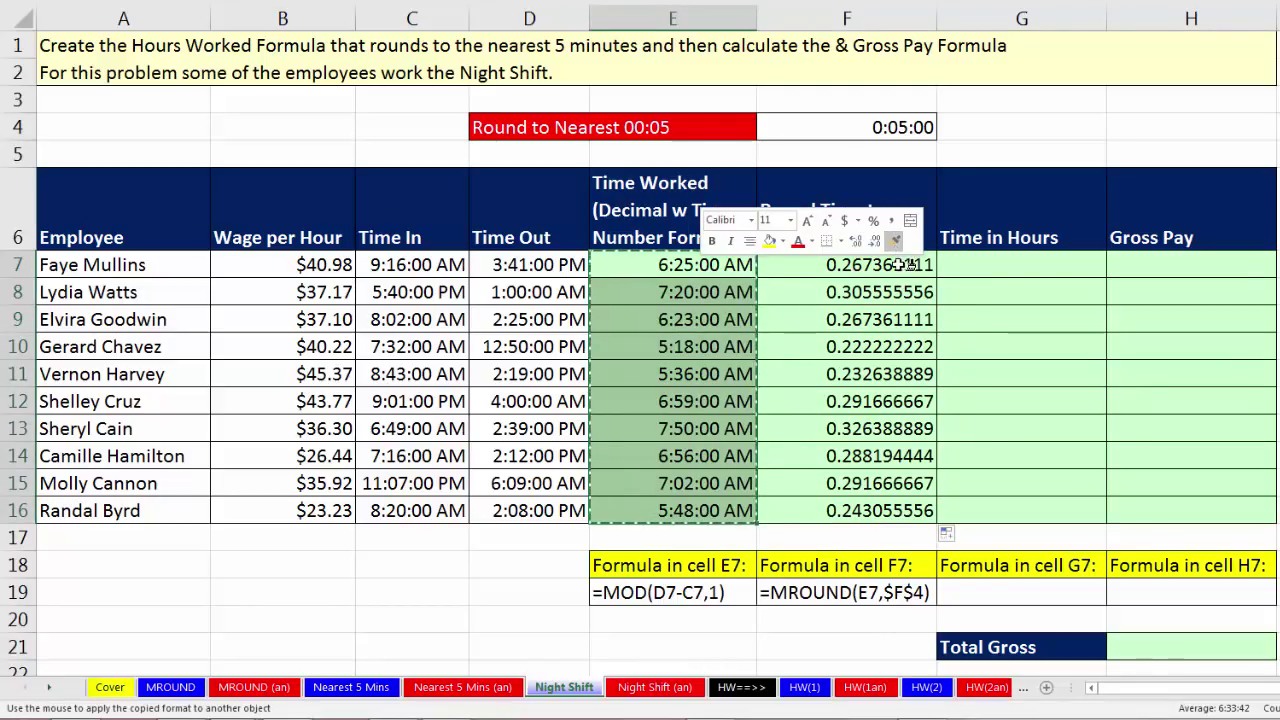
{"action": "left_click", "coordinate": [845, 268]}
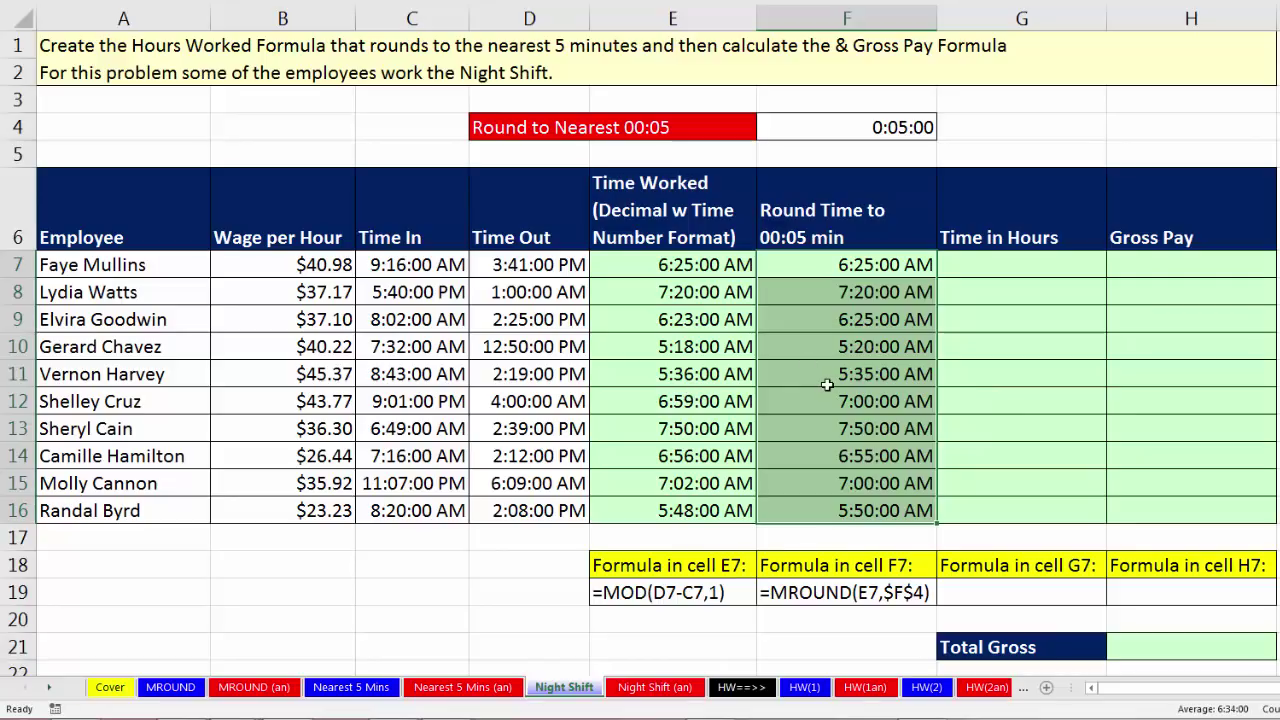
Check the cell references of the copied formulas in the last row, F16 and E16, and return to G7
{"action": "left_click", "coordinate": [835, 515]}
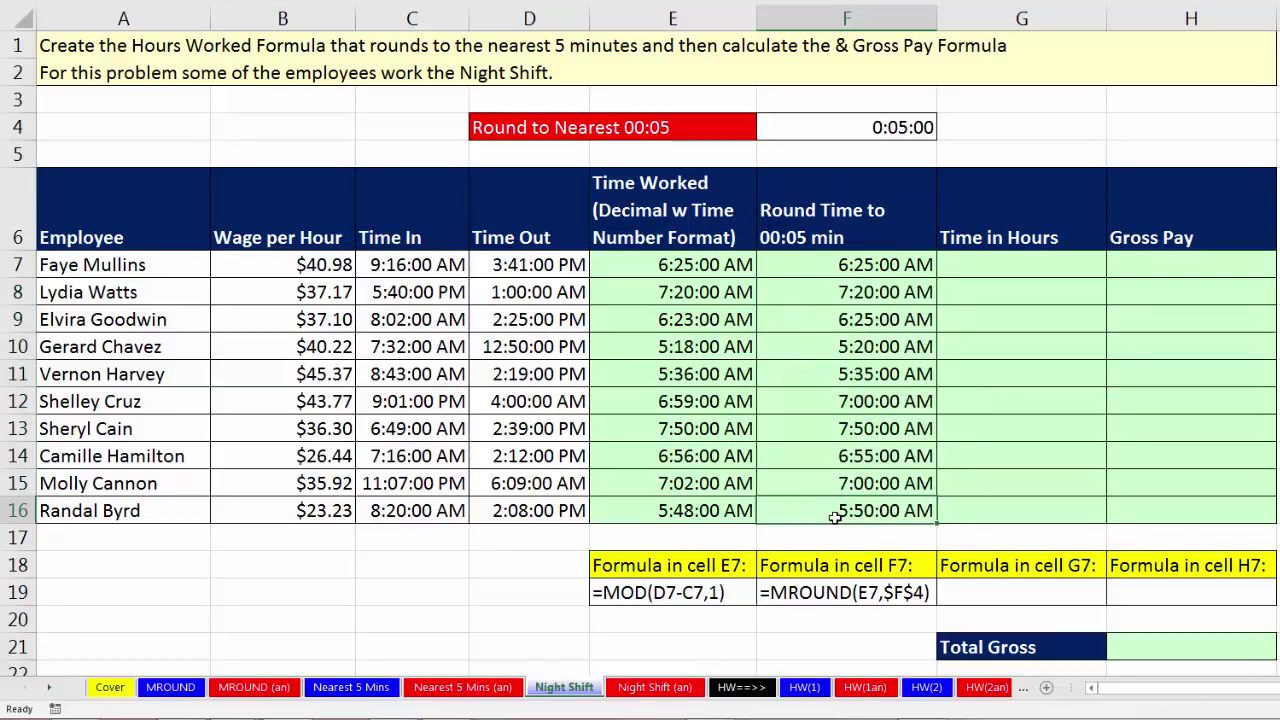
{"action": "key", "text": "F2"}
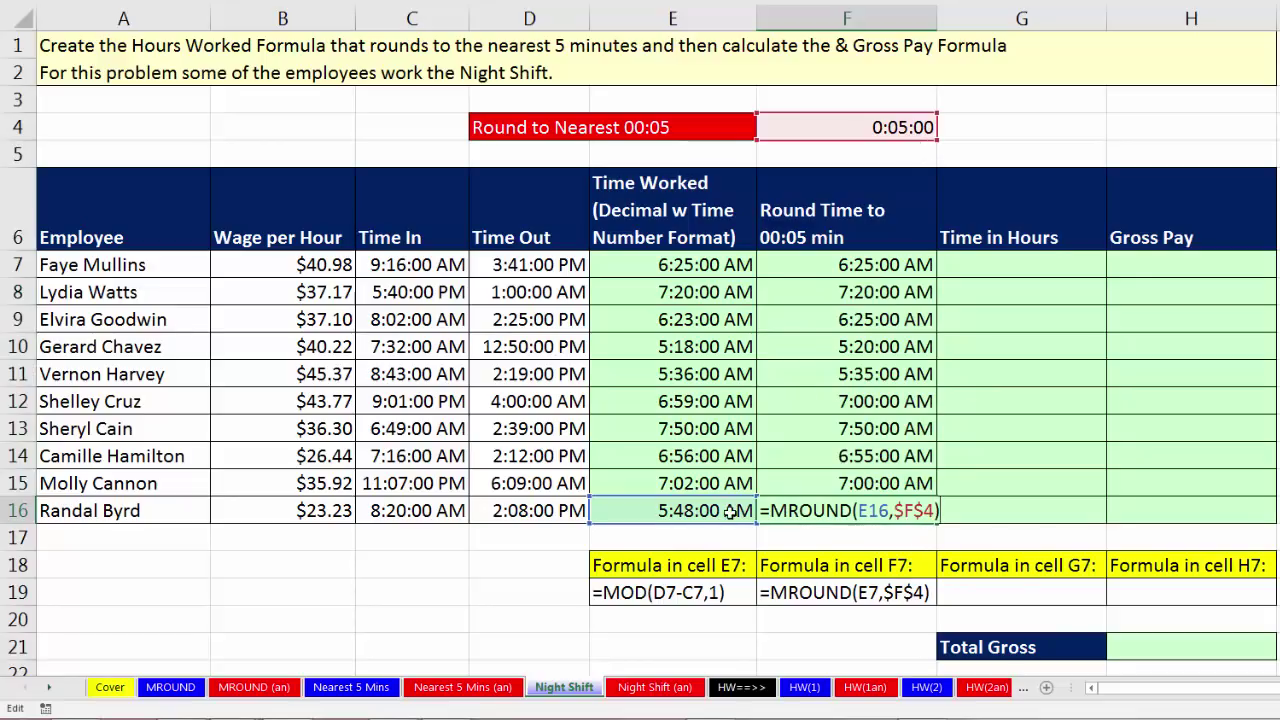
{"action": "key", "text": "Return"}
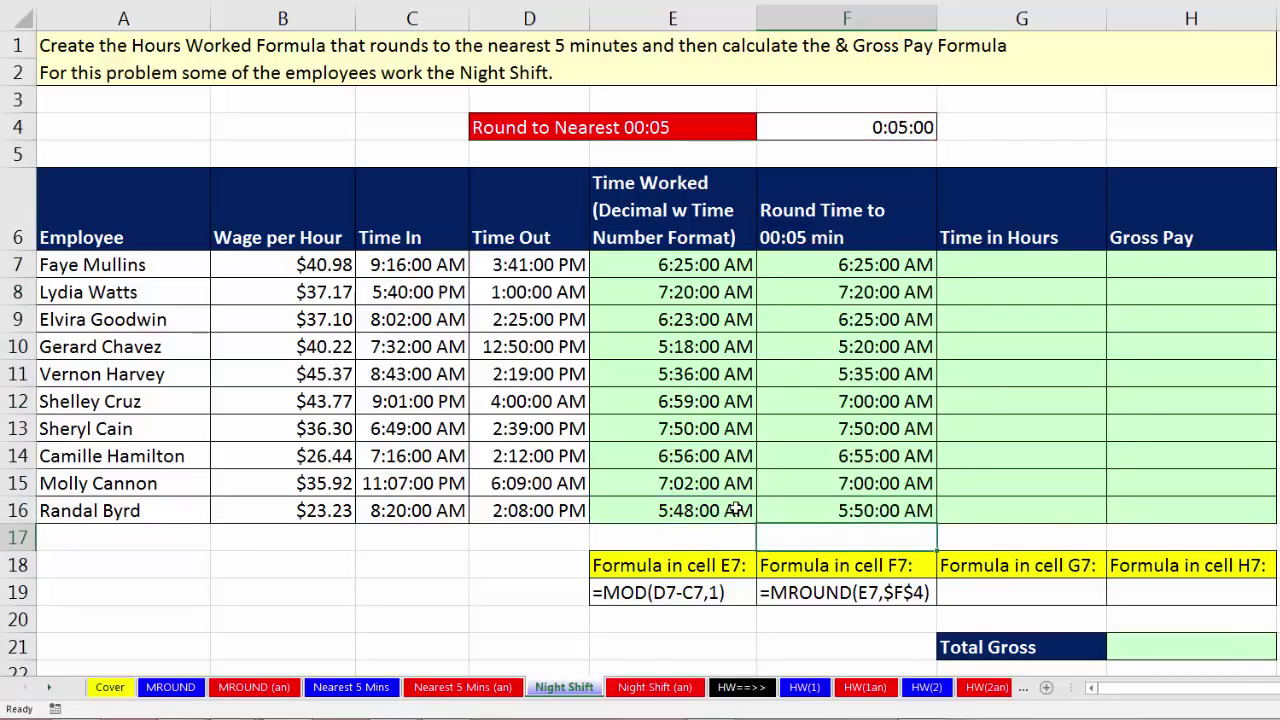
{"action": "left_click", "coordinate": [735, 510]}
{"action": "key", "text": "F2"}
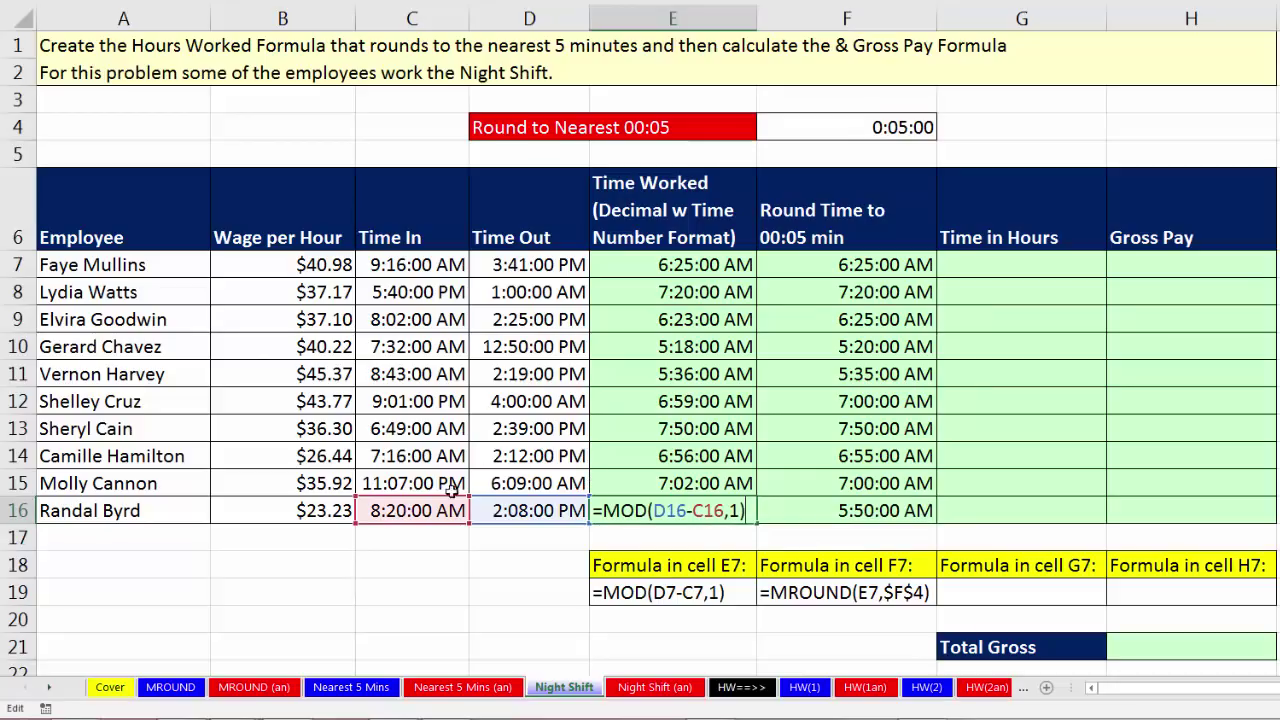
{"action": "left_click", "coordinate": [997, 270]}
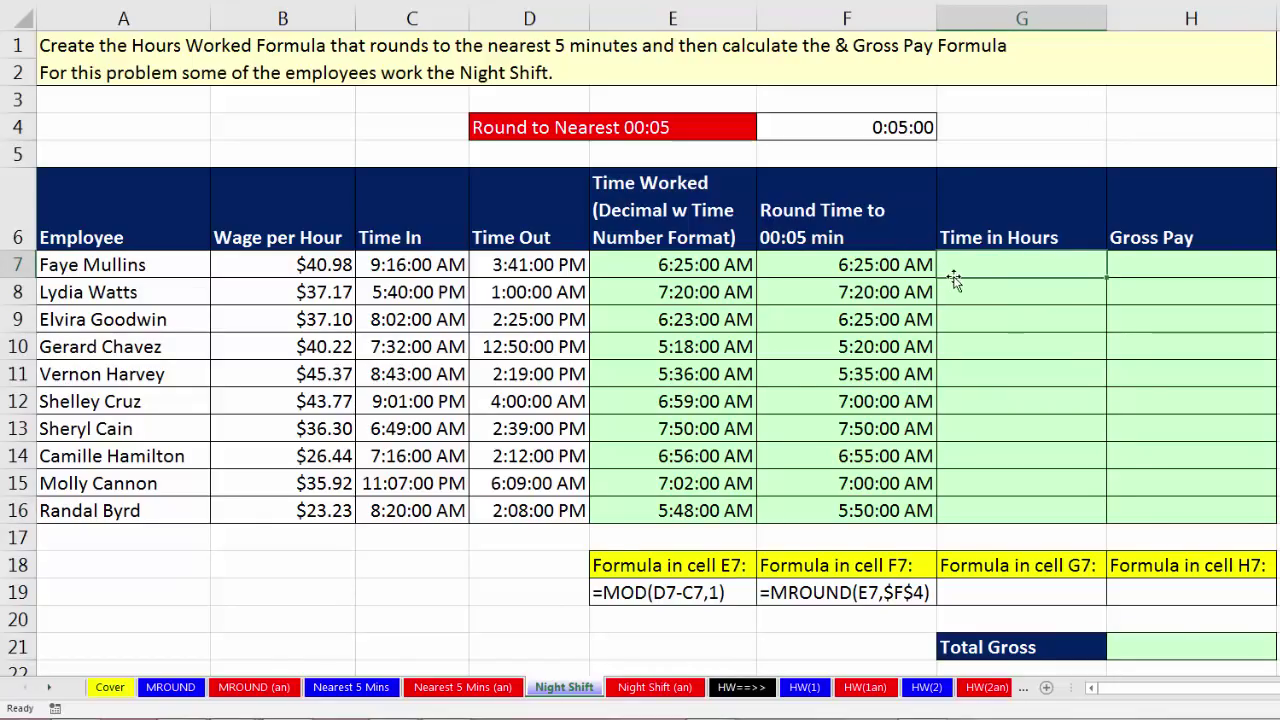
Convert the rounded time in F7 to hours by entering =F7*24 in G7
{"action": "type", "text": "="}
{"action": "key", "text": "Left"}
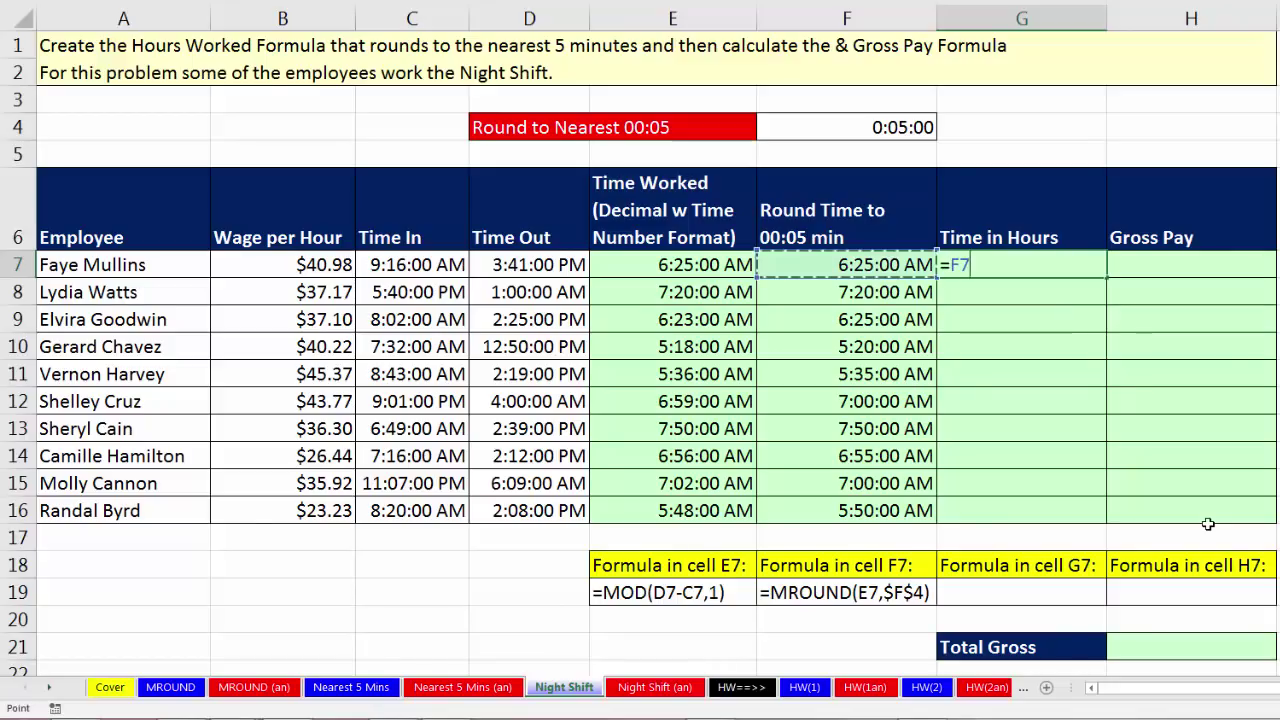
{"action": "type", "text": "*24"}
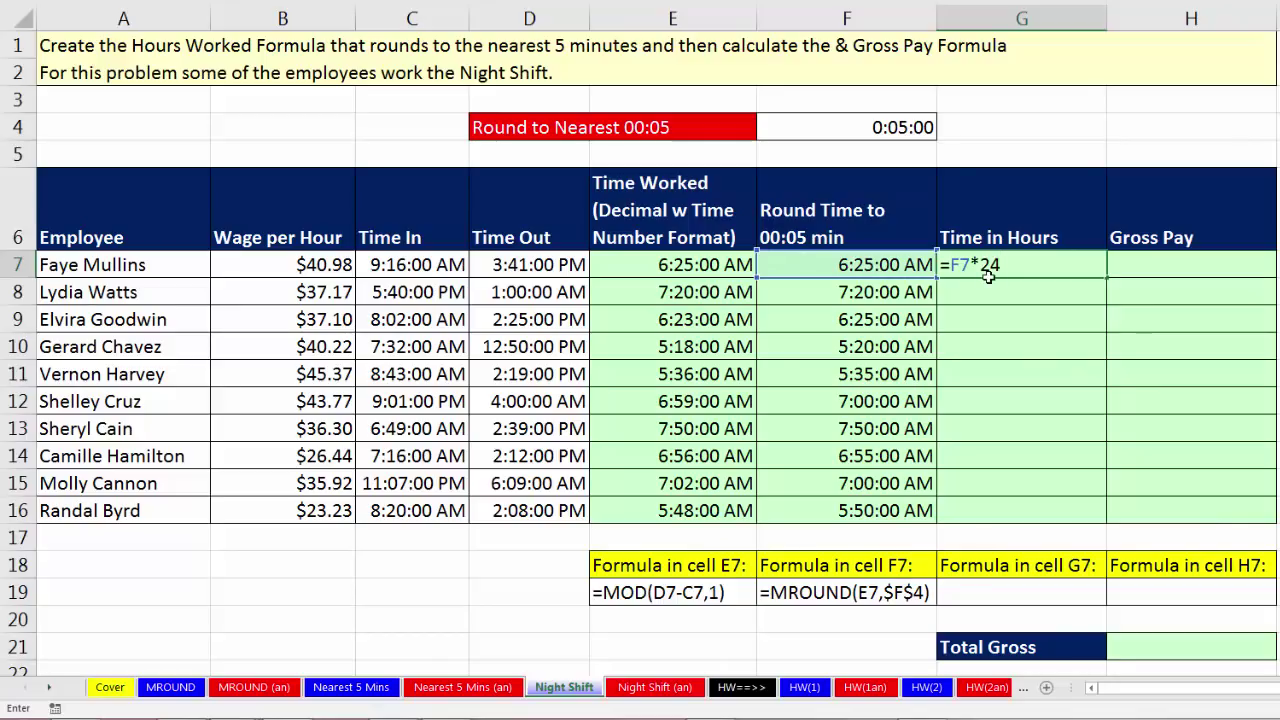
{"action": "key", "text": "ctrl+Return"}
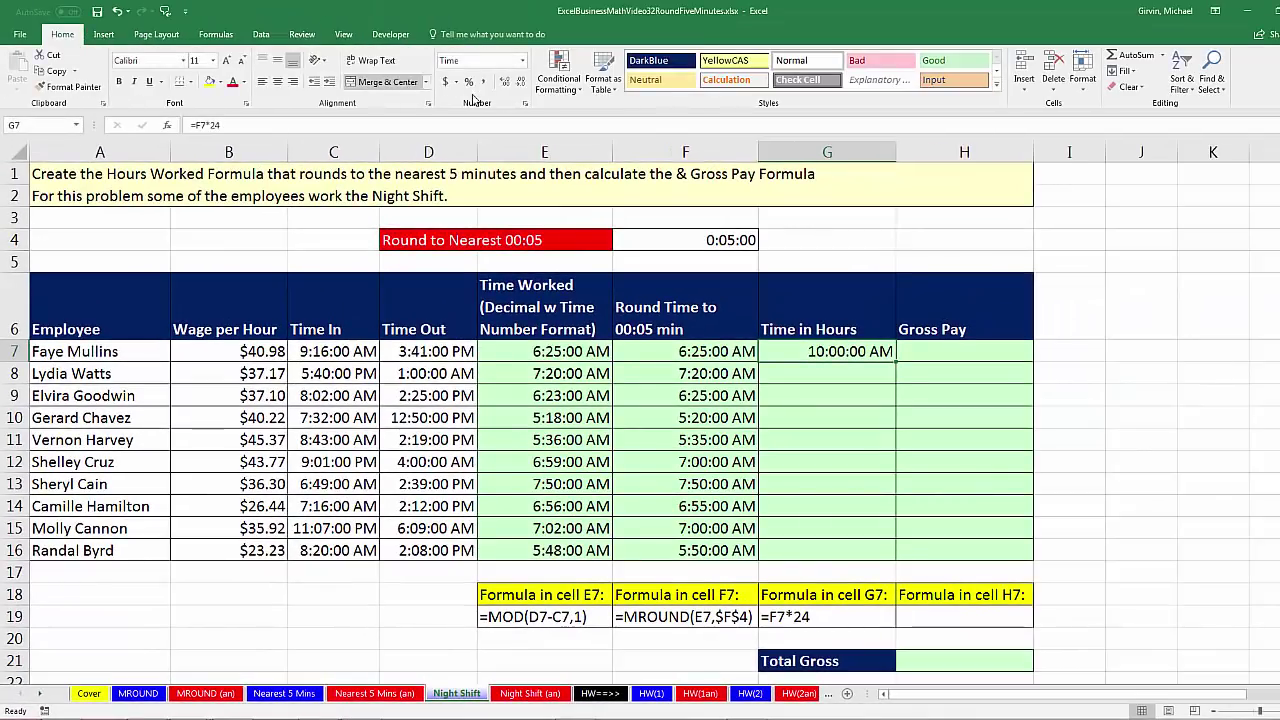
Apply the General number format to G7 and copy its formula down to G16
{"action": "left_click", "coordinate": [522, 61]}
{"action": "key", "text": "Escape"}
{"action": "key", "text": "ctrl+shift+grave"}
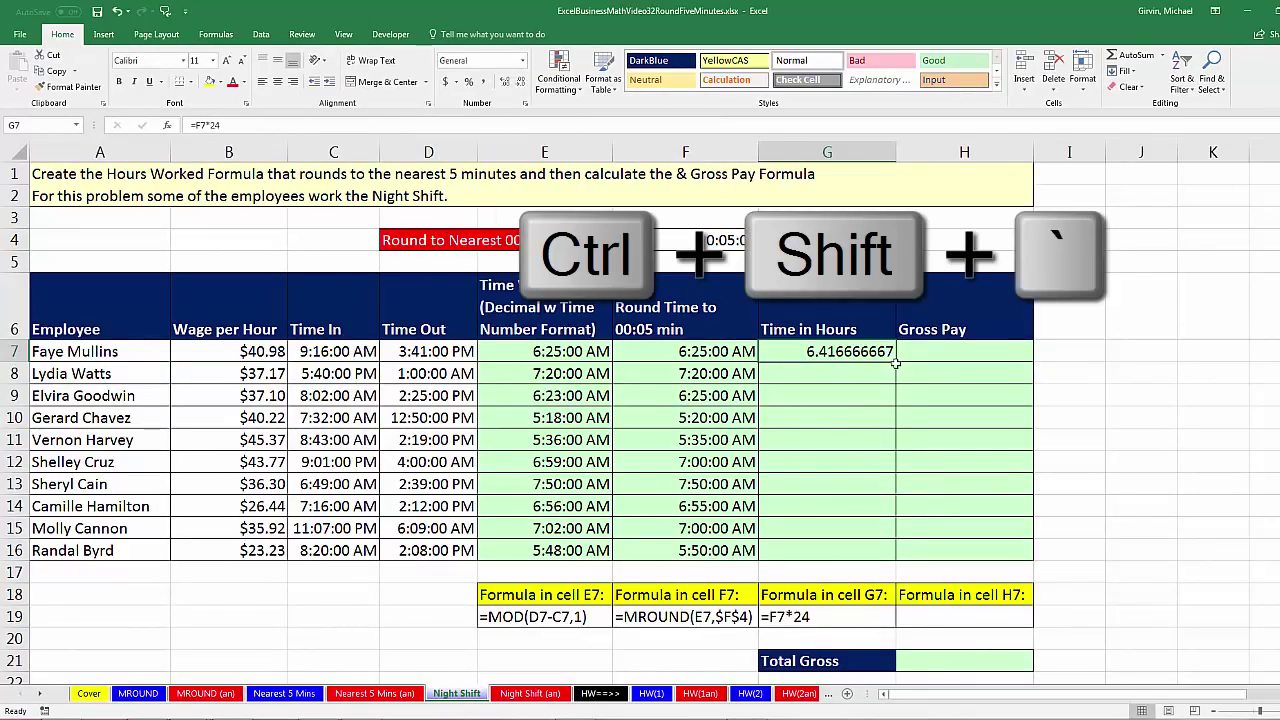
{"action": "double_click", "coordinate": [896, 364]}
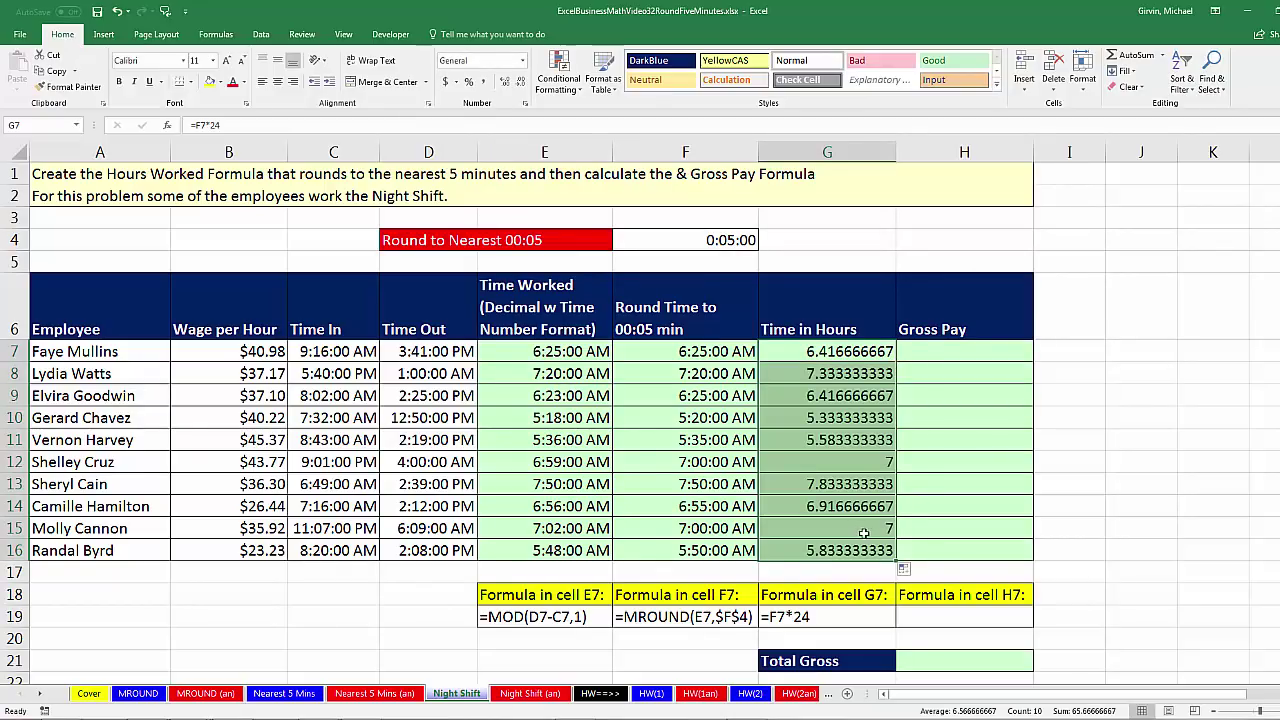
Calculate the gross pay in H7 with =ROUND(G7*B7,2), leaving H7 selected
{"action": "left_click", "coordinate": [922, 356]}
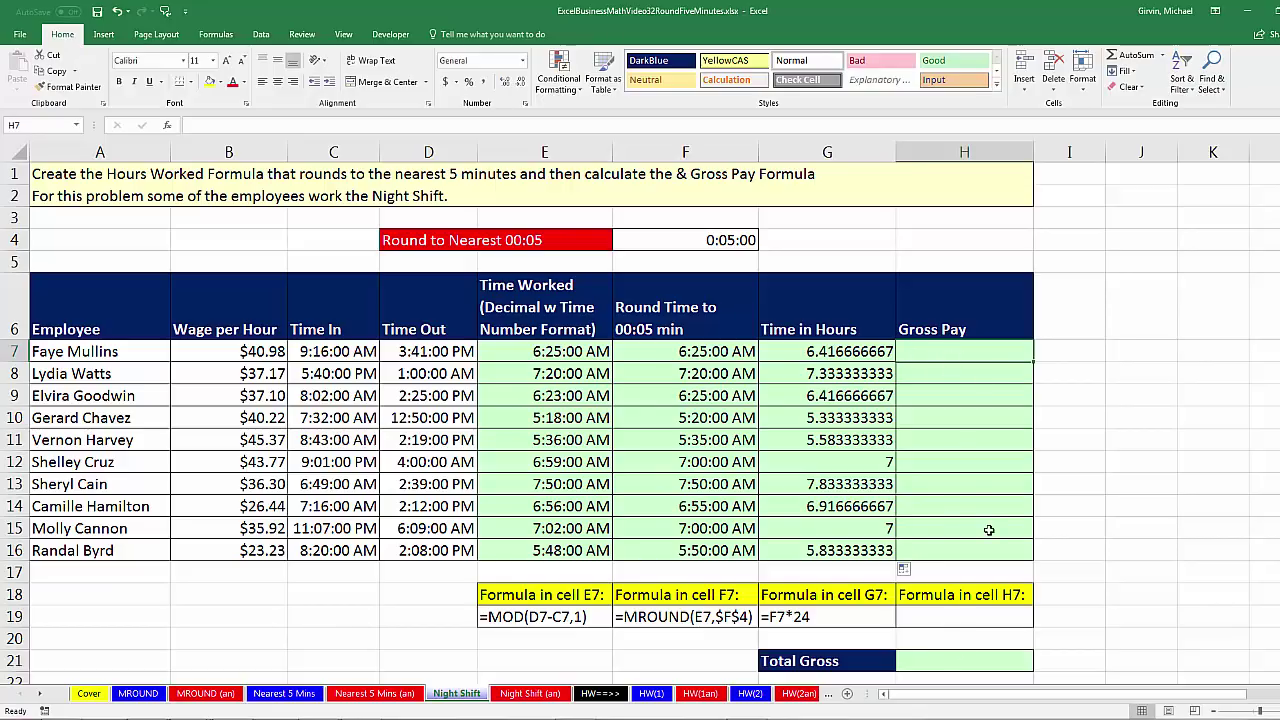
{"action": "type", "text": "=rou"}
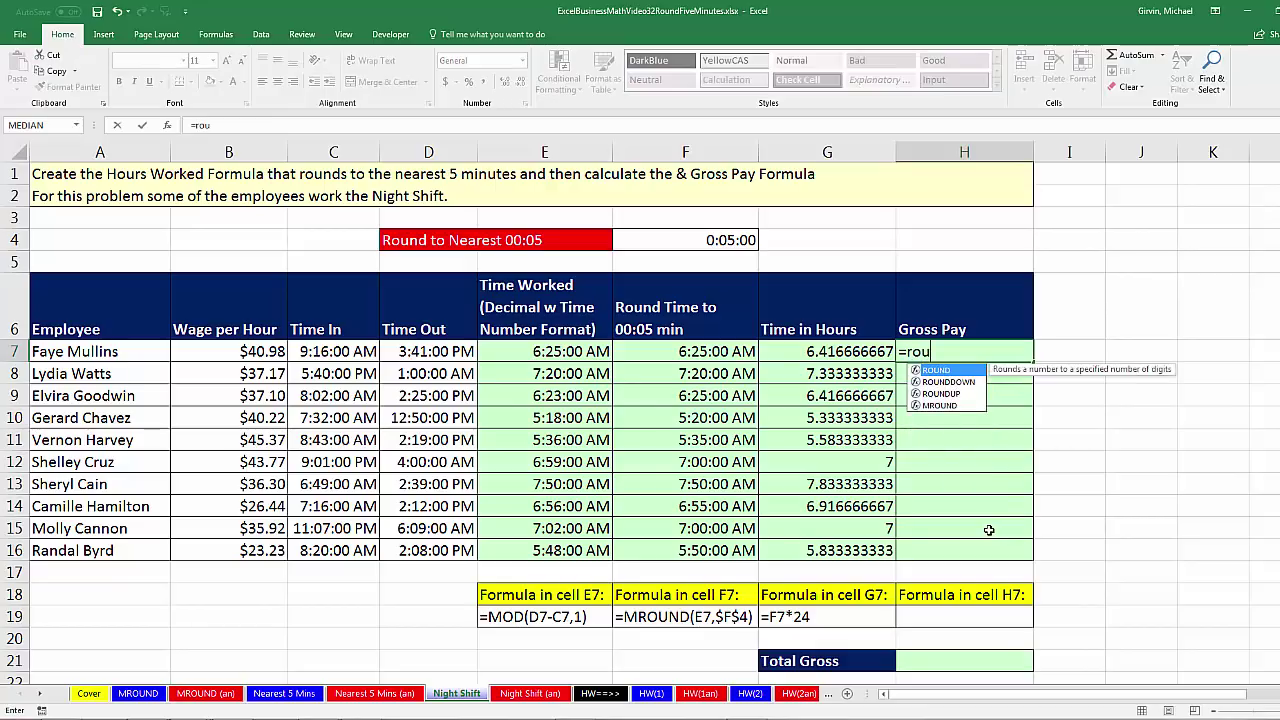
{"action": "type", "text": "n"}
{"action": "key", "text": "Tab"}
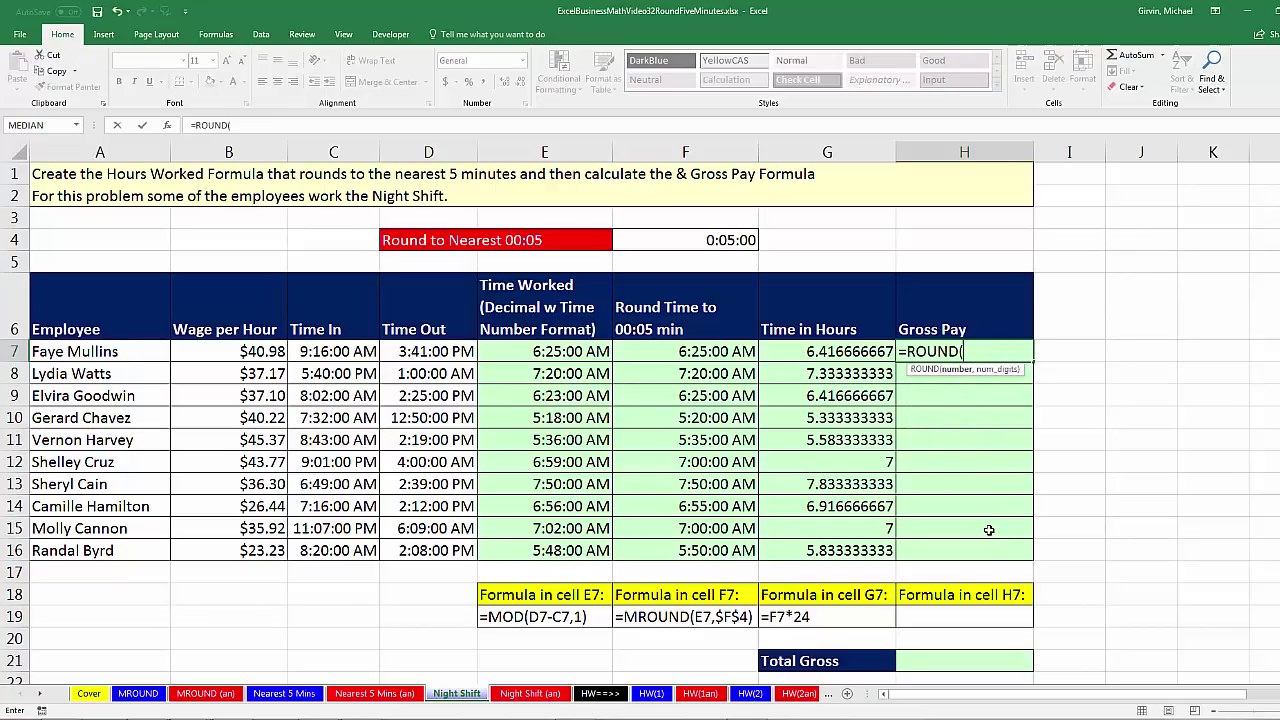
{"action": "left_click", "coordinate": [866, 354]}
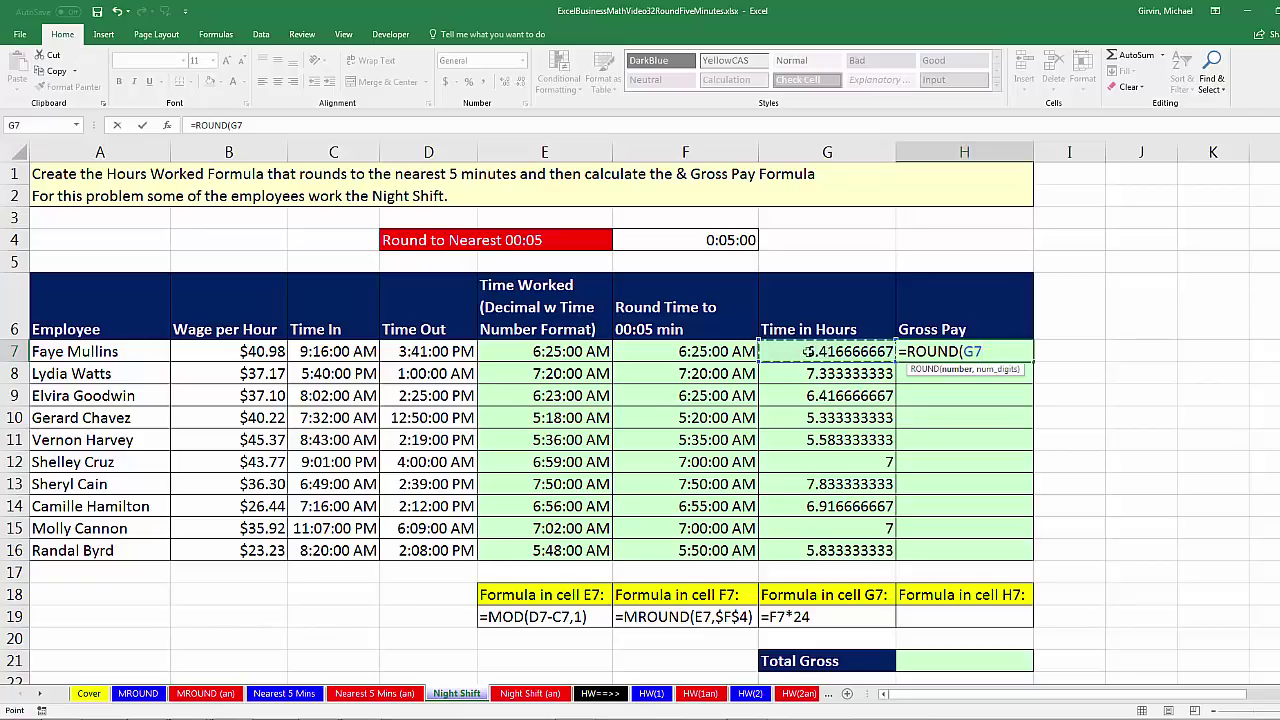
{"action": "type", "text": "*"}
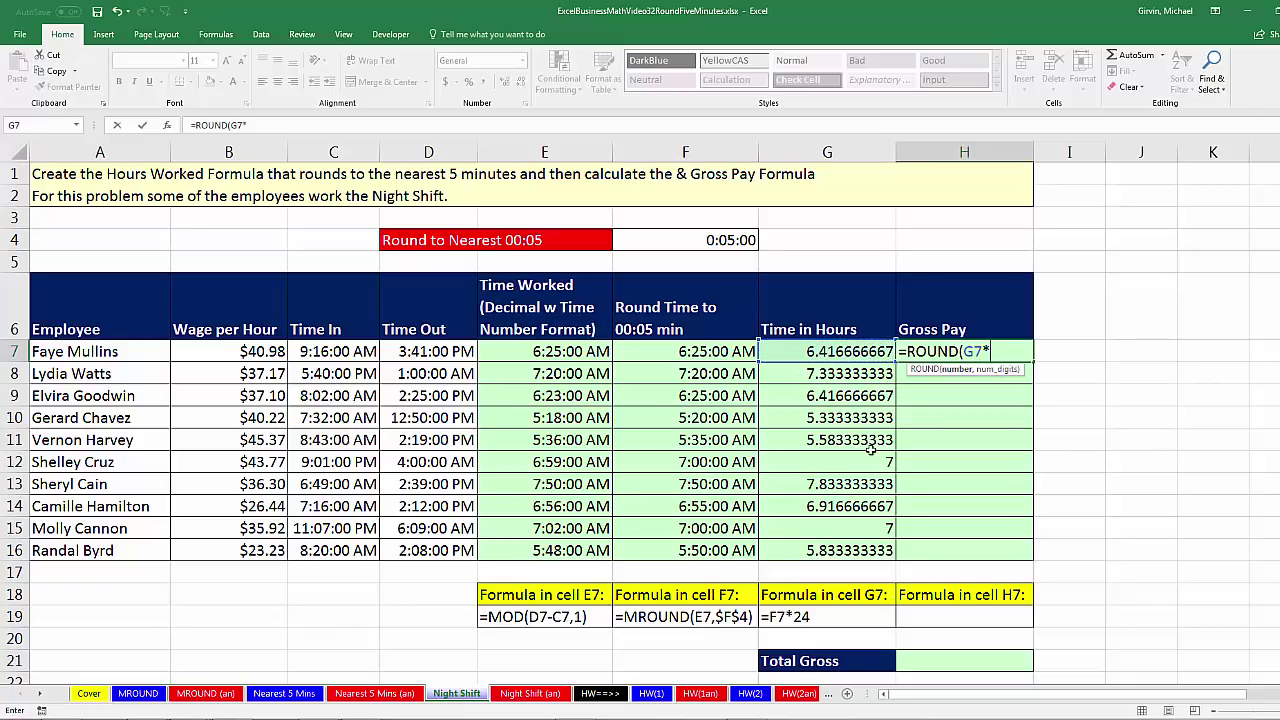
{"action": "left_click", "coordinate": [210, 350]}
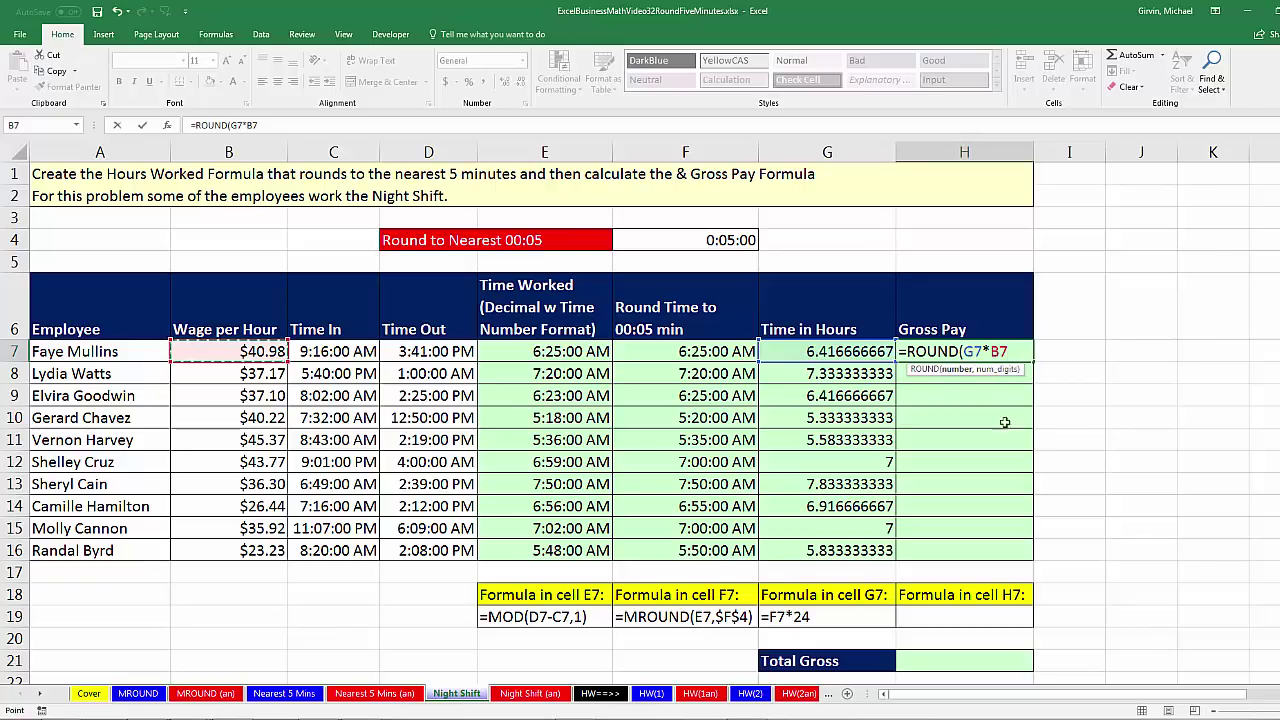
{"action": "type", "text": ","}
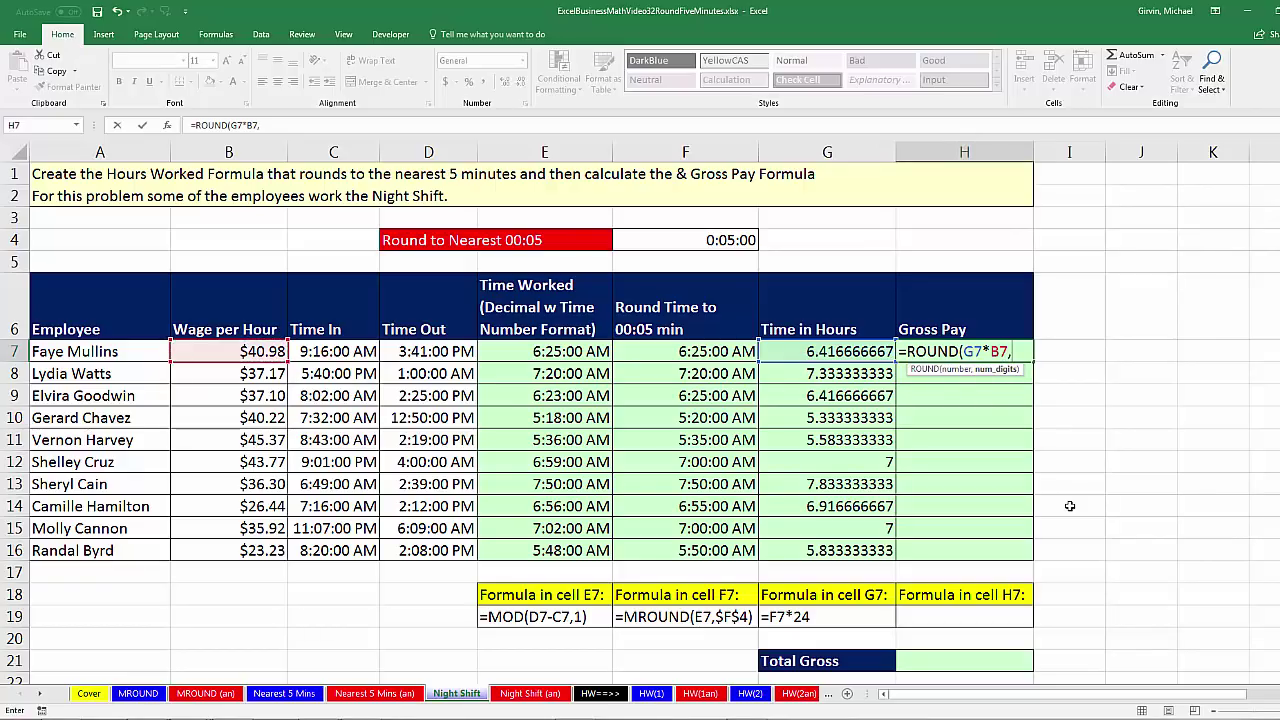
{"action": "type", "text": "2)"}
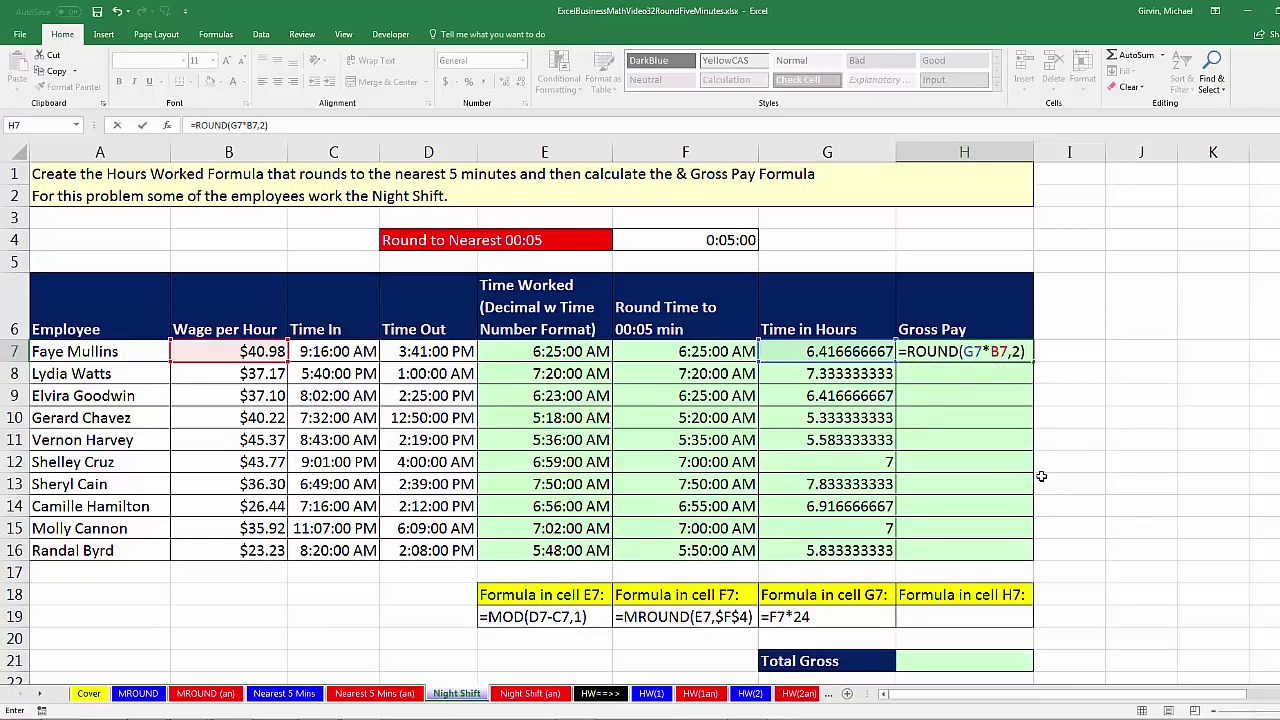
{"action": "key", "text": "ctrl+Return"}
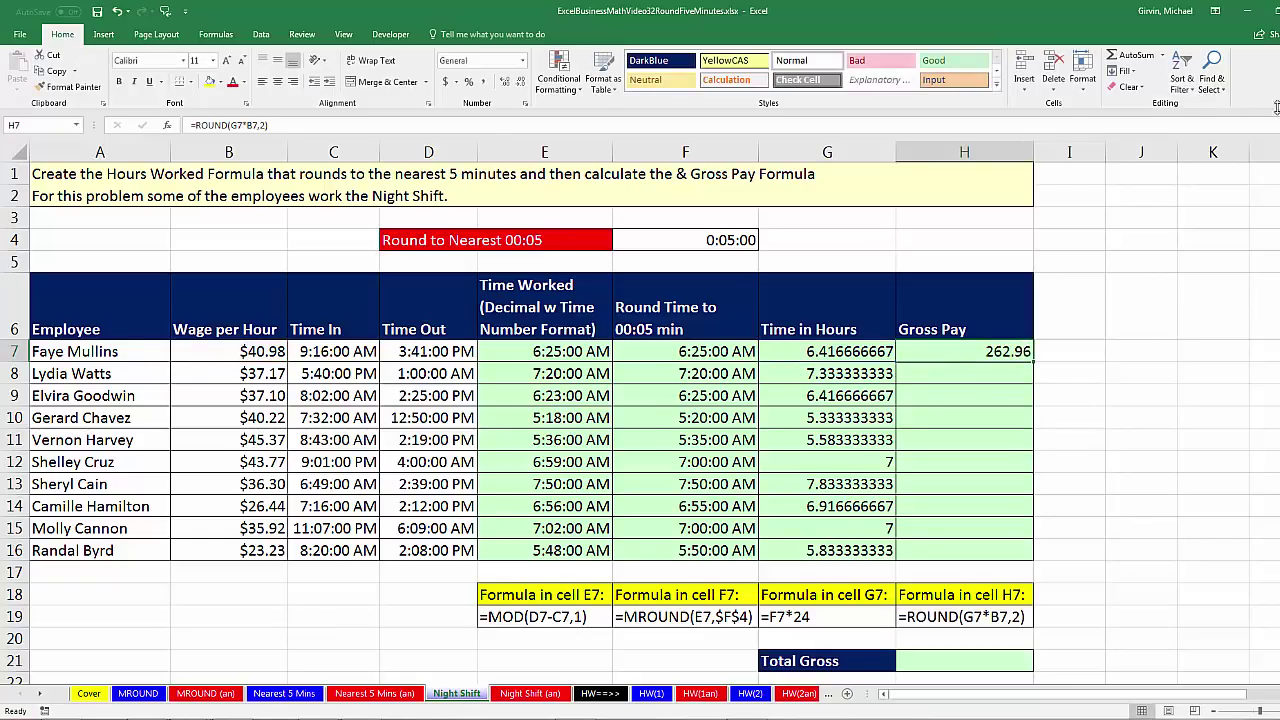
Copy the gross pay formula down to H16 and check the cell references in the last row
{"action": "double_click", "coordinate": [1035, 363]}
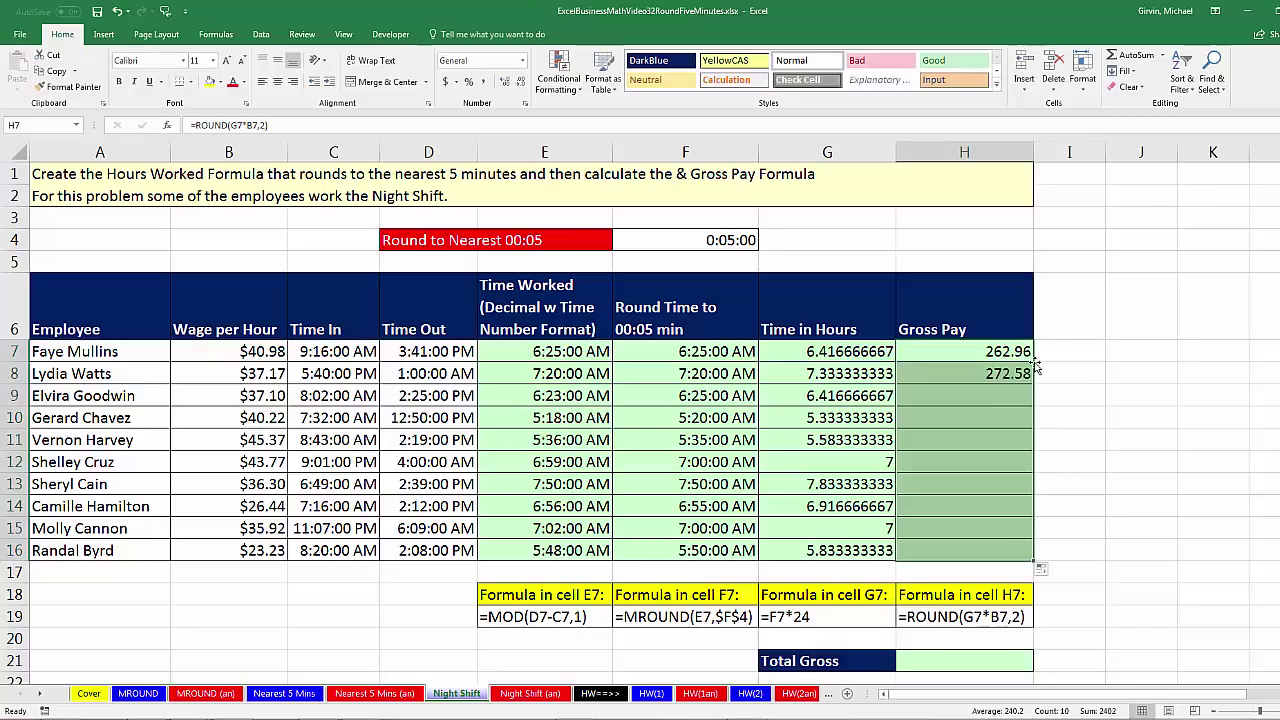
{"action": "double_click", "coordinate": [1000, 551]}
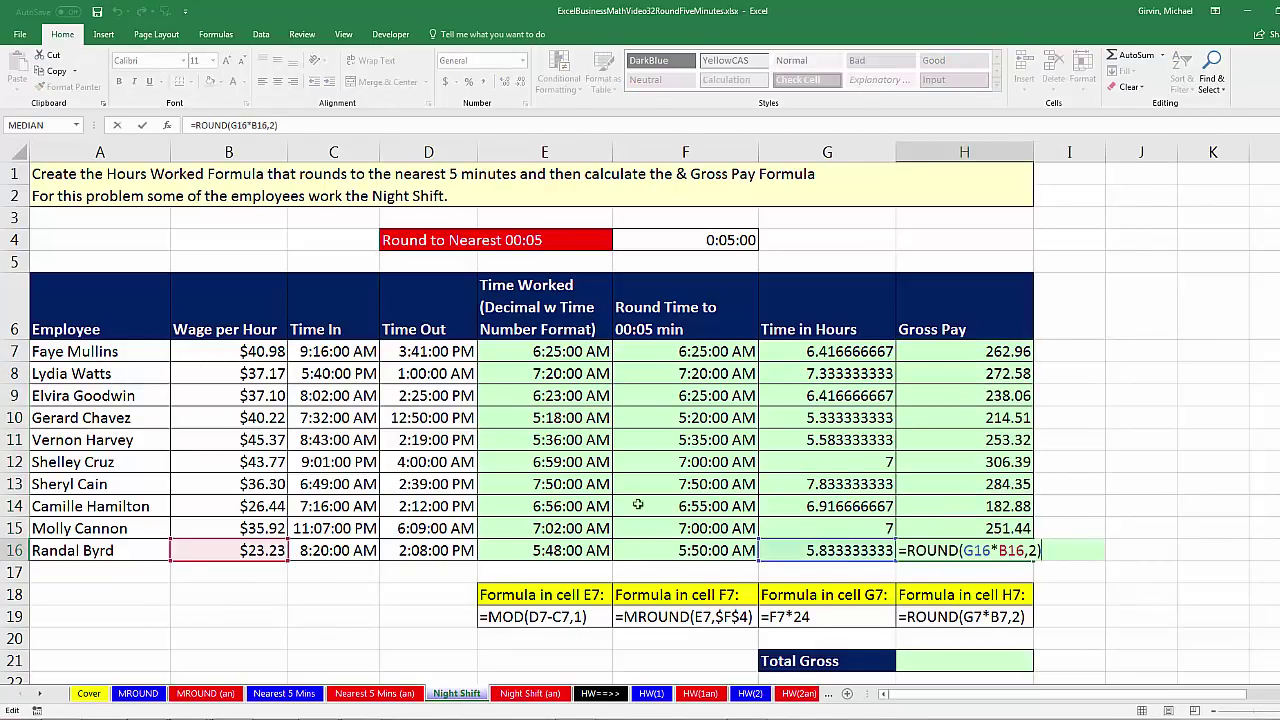
{"action": "key", "text": "Return"}
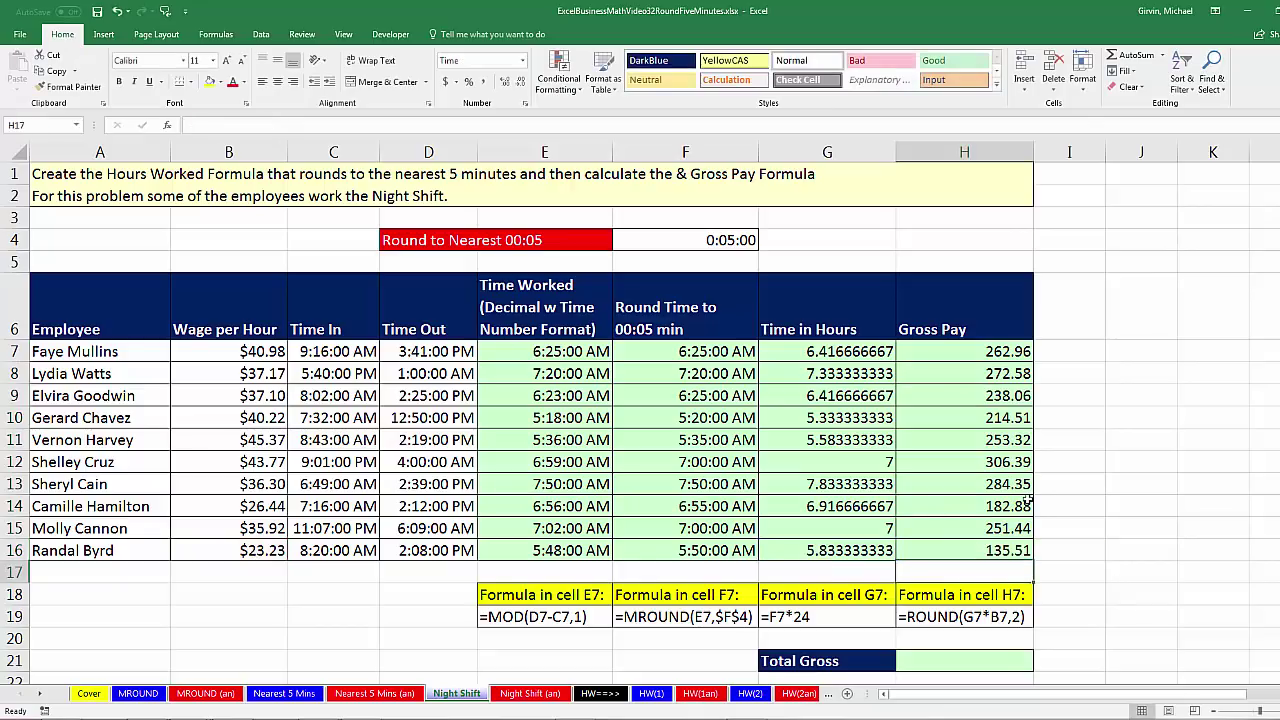
Total the gross pay in H21 with =SUM(H7:H16)
{"action": "left_click", "coordinate": [994, 658]}
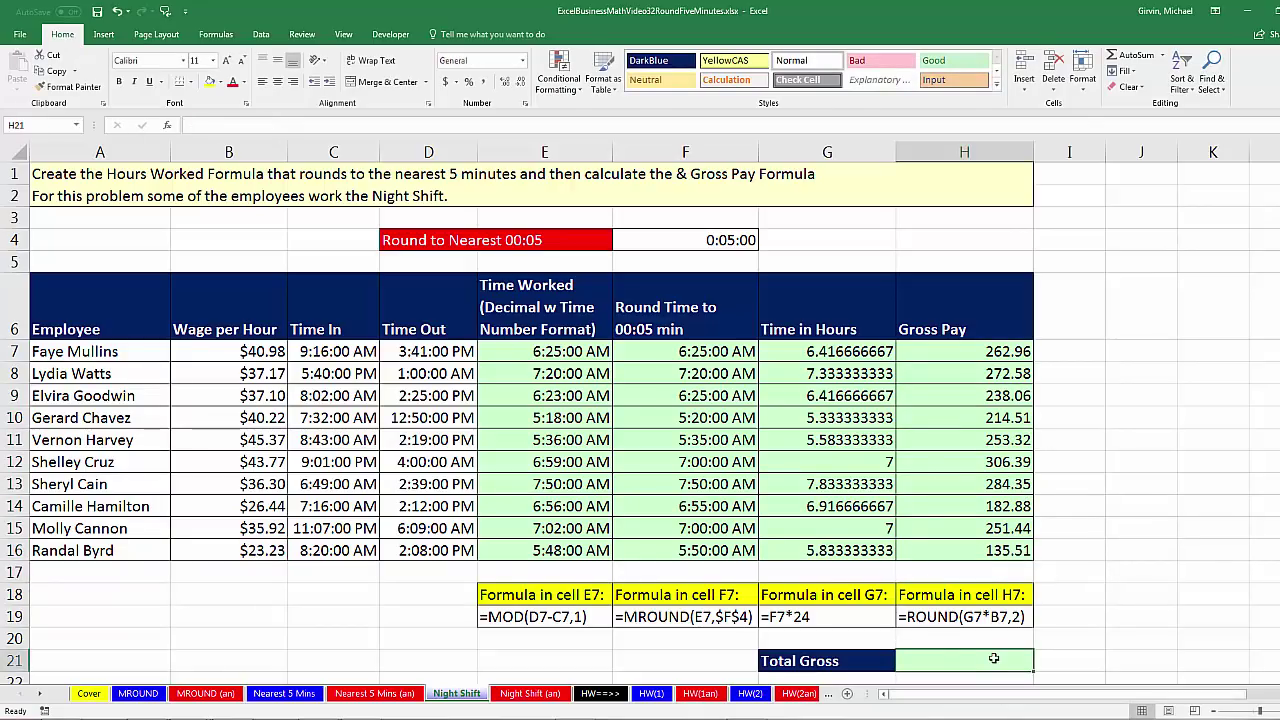
{"action": "key", "text": "alt+equal"}
{"action": "left_click_drag", "start_coordinate": [946, 351], "coordinate": [960, 550]}
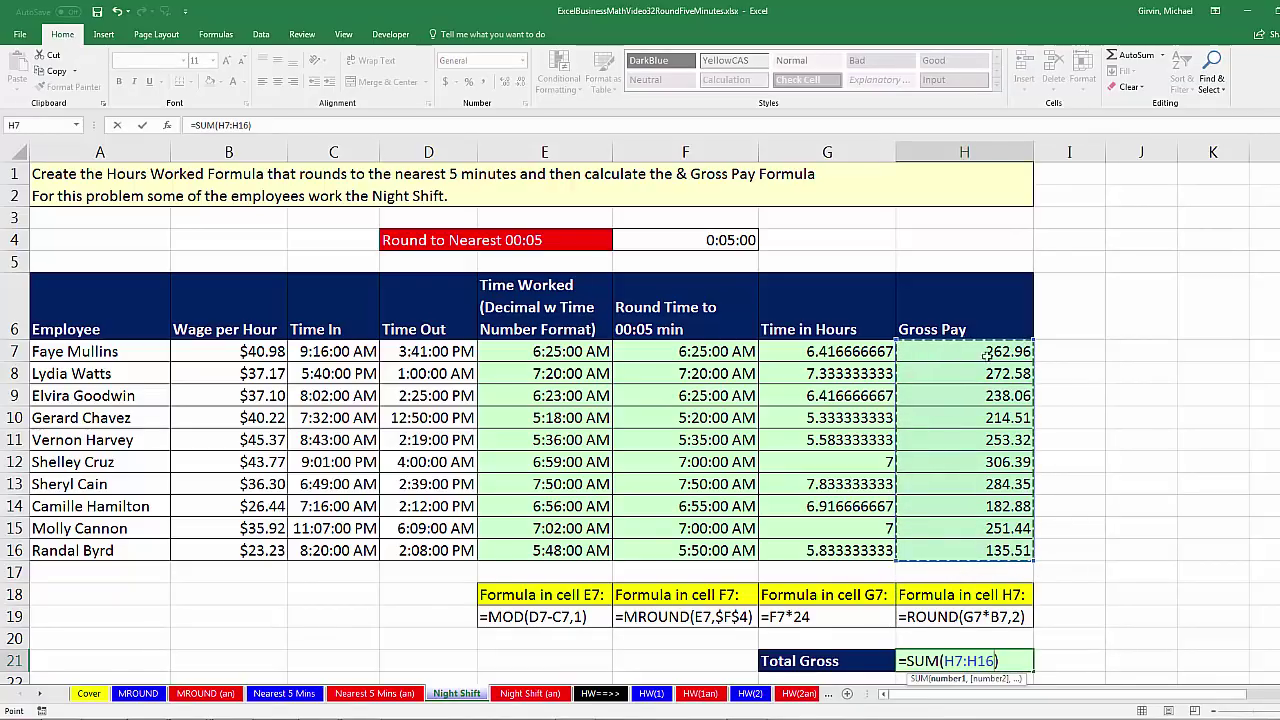
{"action": "key", "text": "Return"}
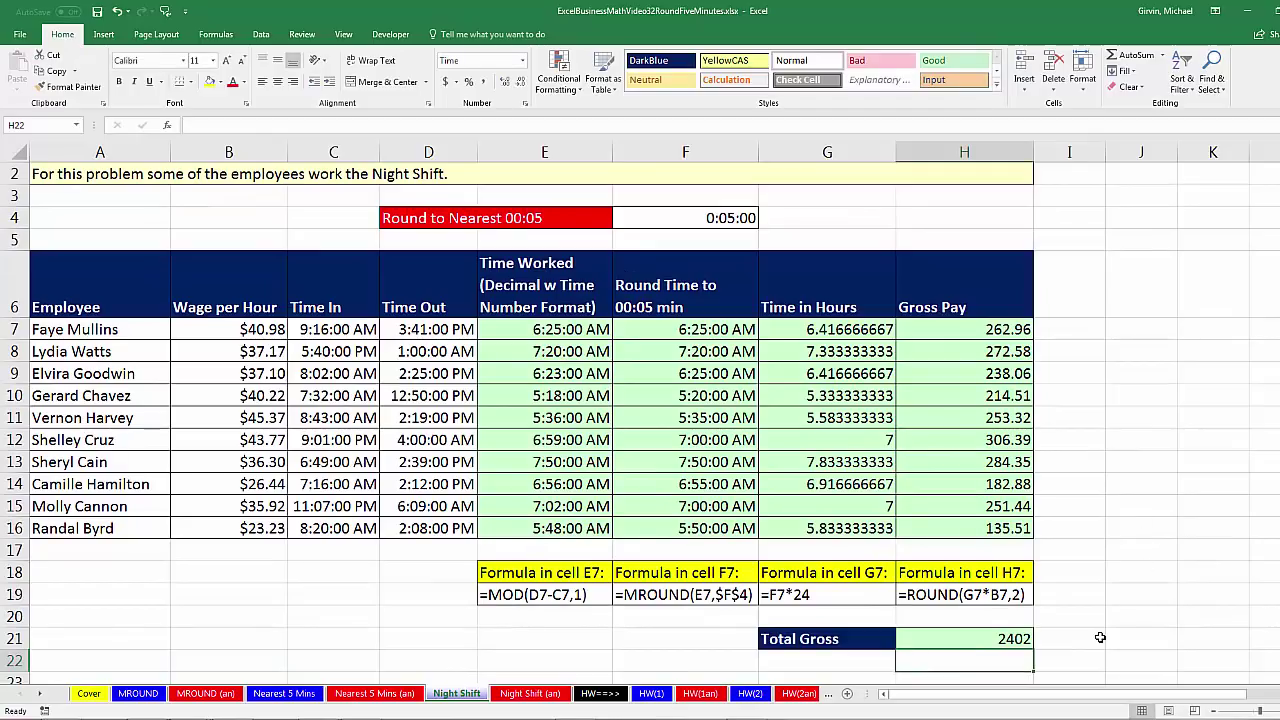
Review the cell references of the MROUND formula in F7, and return to the MROUND sheet's examples
{"action": "scroll", "coordinate": [1100, 636], "scroll_direction": "up", "scroll_amount": 1}
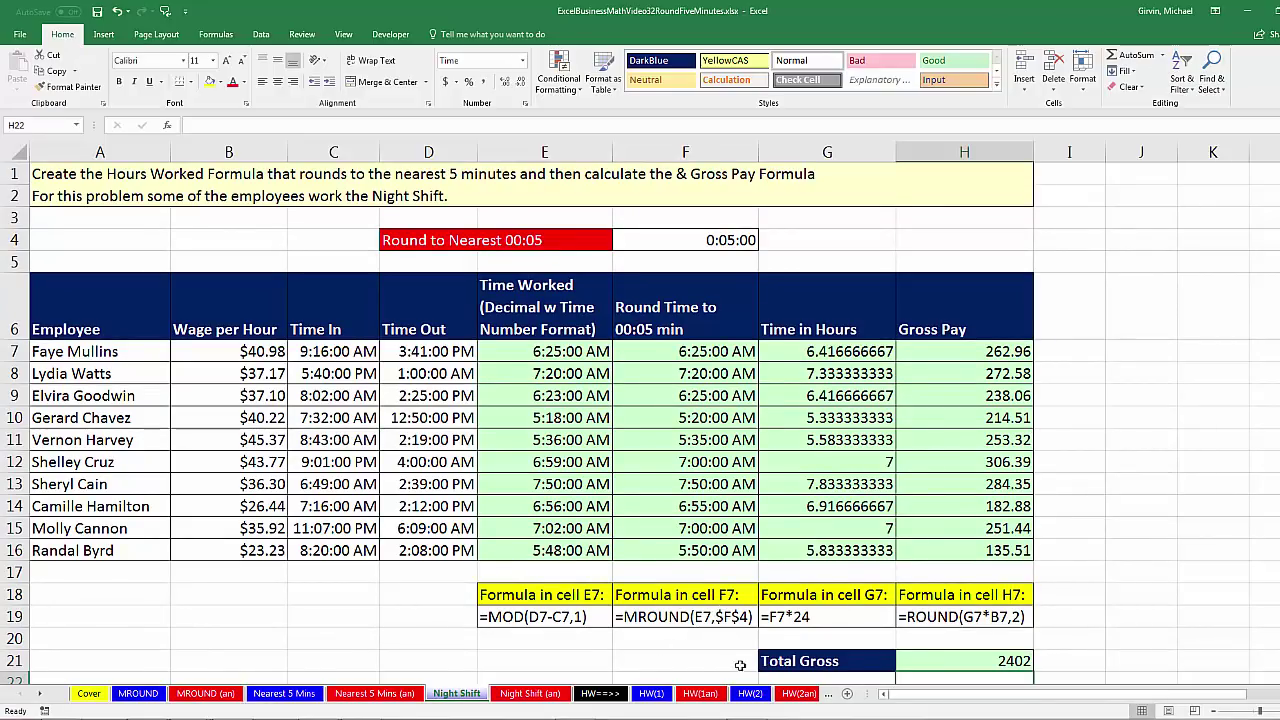
{"action": "left_click", "coordinate": [722, 351]}
{"action": "key", "text": "F2"}
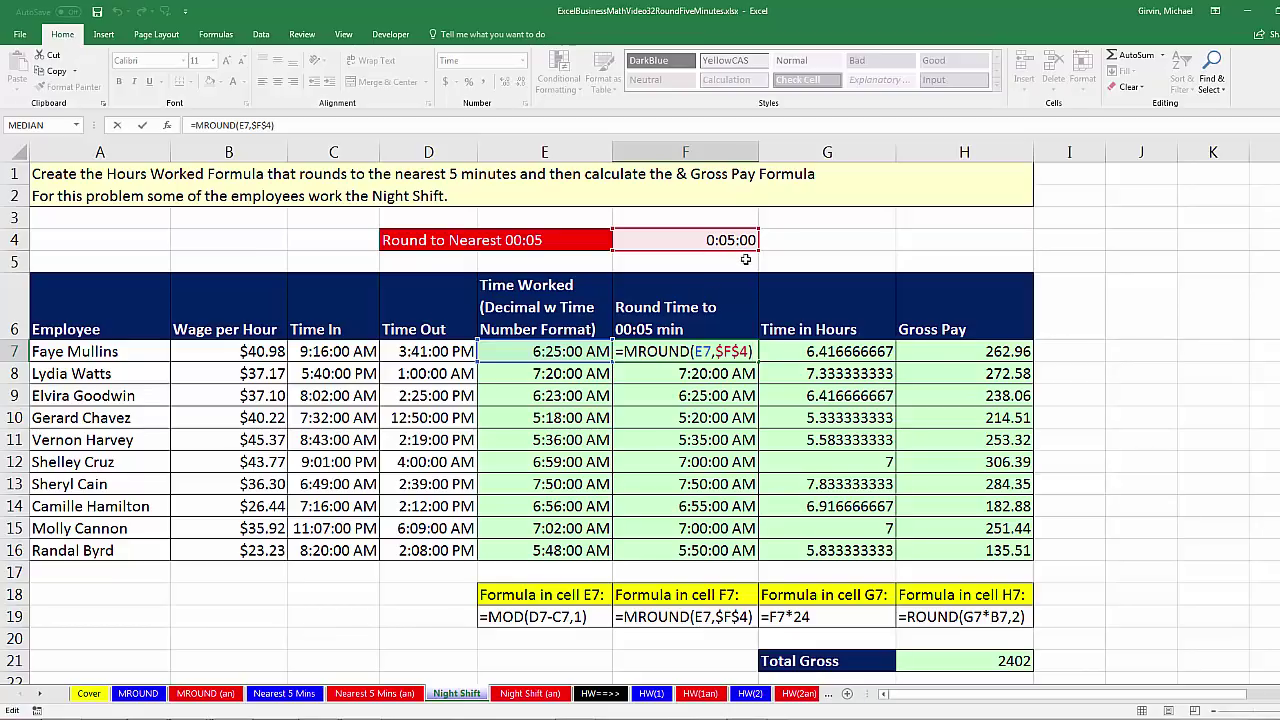
{"action": "key", "text": "Escape"}
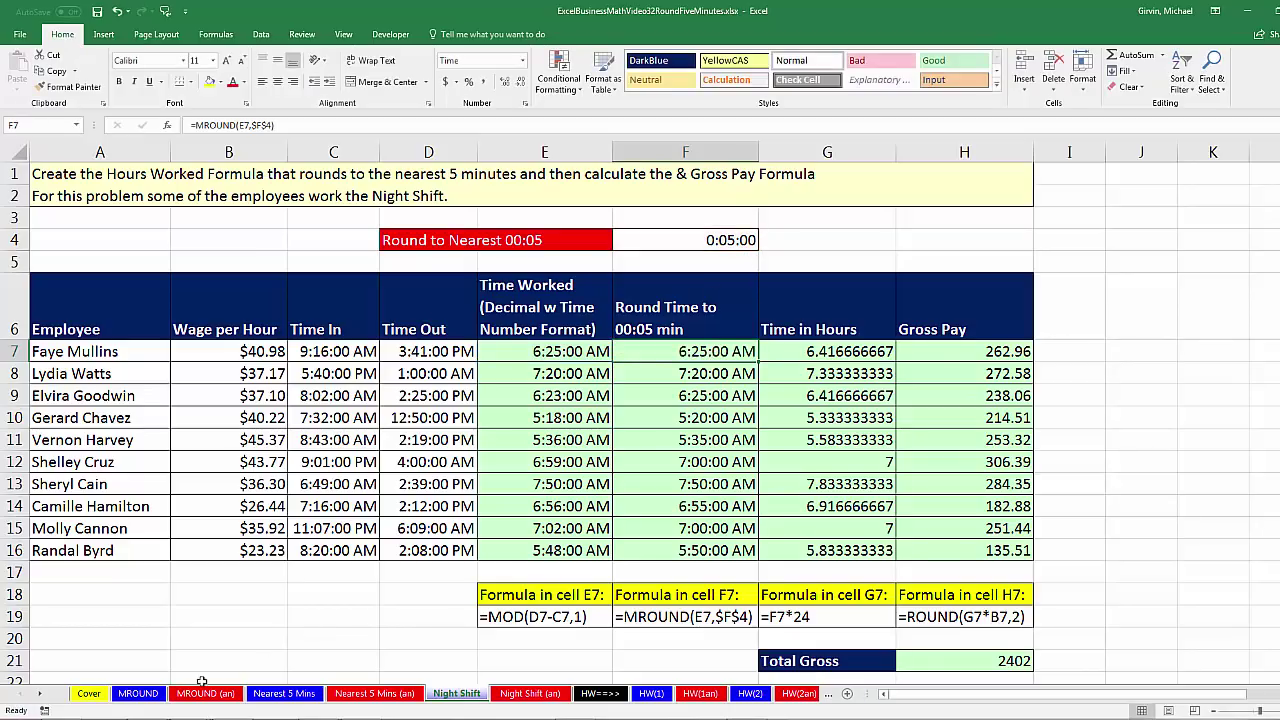
{"action": "left_click", "coordinate": [145, 694]}
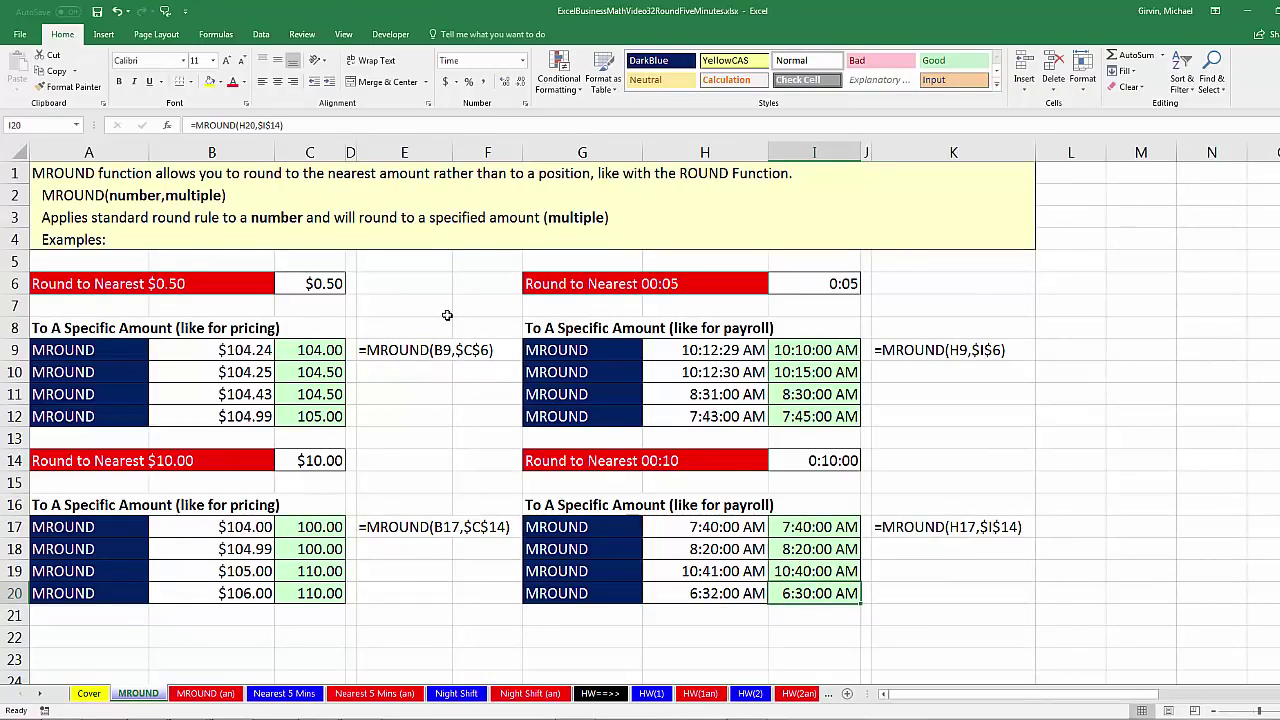